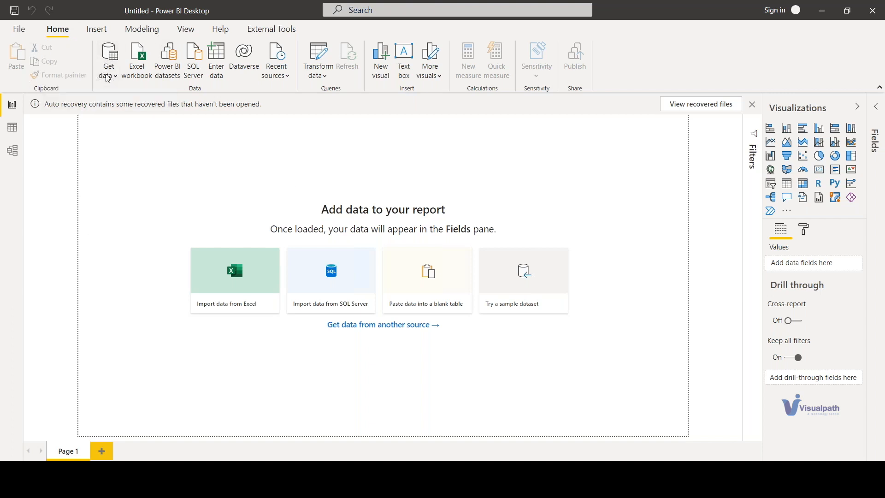
Step: Open the complete list of Get Data connectors and look through all available sources
left_click(109, 76)
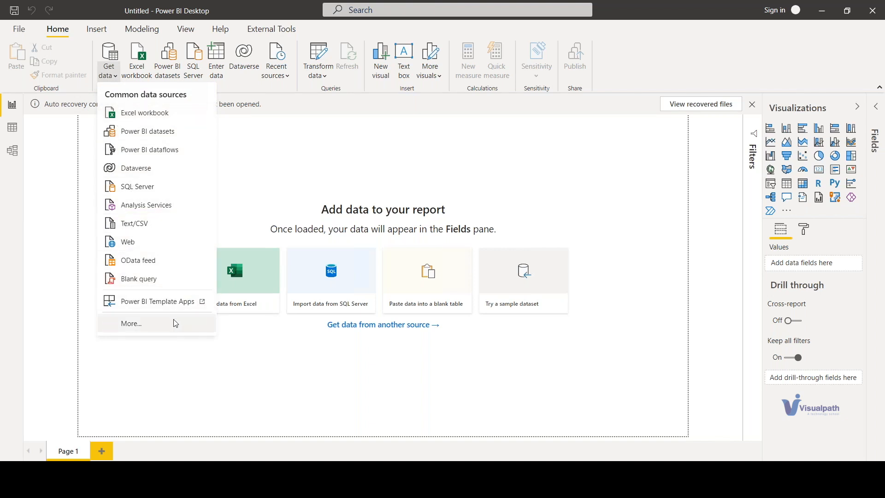
left_click(165, 328)
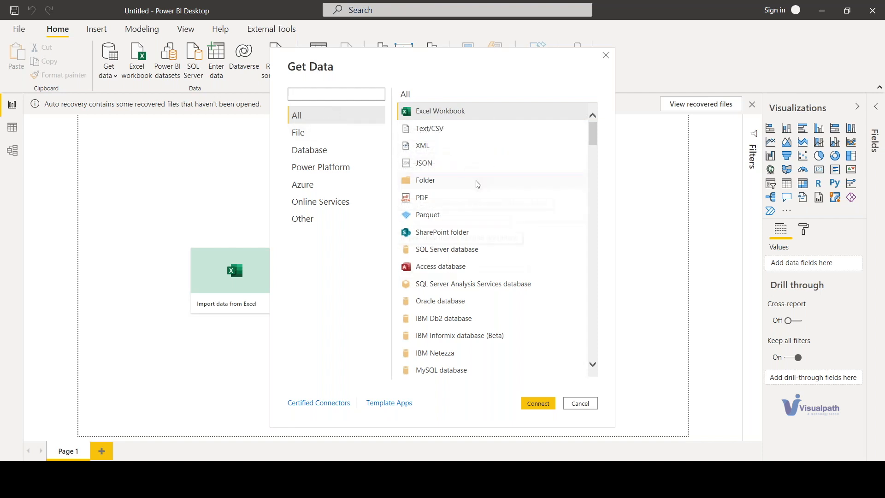
scroll(479, 193, "down", 4)
scroll(482, 201, "down", 15)
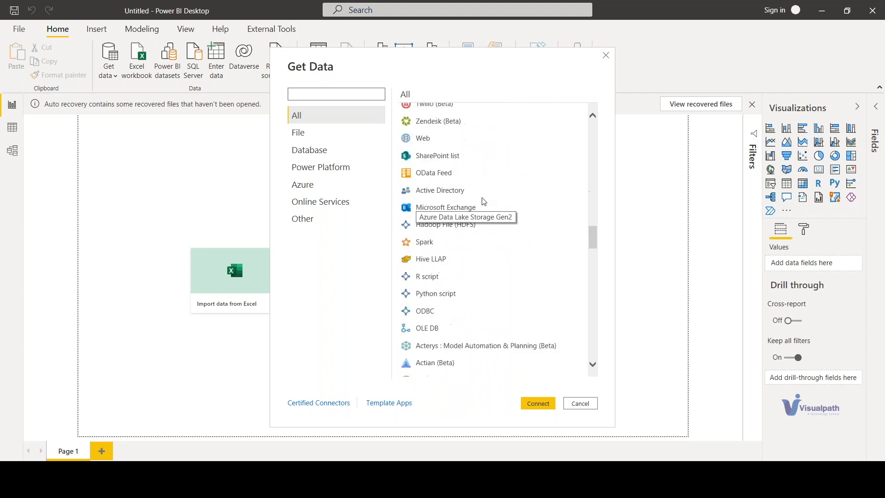
scroll(482, 199, "down", 12)
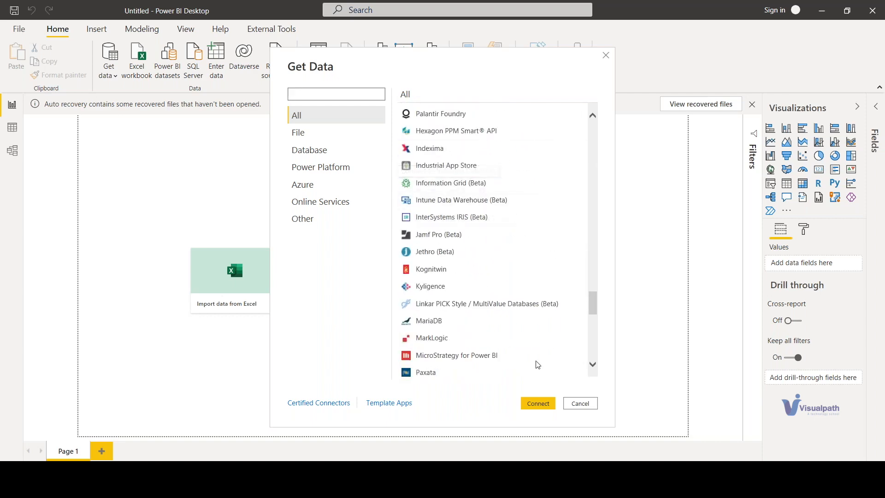
left_click_drag(593, 303, 592, 132)
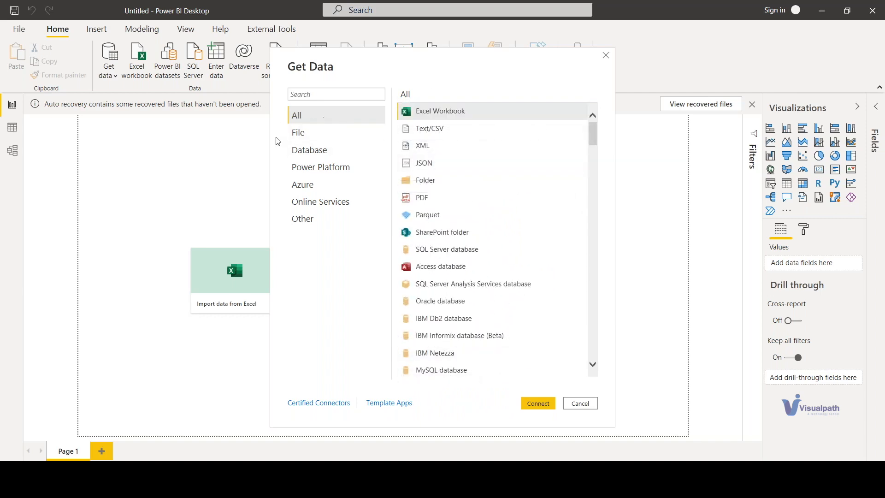
Step: Examine the connectors offered in the File, Database, Power Platform, Azure, Online Services and Other categories
left_click(307, 136)
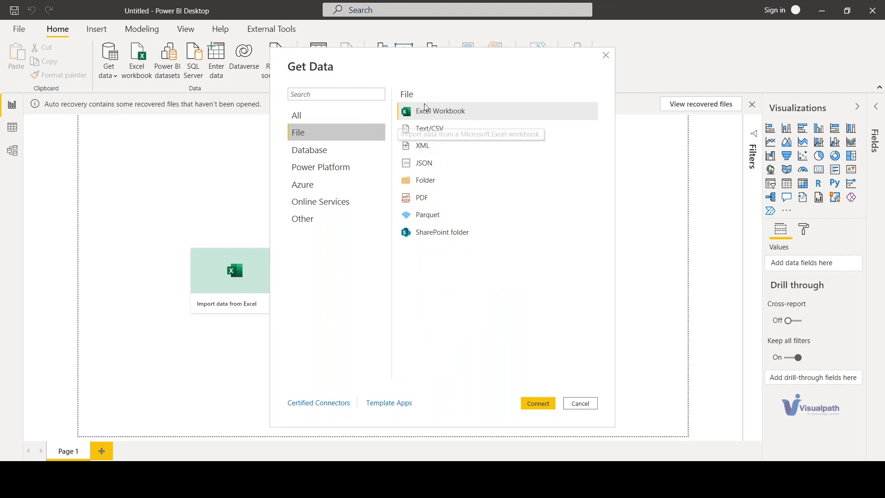
left_click(310, 154)
scroll(441, 161, "down", 5)
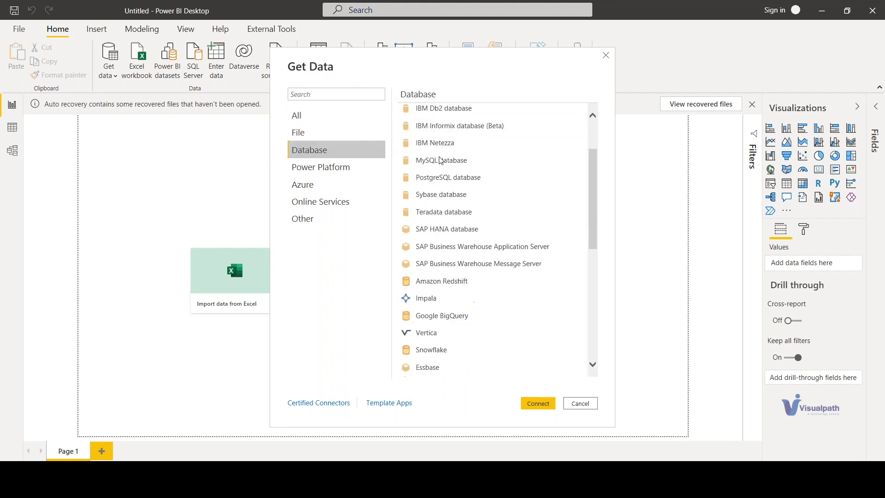
scroll(441, 160, "down", 3)
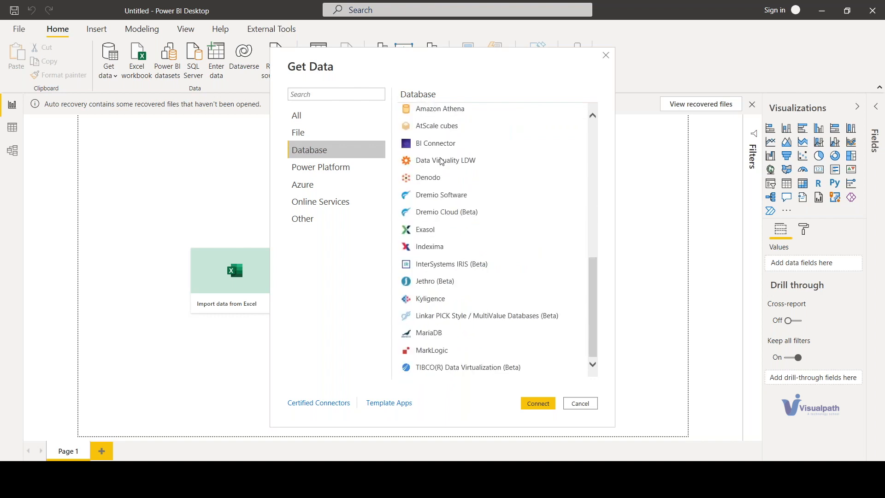
scroll(417, 161, "up", 8)
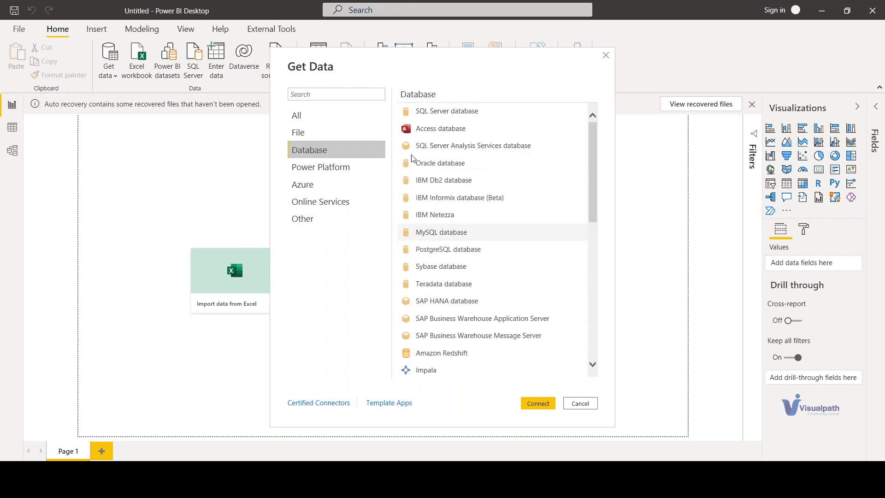
left_click(317, 170)
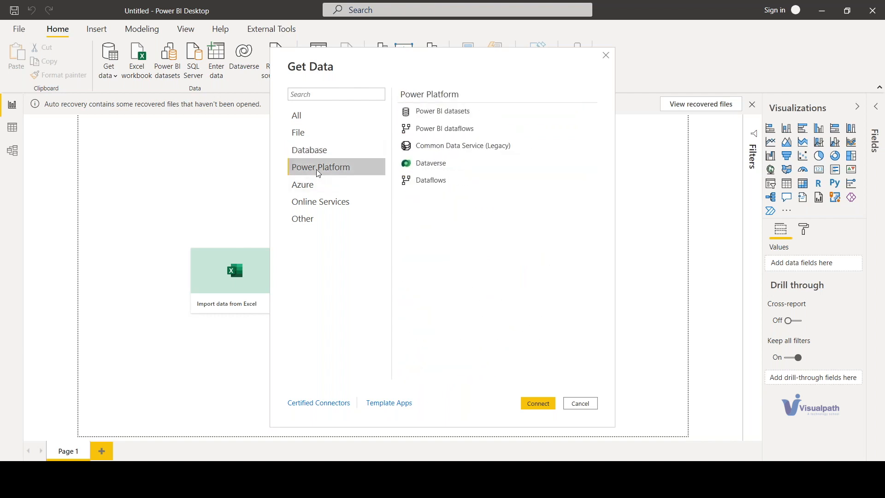
left_click(316, 190)
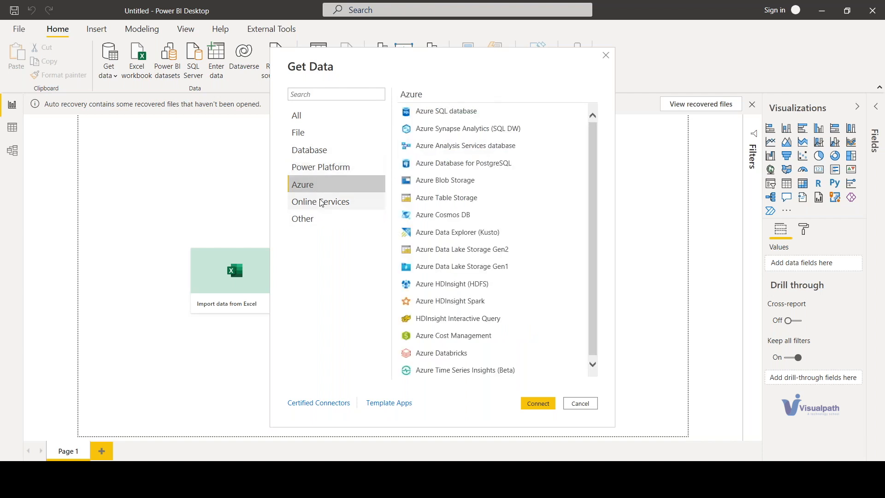
left_click(341, 205)
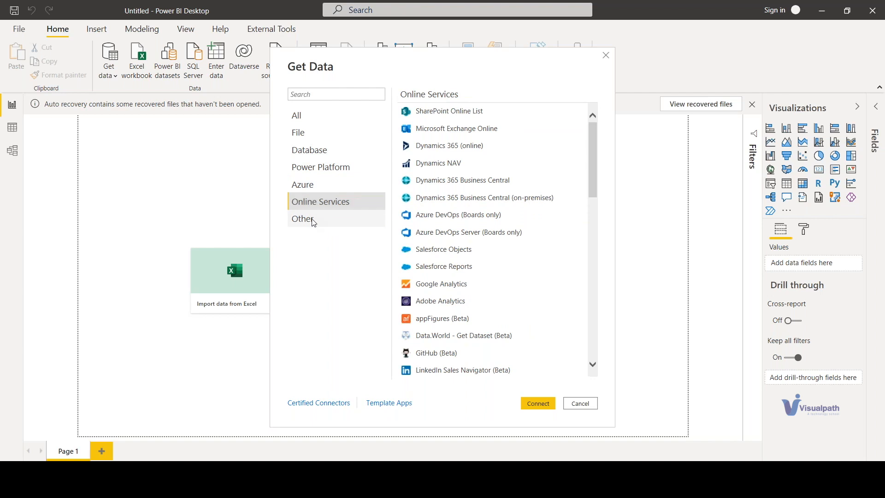
left_click(313, 223)
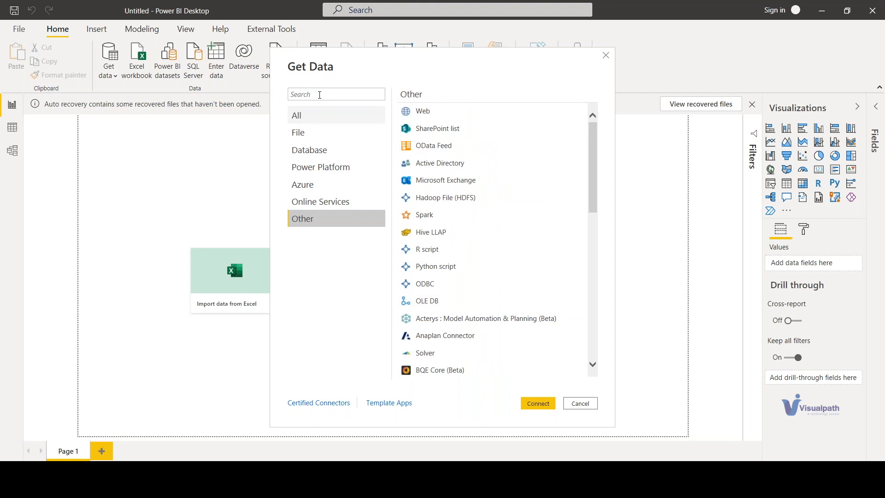
Step: Search all data connectors for "sql" and start a connection to a SQL Server database
left_click(307, 94)
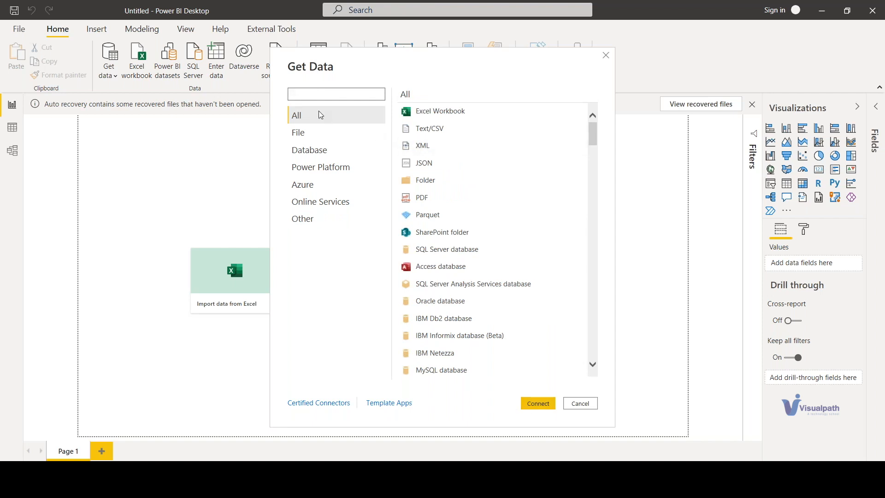
type("sql")
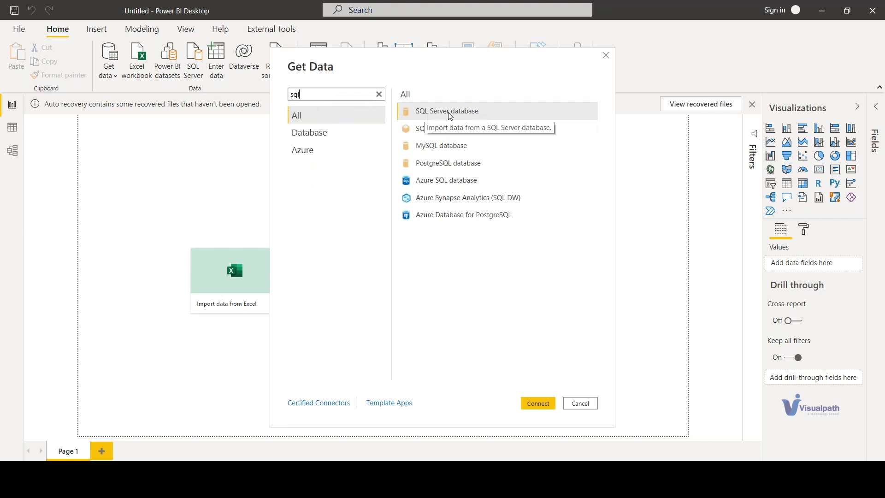
left_click(538, 403)
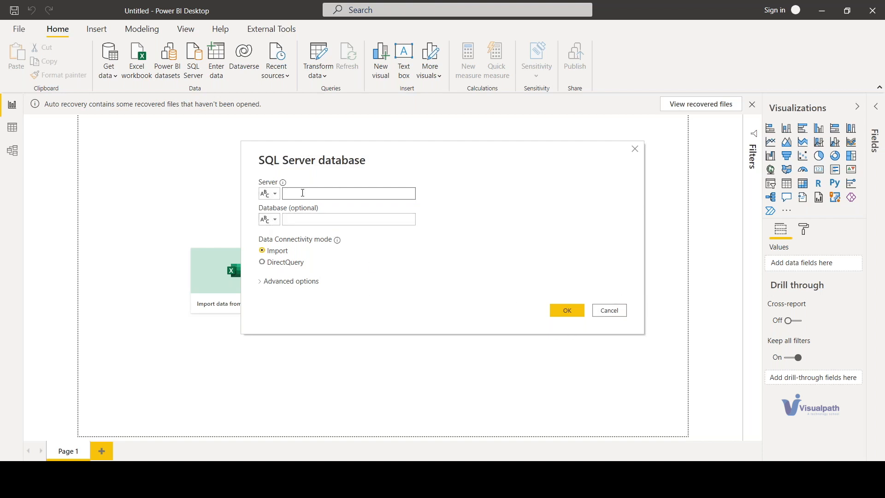
left_click(269, 193)
left_click(301, 193)
left_click(292, 220)
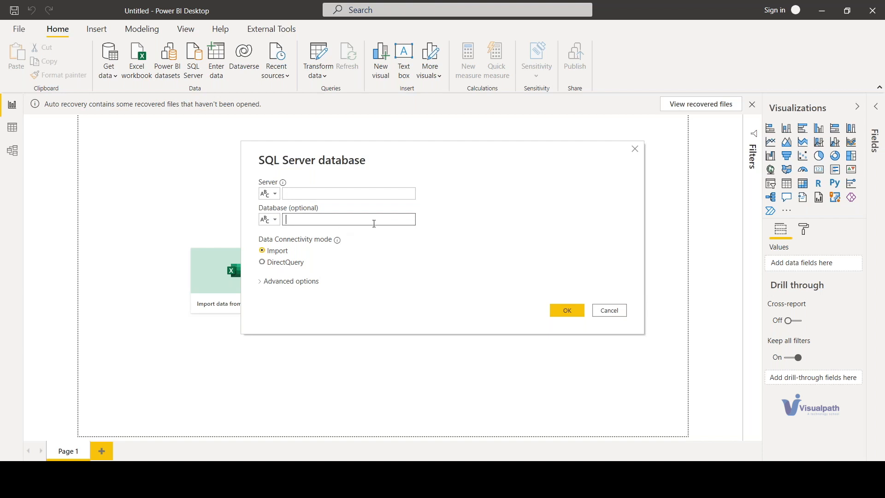
left_click(260, 239)
left_click(300, 191)
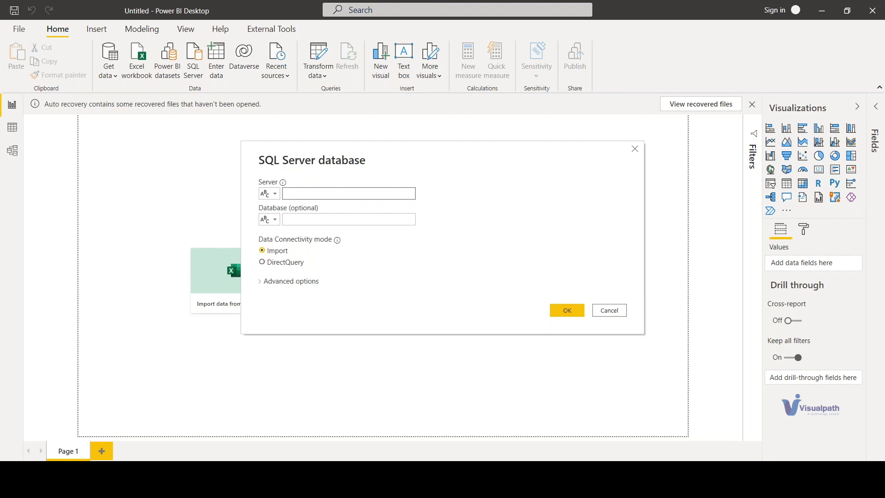
Step: Open Microsoft SQL Server Management Studio 18 and copy the server name from its Connect to Server dialog
key("super+s")
type("ssms")
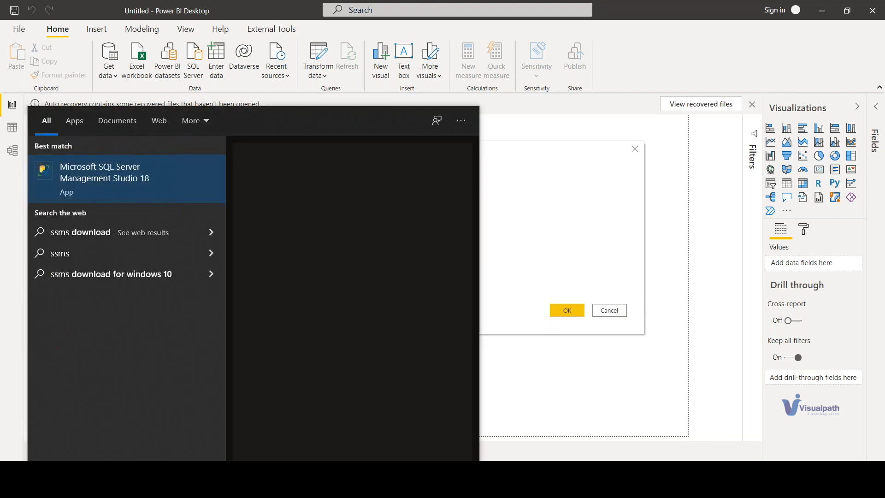
key("Return")
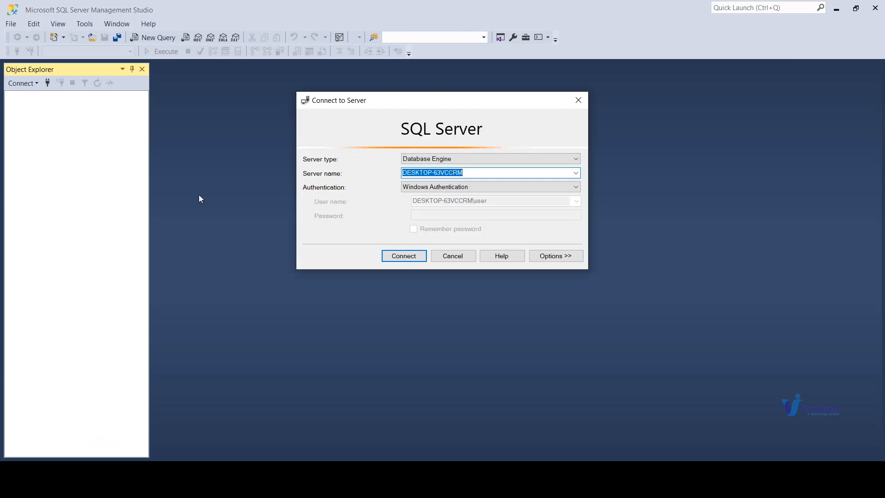
right_click(448, 173)
left_click(475, 203)
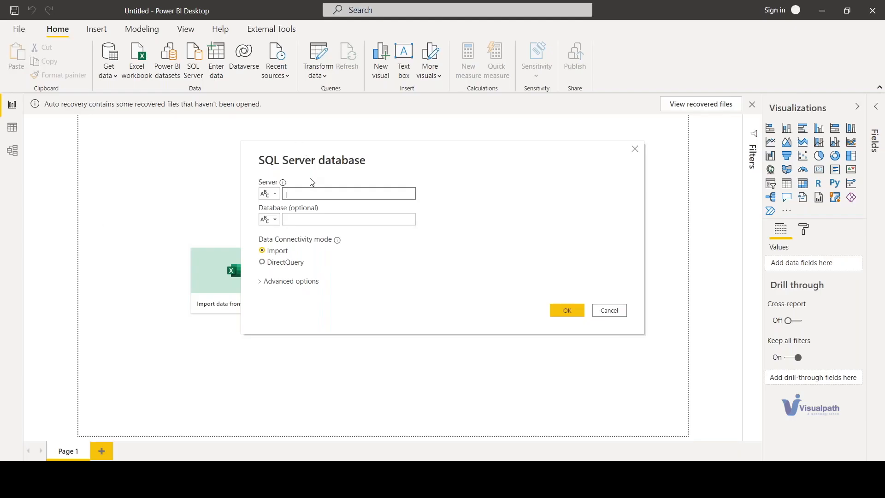
Step: Back in Power BI Desktop, paste DESKTOP-63VCCRM as the server and connect with the Import connectivity mode
right_click(313, 191)
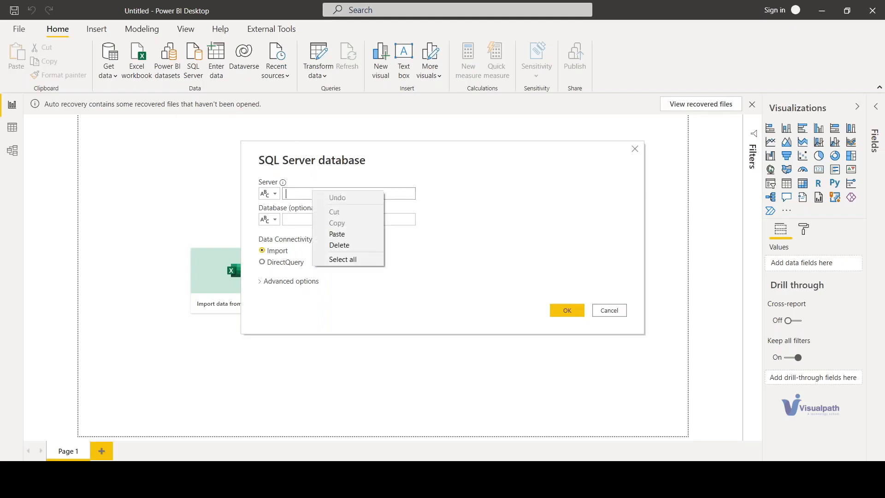
left_click(336, 233)
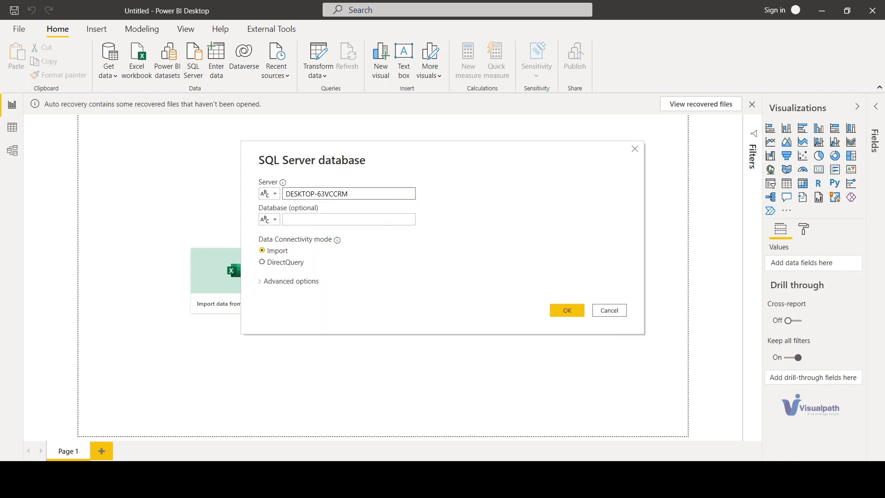
left_click(567, 315)
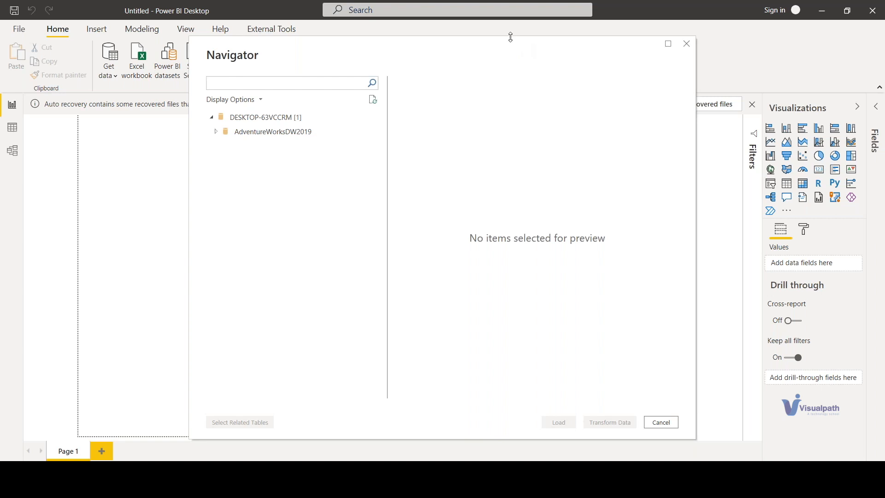
Step: From the AdventureWorksDW2019 database, select the DimCurrency, DimCustomer, DimDate, DimDepartmentGroup and DimEmployee tables
left_click_drag(476, 54, 452, 64)
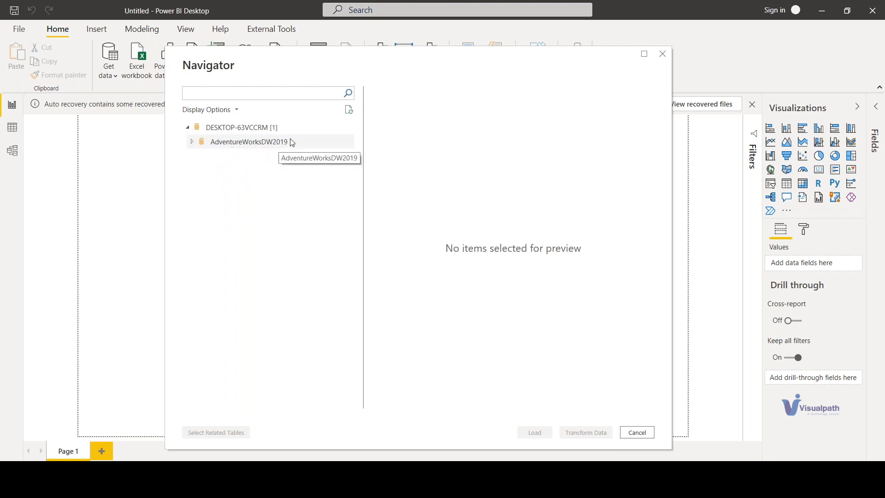
left_click(192, 143)
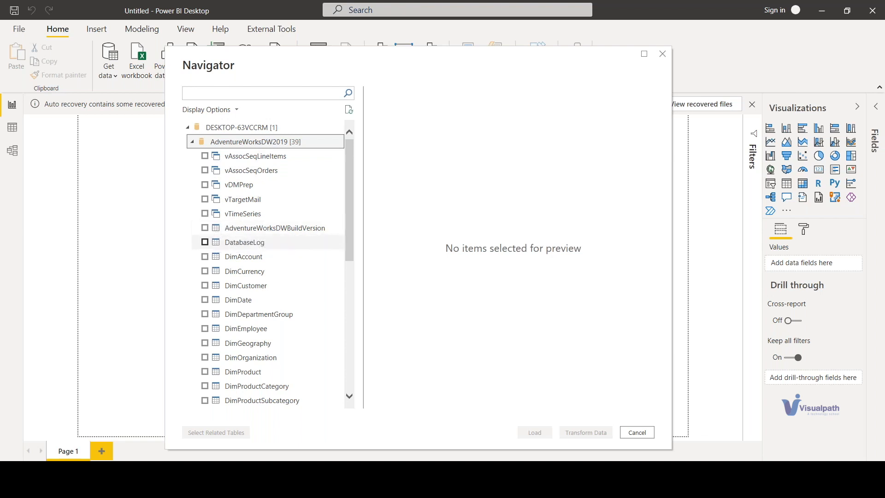
left_click(204, 271)
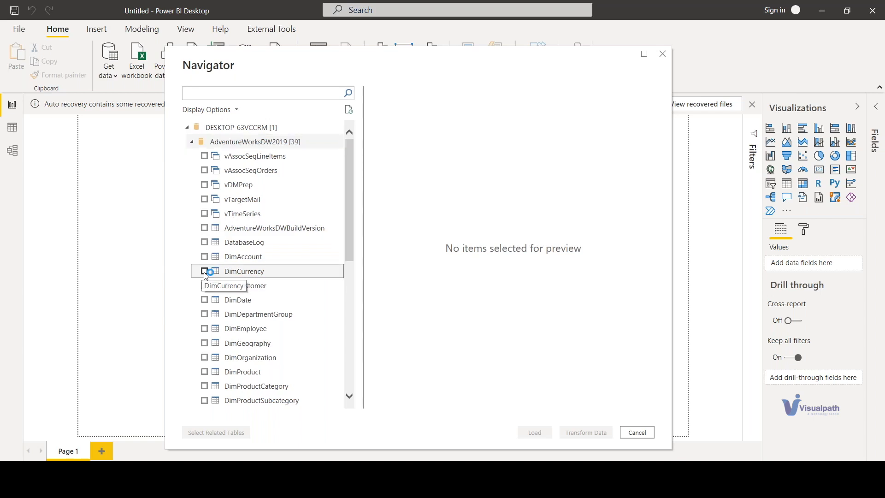
left_click(204, 285)
left_click(204, 300)
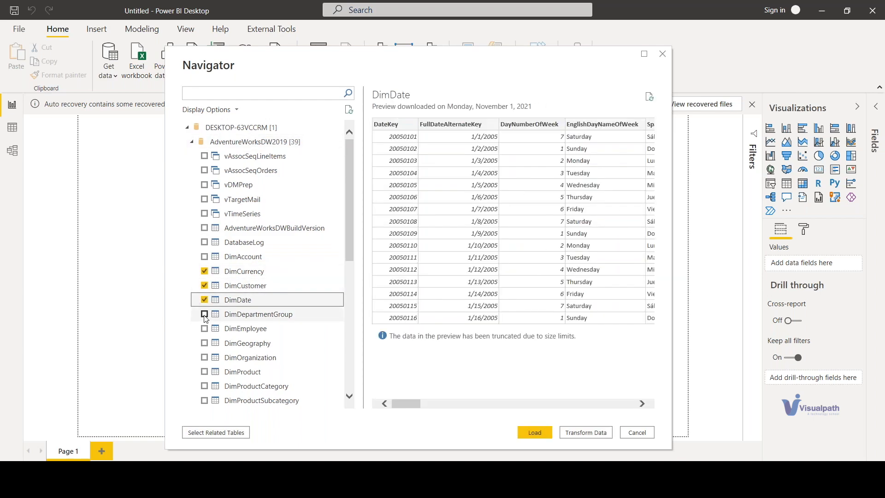
left_click(204, 314)
left_click(204, 328)
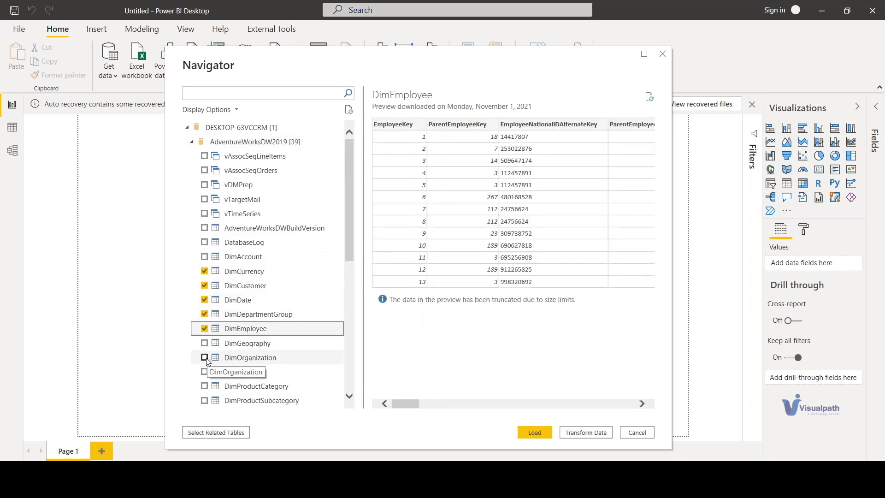
Step: Add DimProduct, DimGeography, DimProductCategory, DimProductSubcategory and FactInternetSales to the table selection
left_click(205, 371)
left_click(204, 343)
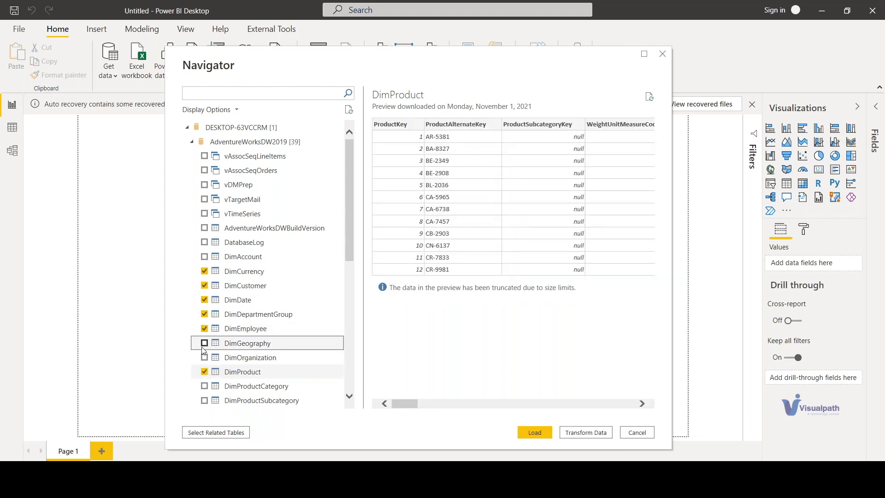
left_click(204, 385)
left_click(205, 400)
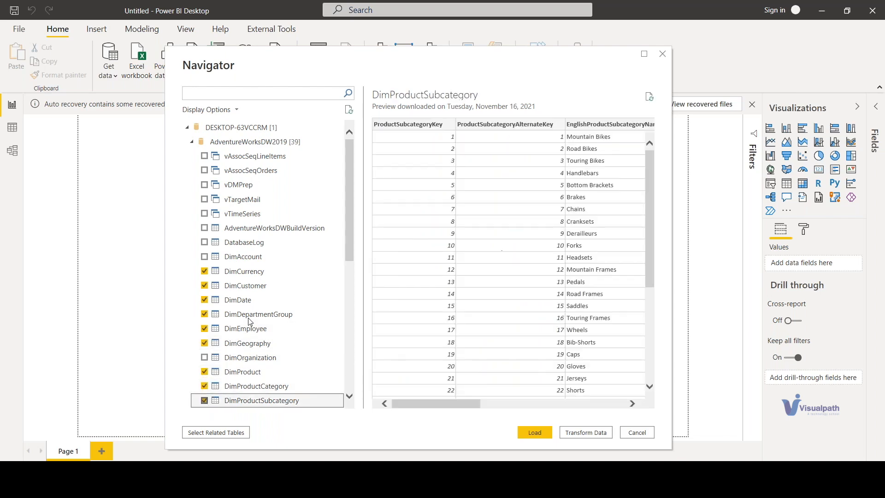
scroll(206, 396, "down", 5)
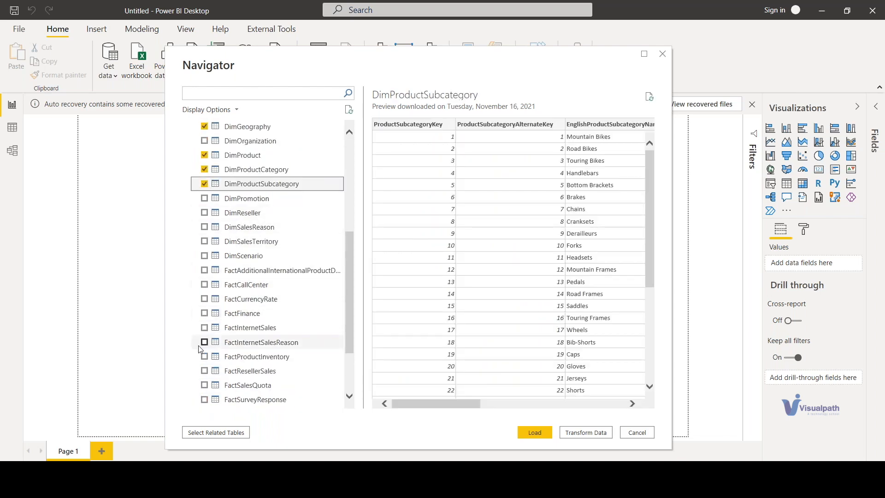
left_click(205, 328)
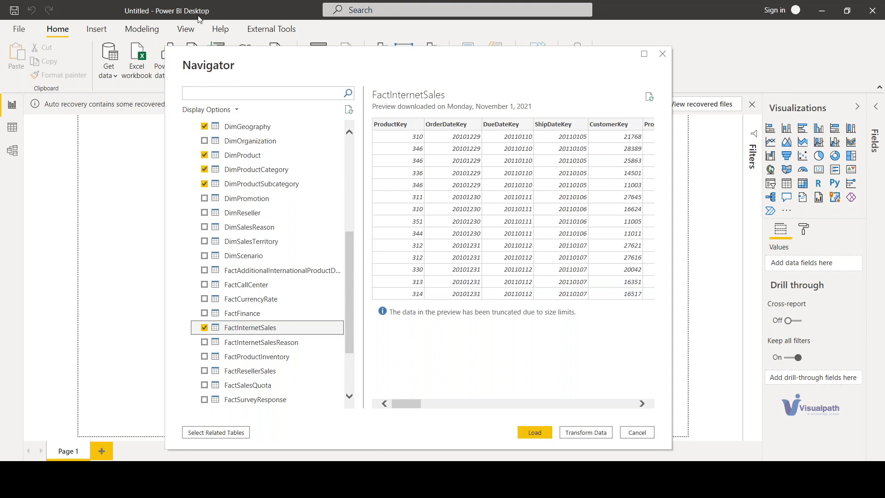
Step: Open the selected tables in Power Query Editor for transformation and dismiss the notice about the preview's age
left_click(589, 433)
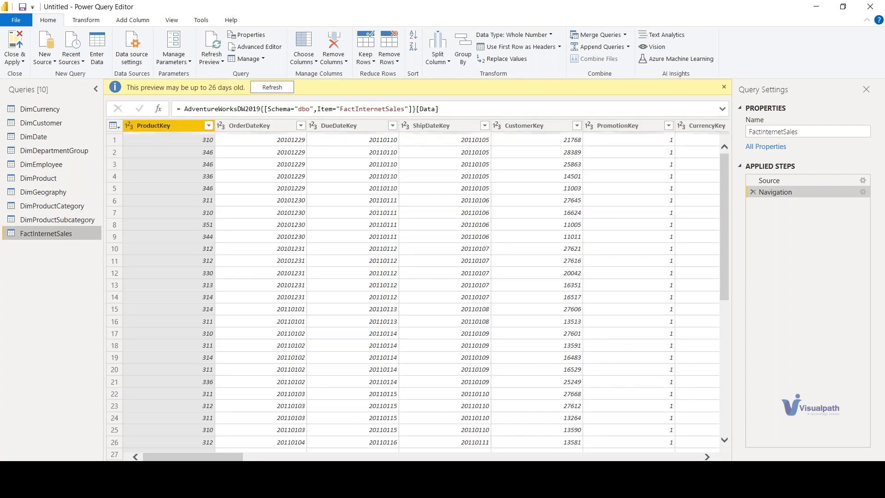
left_click(724, 87)
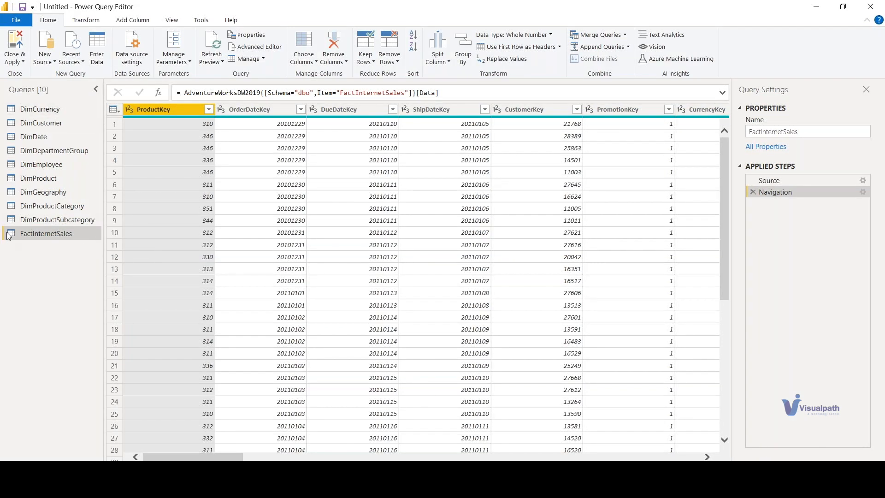
Step: Open the DimCurrency query and highlight its name in the query settings, leaving the name as it is
left_click(53, 109)
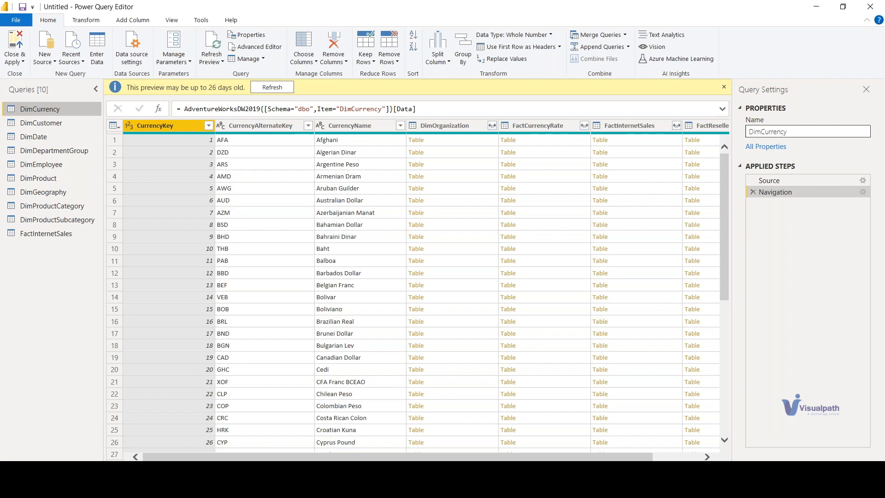
left_click_drag(749, 132, 791, 135)
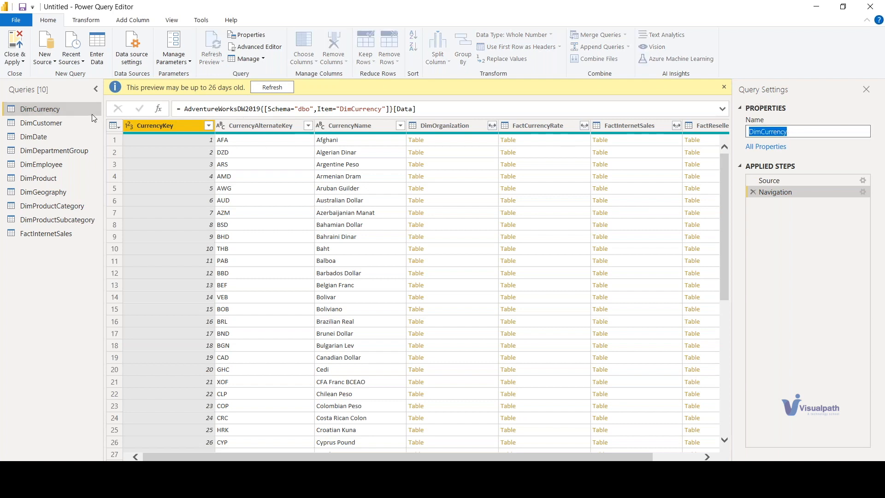
key("Return")
Step: Review the name, description and load options in DimCurrency's query properties and close them without changes
left_click(765, 147)
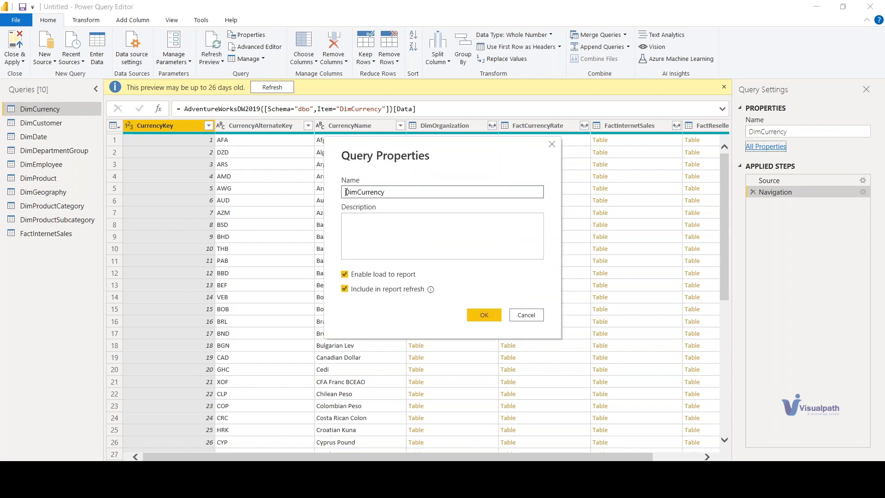
left_click_drag(345, 192, 385, 196)
left_click(349, 223)
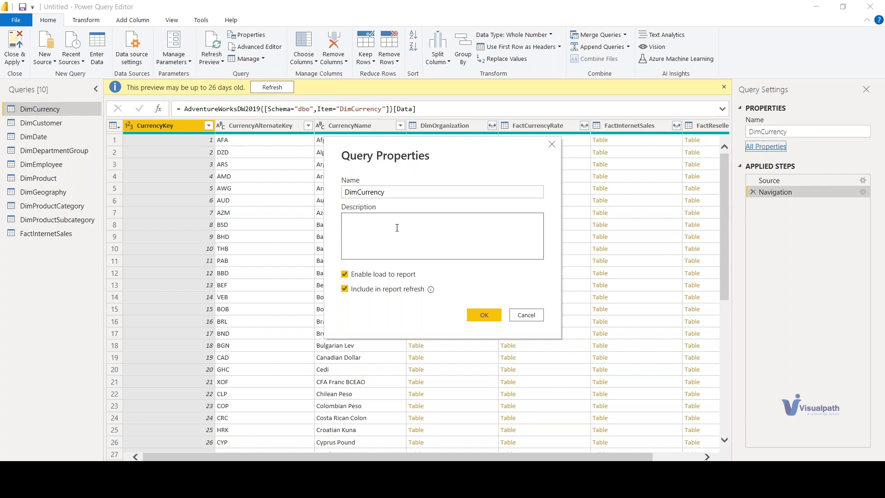
left_click(346, 216)
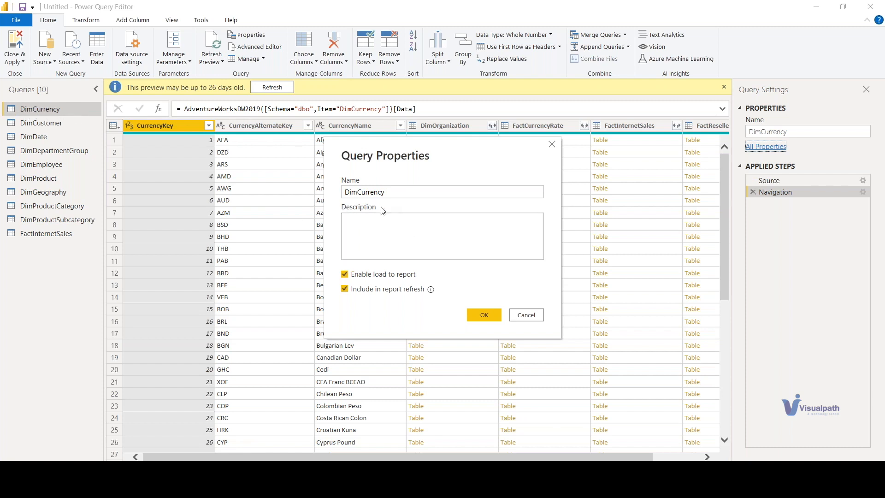
left_click(477, 315)
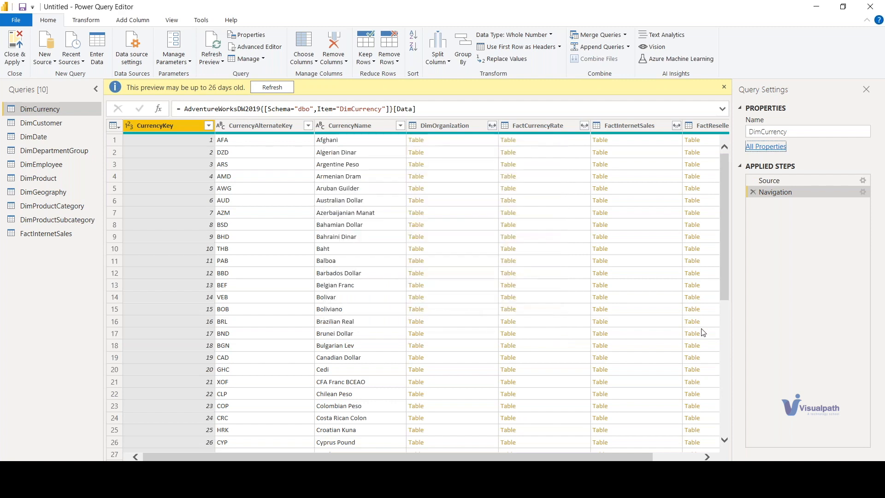
left_click(805, 151)
Step: Rename the CurrencyKey column of DimCurrency to CurrencyKey1
mouse_move(184, 132)
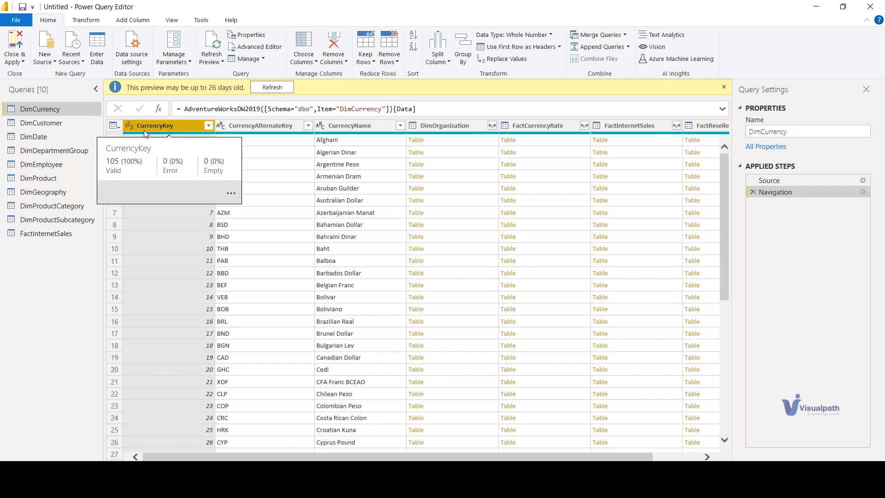
double_click(177, 126)
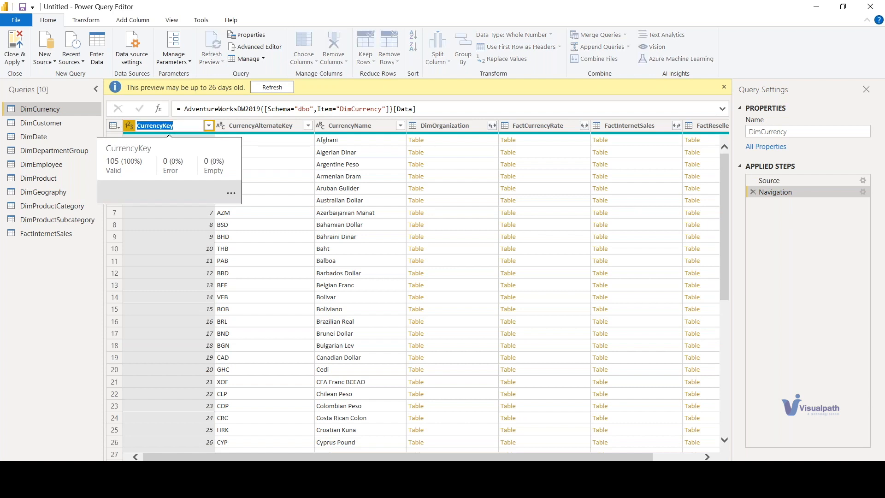
left_click(176, 125)
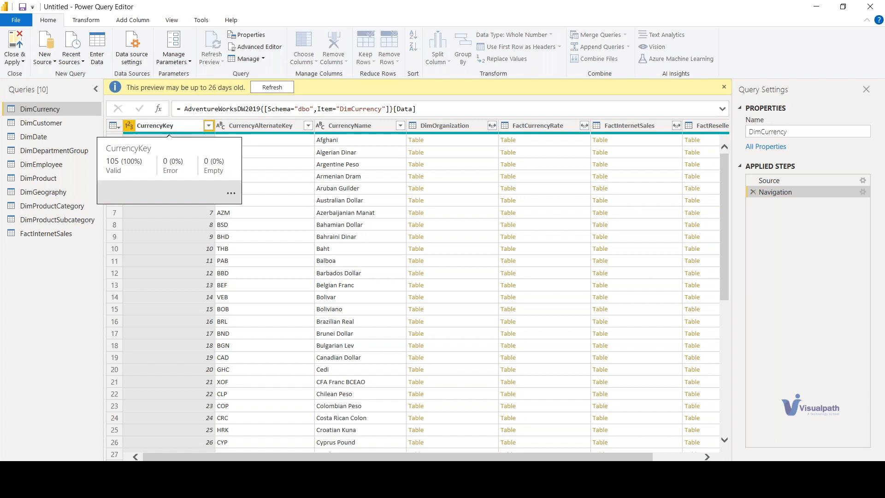
type("1")
key("BackSpace")
key("Return")
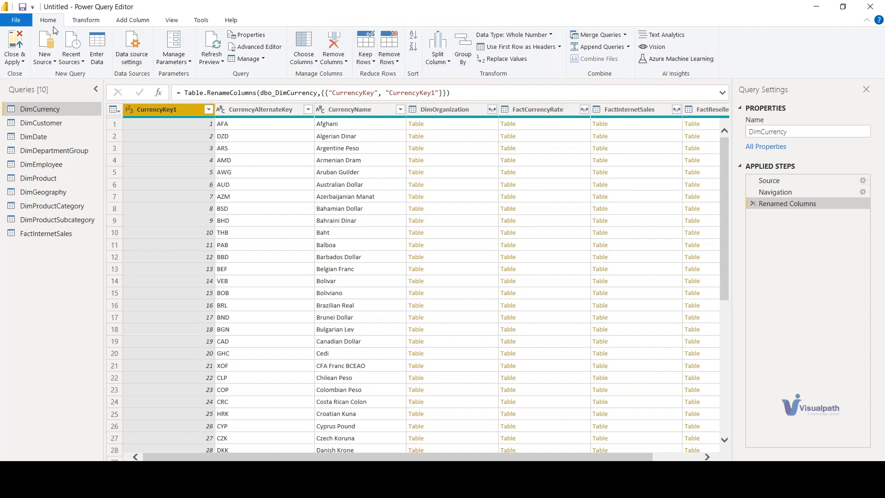
Step: Look over the column transformation commands and delete the Renamed Columns step from DimCurrency's applied steps
left_click(84, 22)
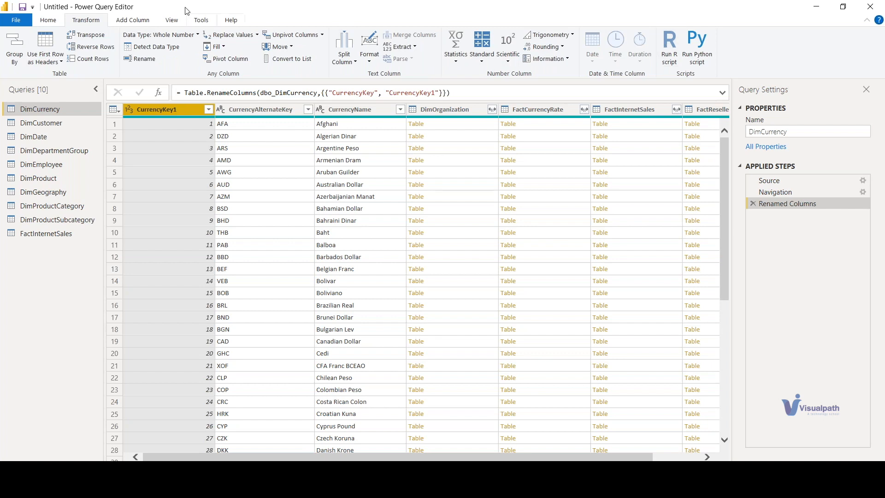
left_click(40, 22)
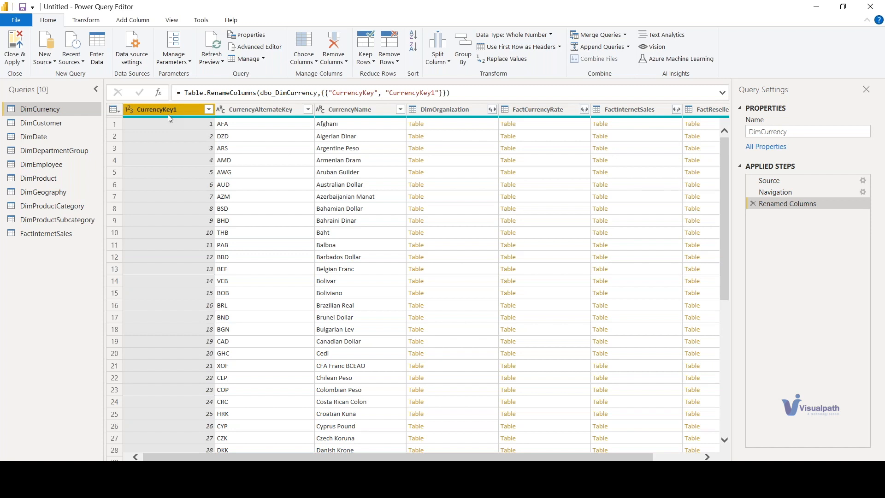
left_click(753, 204)
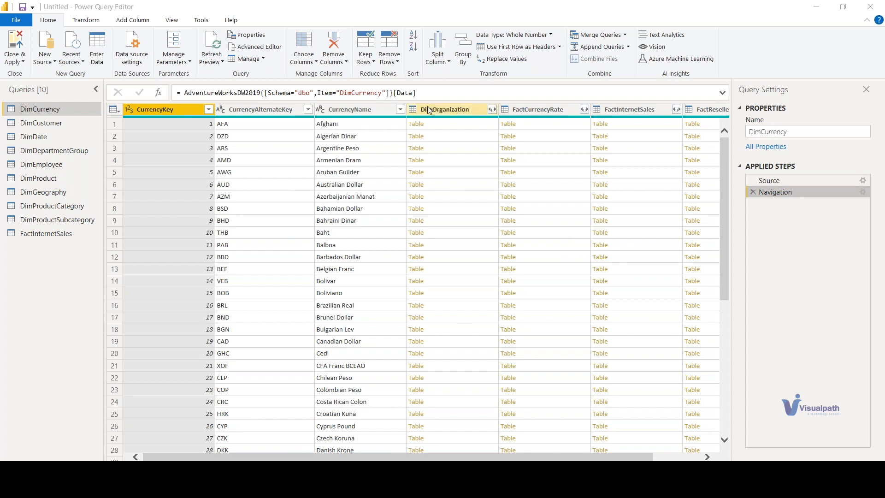
Step: Highlight the whole formula of DimCurrency's Navigation step to examine its M code
left_click(375, 91)
left_click_drag(416, 93, 177, 93)
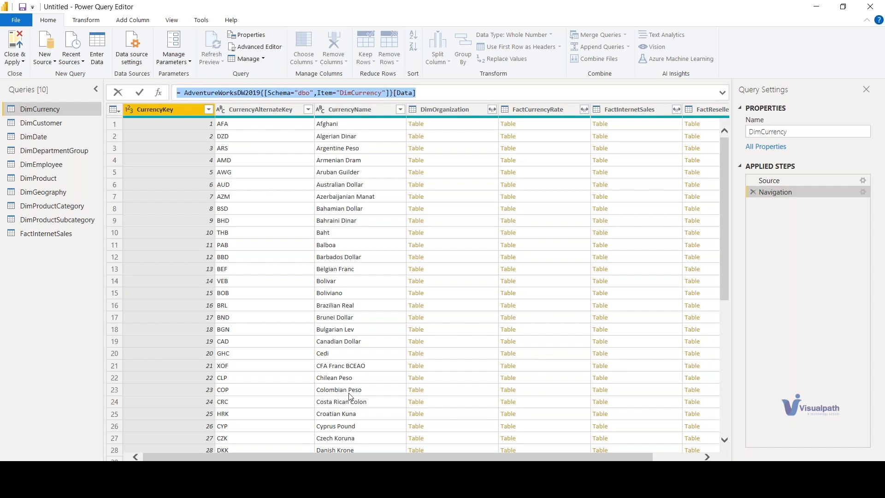
Step: Launch Excel and open the recent workbook IPL Ball-by-Ball 2008-2020 in a maximized window
left_click(571, 479)
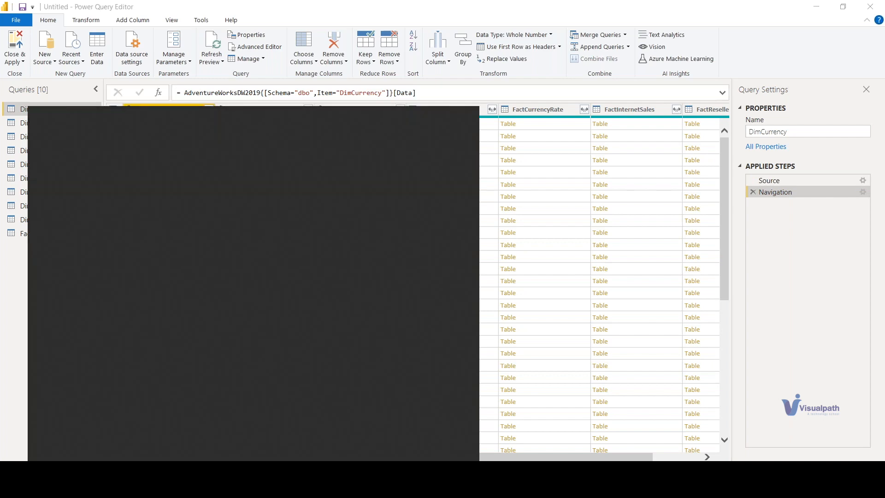
type("excel")
key("Return")
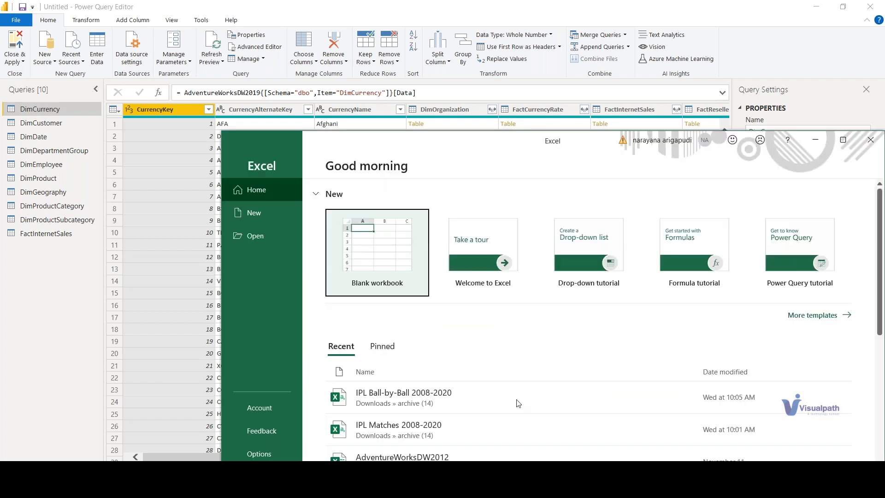
left_click(396, 403)
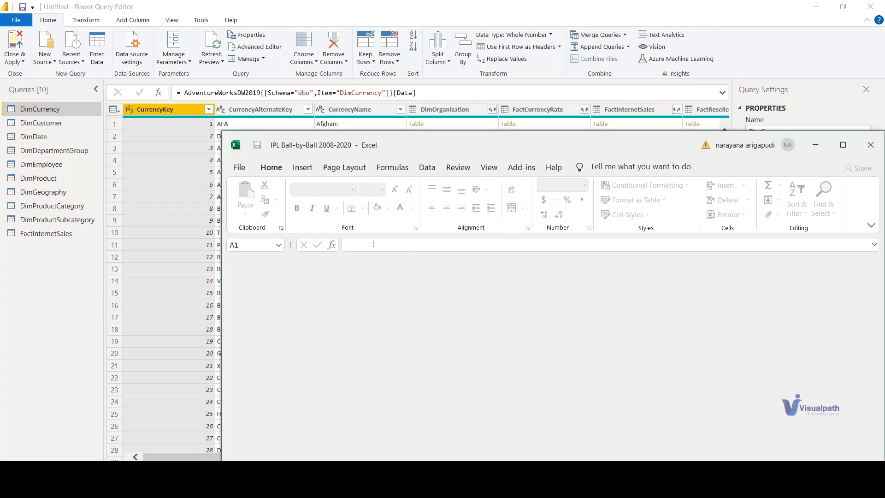
double_click(425, 139)
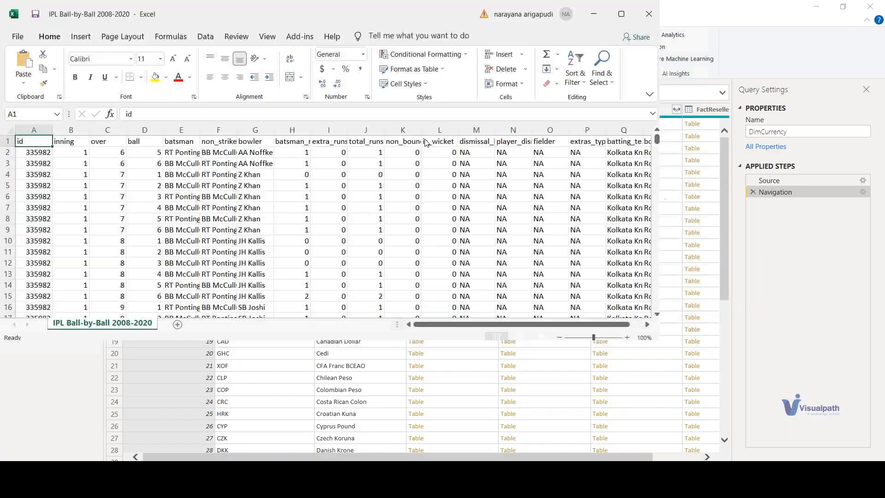
Step: Inspect the contents of header cells A1 and C1 in the workbook's formula bar
left_click(148, 114)
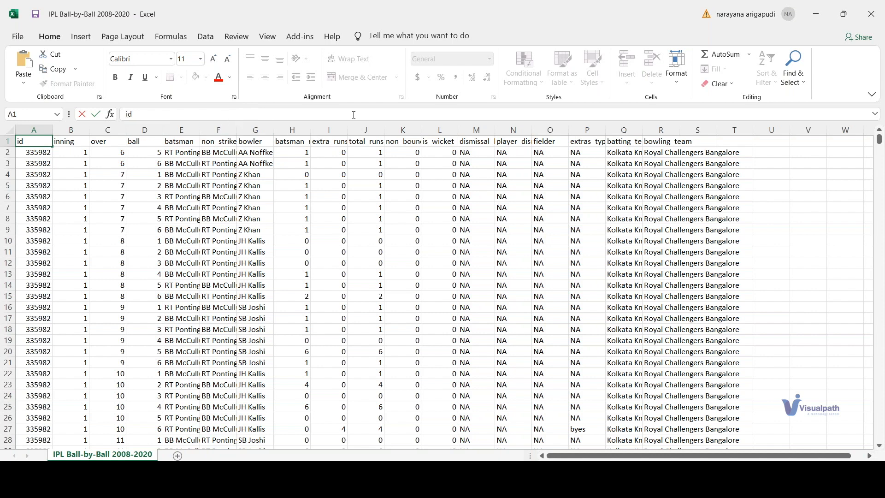
left_click(119, 142)
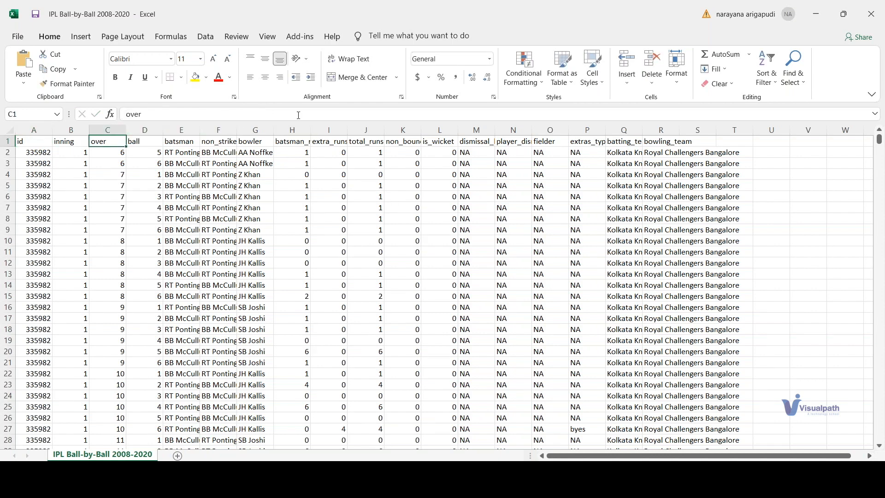
left_click(155, 116)
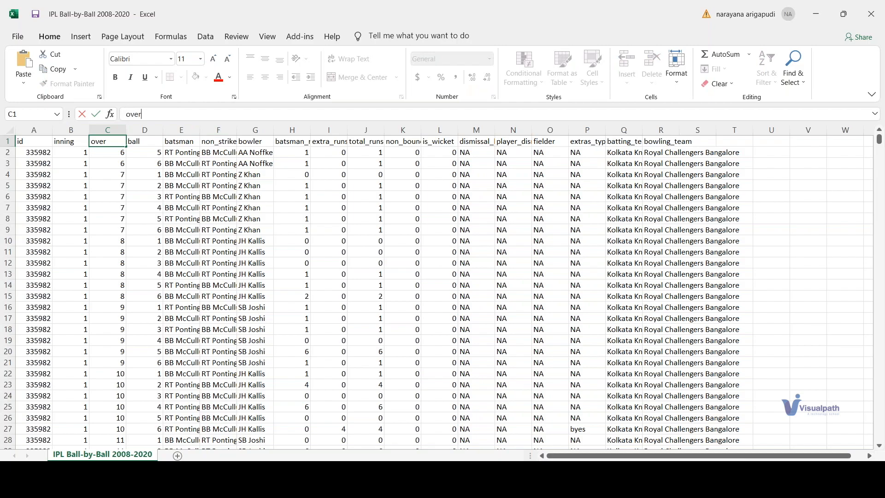
Step: Return to Power Query Editor and highlight the Navigation step's full formula for comparison with Excel's formula bar
left_click(541, 484)
left_click(606, 442)
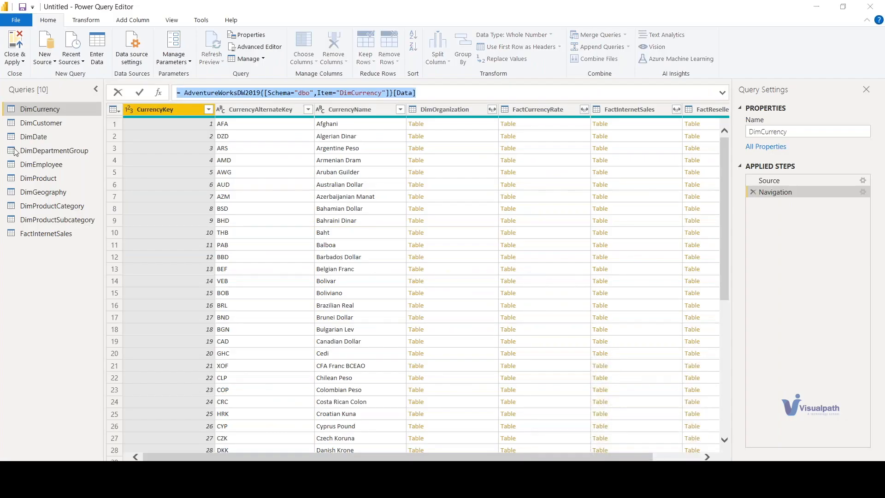
left_click(430, 94)
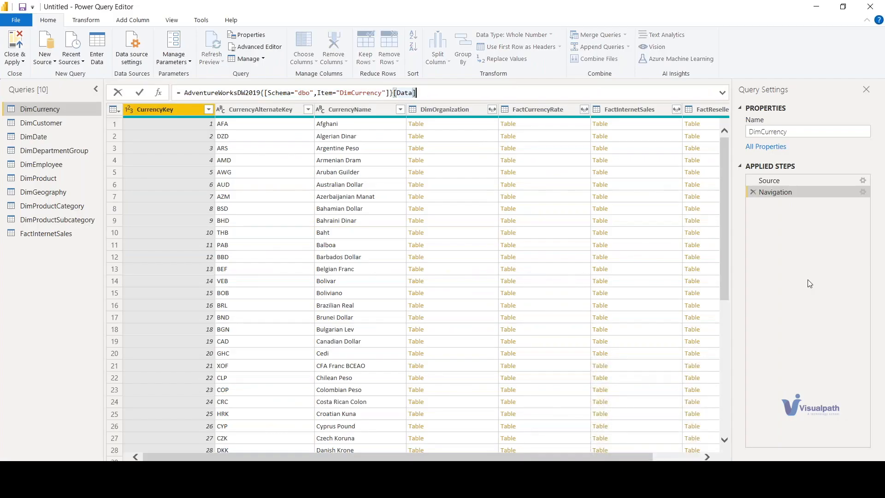
left_click(171, 126)
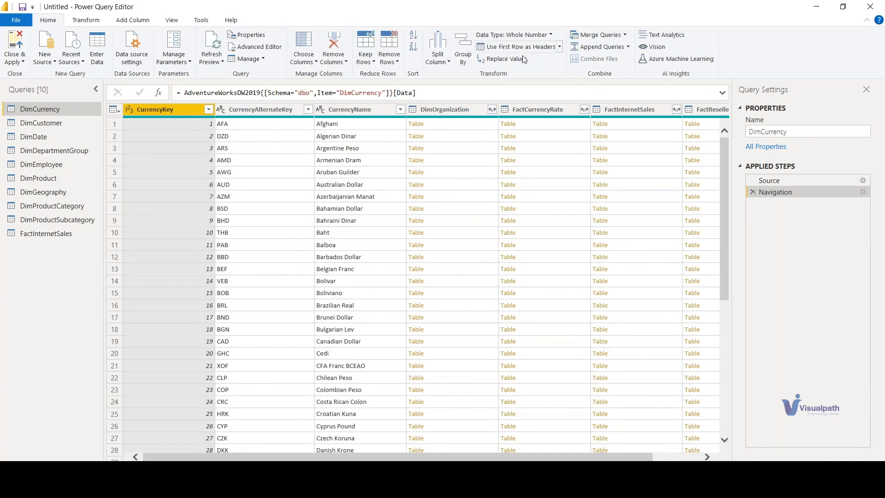
left_click(427, 93)
left_click_drag(427, 93, 177, 89)
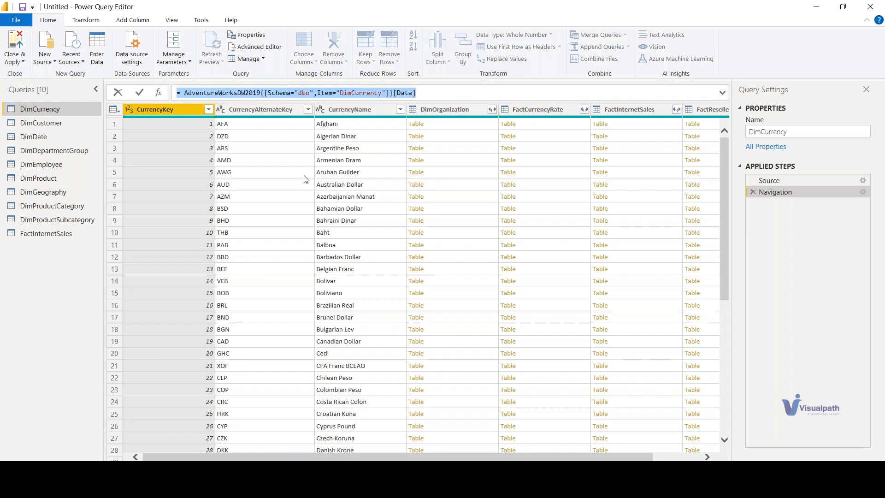
Step: Switch to the POWER BI MATERIAL document in Word and read the DAY-2 bullet about M-Query Language
left_click(384, 477)
scroll(522, 329, "up", 3)
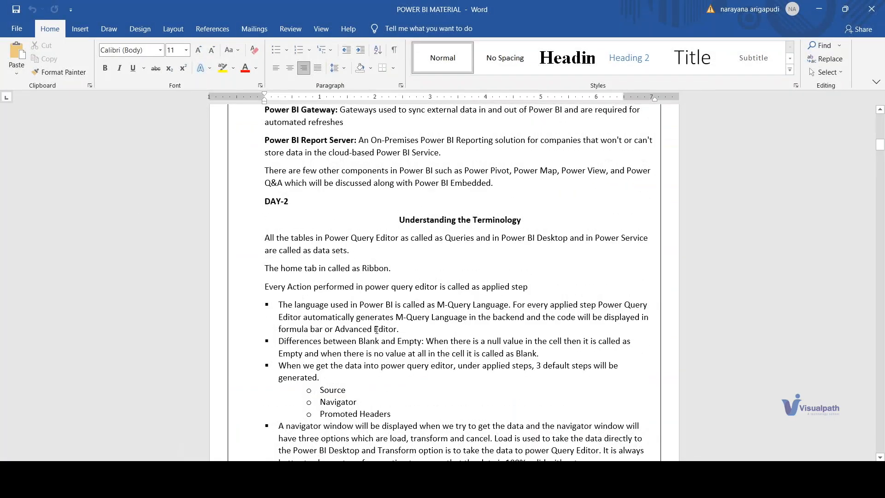
scroll(376, 329, "up", 4, "ctrl")
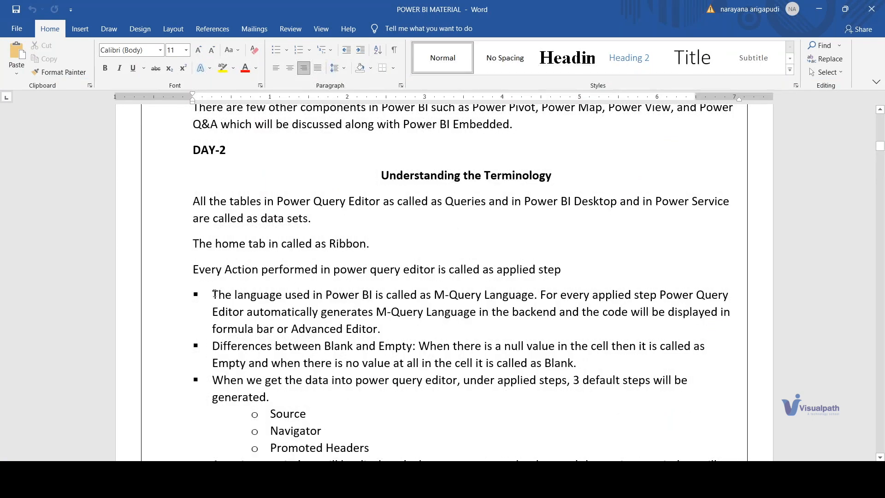
left_click_drag(215, 295, 588, 339)
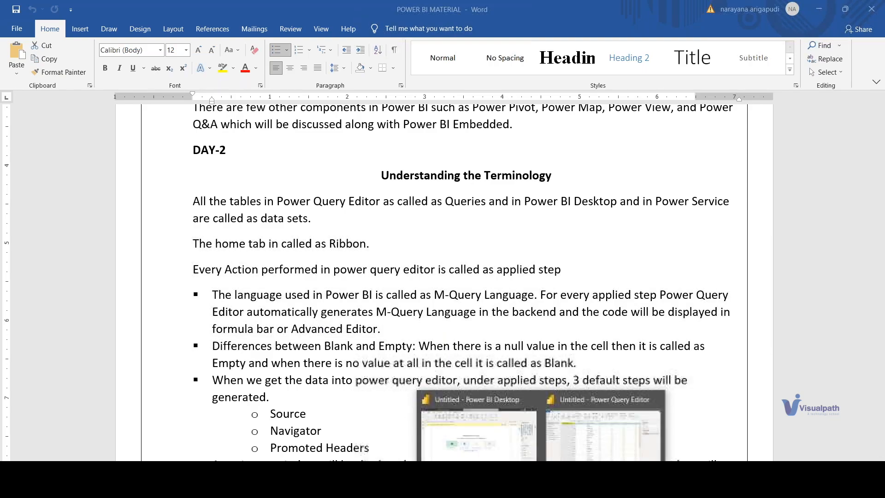
Step: Switch back to Power Query Editor and highlight DimCurrency's Navigation expression after the equals sign
left_click(587, 449)
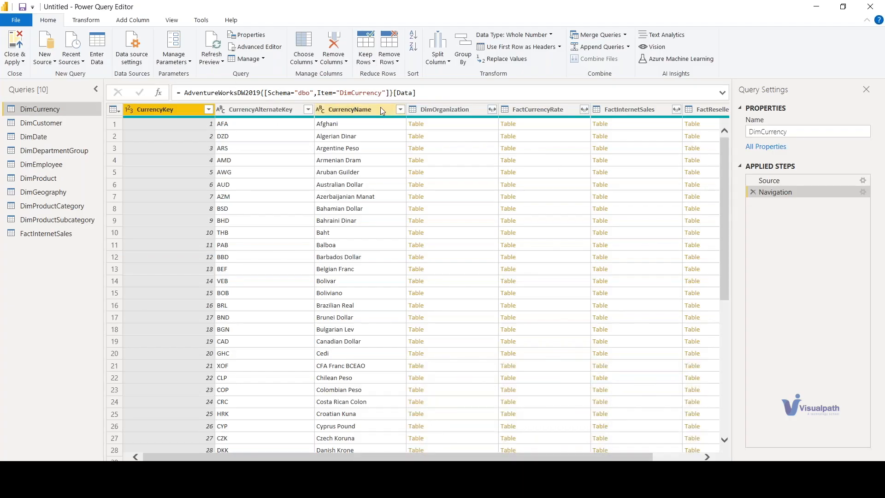
left_click(433, 94)
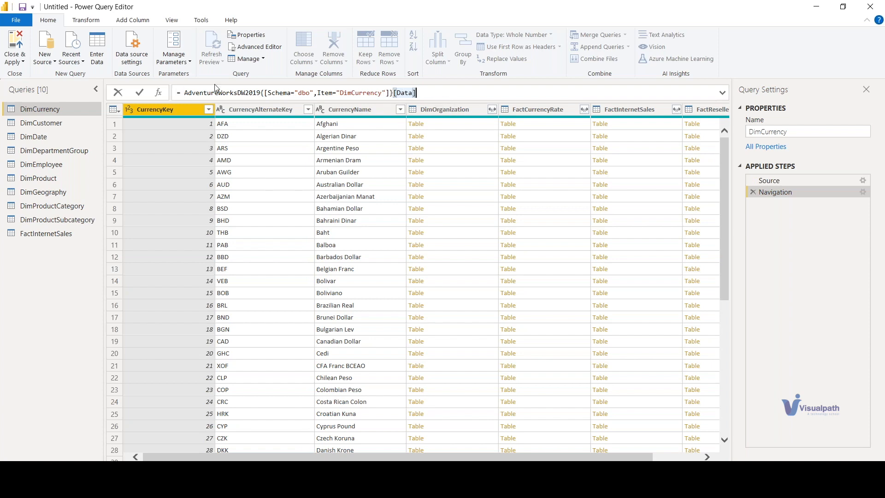
left_click_drag(416, 92, 186, 94)
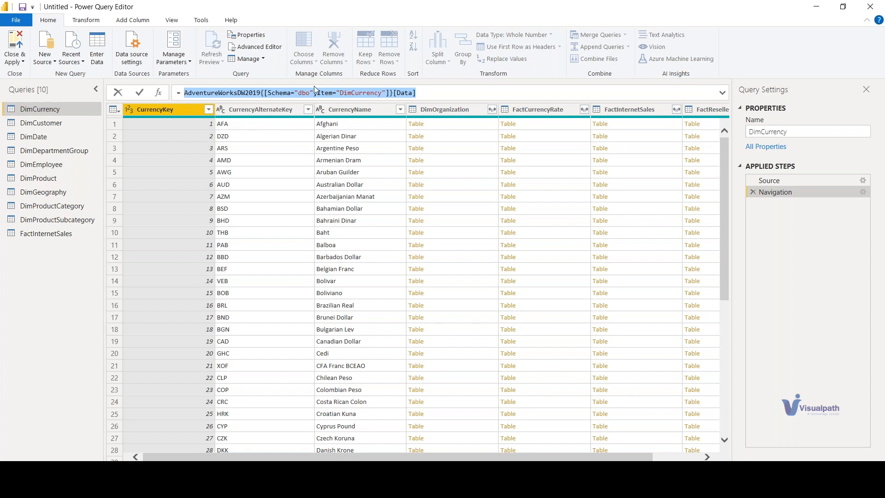
Step: Examine the server name in the Source step's Sql.Databases formula and return to the Navigation step
left_click(776, 181)
left_click(767, 181)
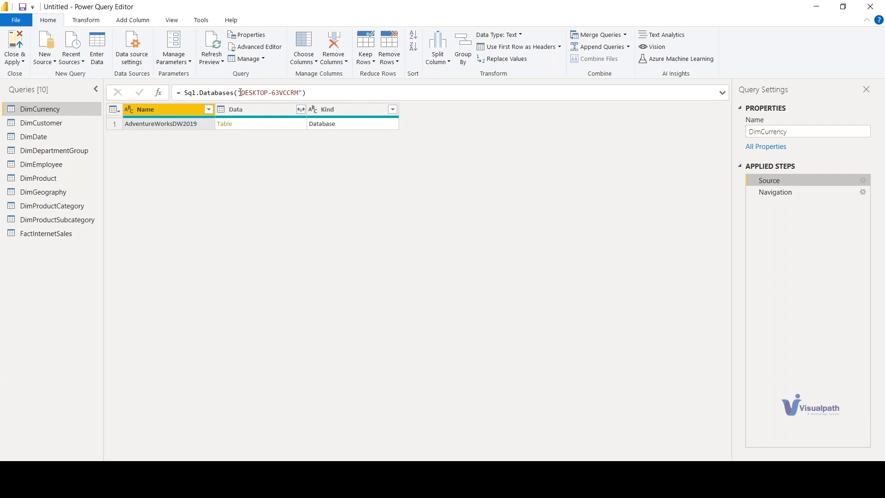
left_click_drag(238, 93, 301, 90)
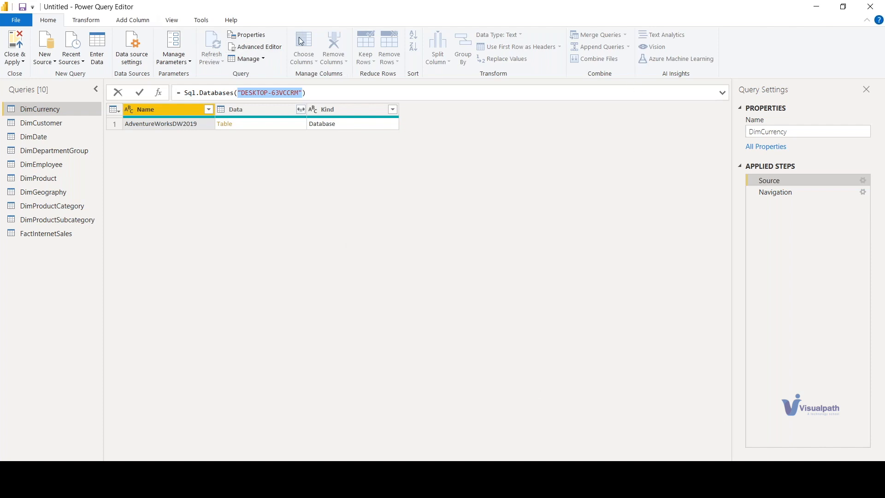
left_click(776, 193)
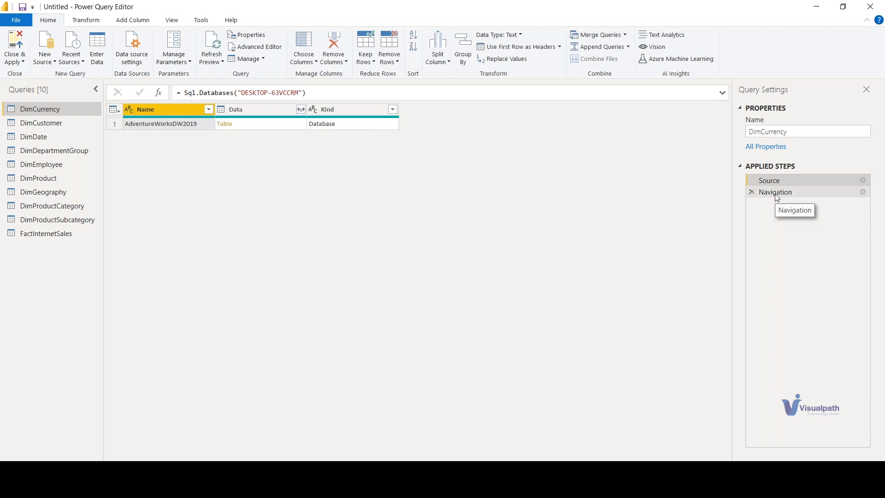
left_click(776, 193)
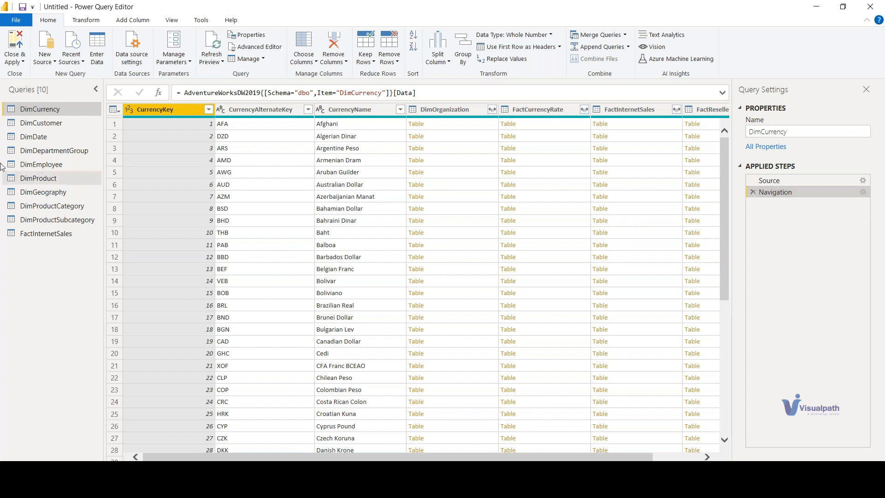
Step: Switch to the POWER BI MATERIAL document in Word and read the remaining DAY-2 notes through to the DAY-3 data types
key("alt+Tab")
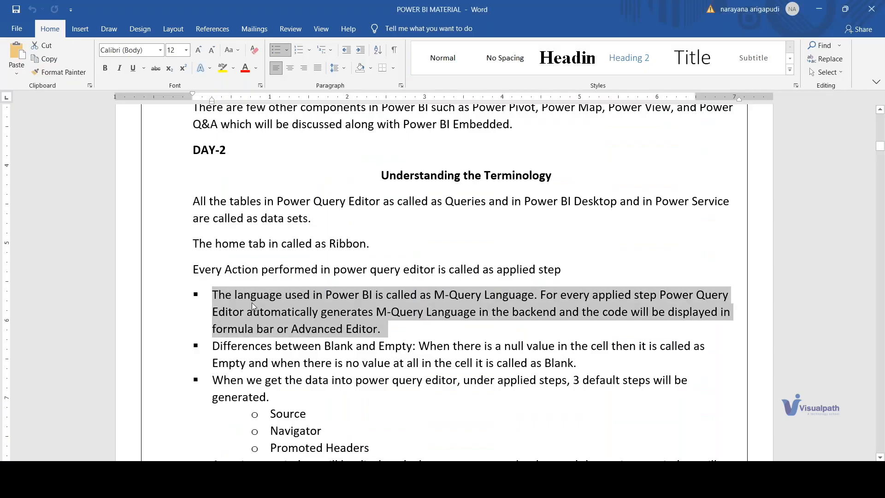
scroll(410, 300, "down", 2)
left_click(409, 299)
scroll(380, 295, "down", 5)
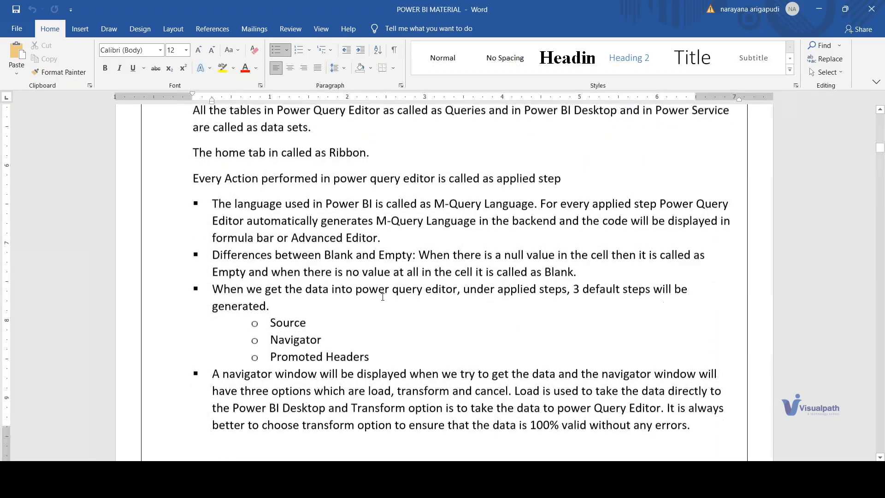
scroll(352, 308, "down", 5)
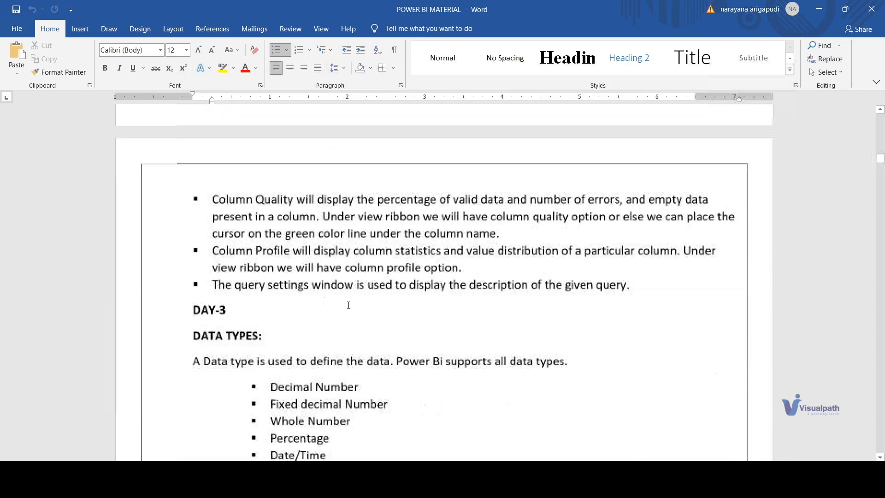
Step: Switch back to Power Query Editor, look through the Transform, Add Column, View and Tools commands, and return to the Home commands
left_click(541, 481)
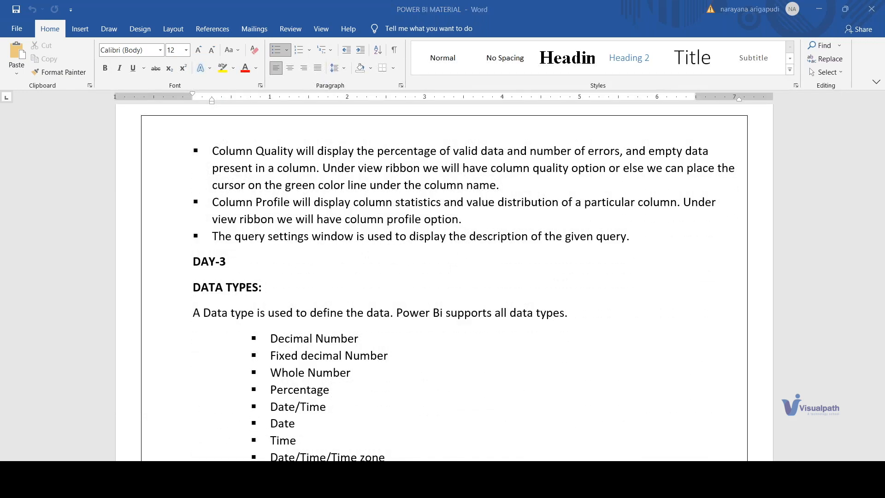
left_click(450, 445)
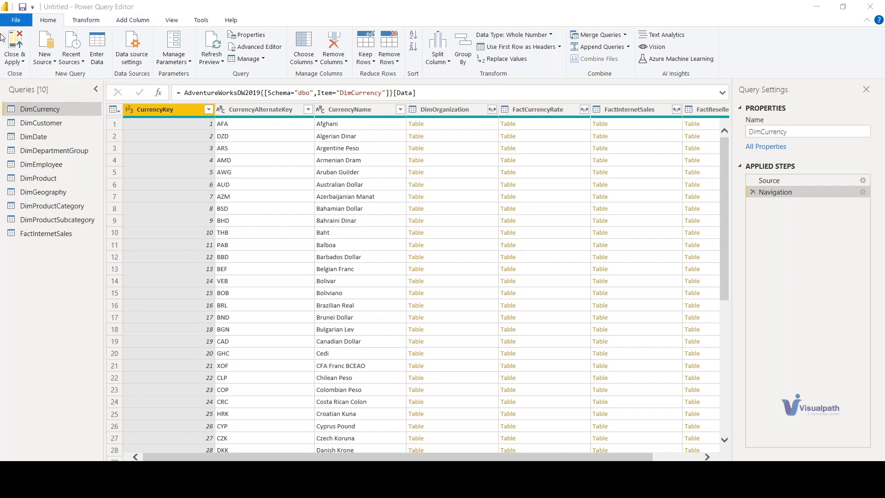
left_click(87, 21)
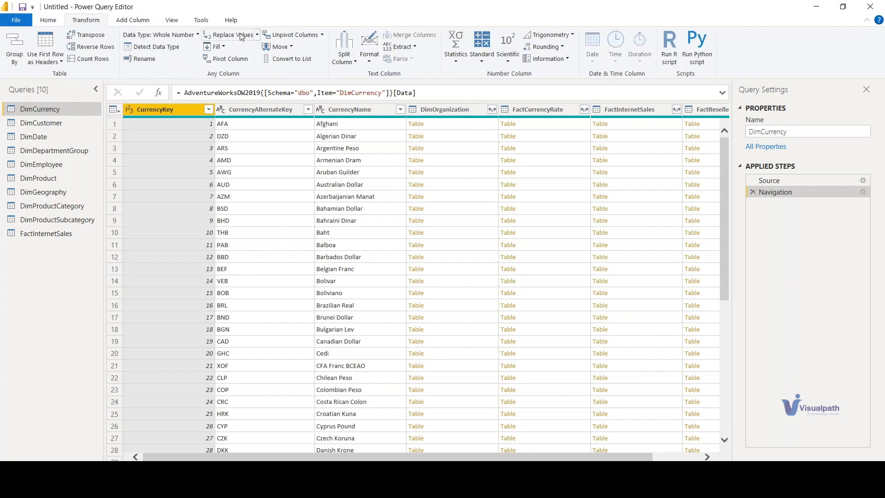
left_click(133, 20)
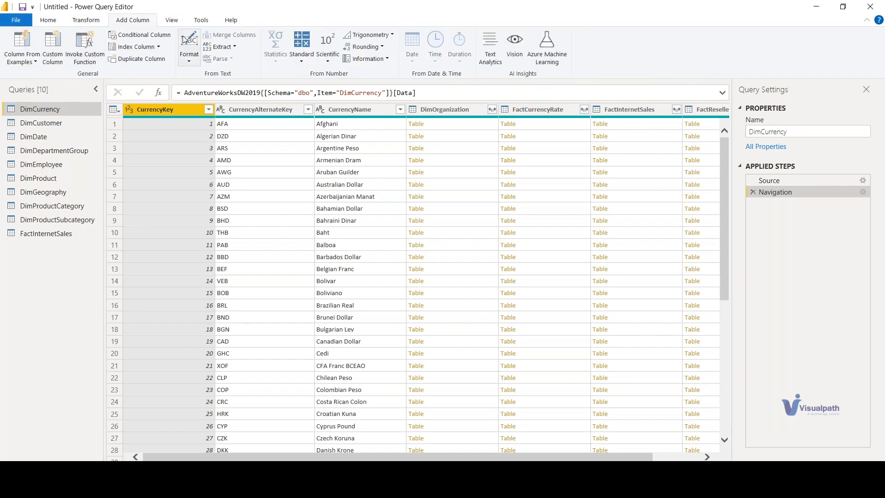
left_click(171, 20)
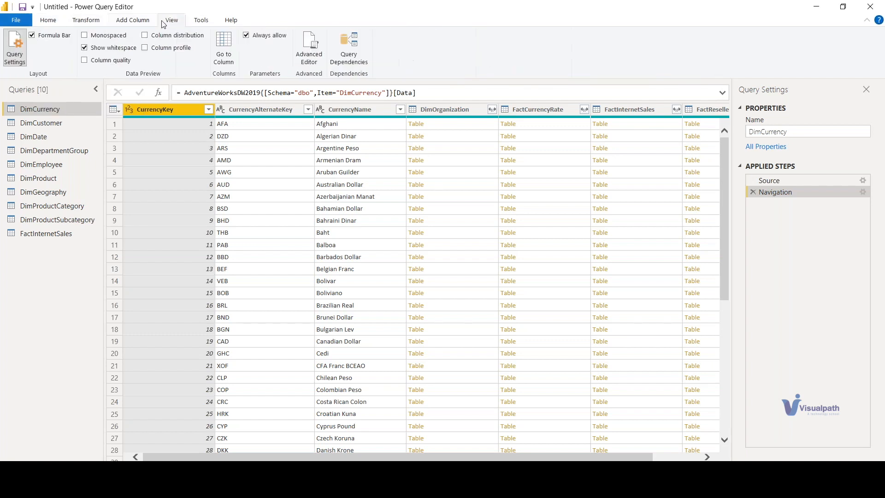
left_click(200, 21)
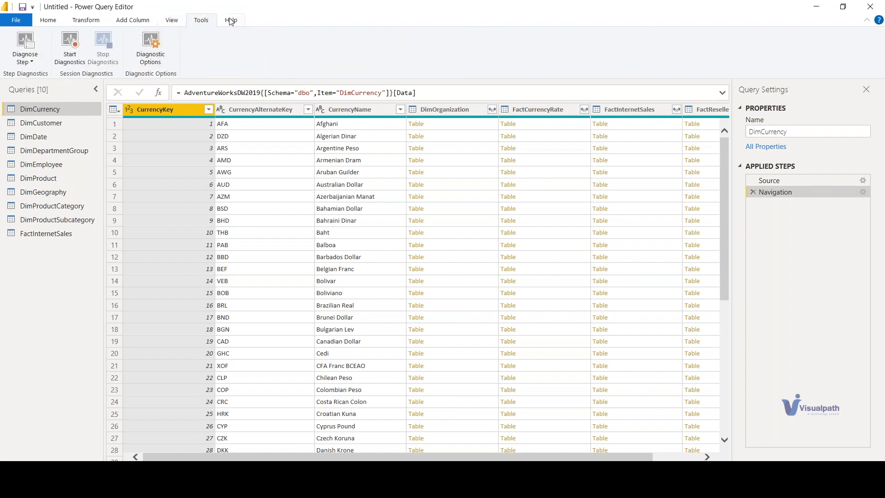
left_click(36, 21)
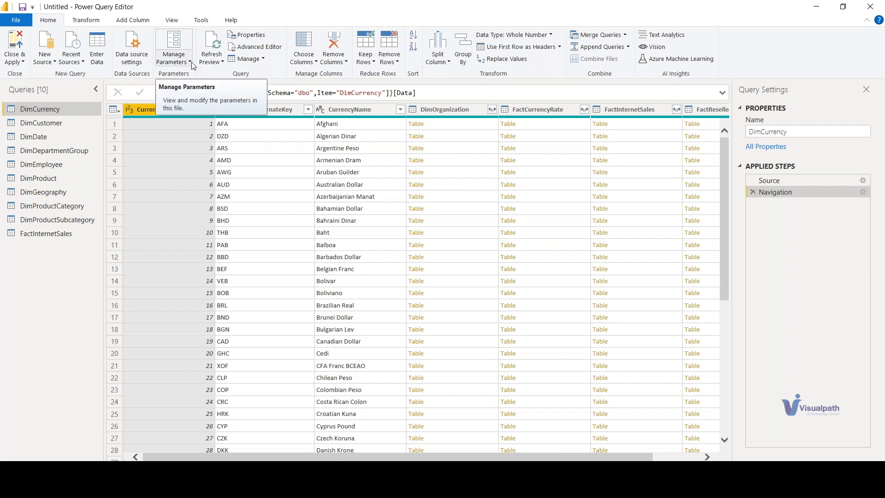
Step: Examine the options offered by Close & Apply, Manage Parameters, Choose Columns and Keep Rows without choosing any
left_click(23, 63)
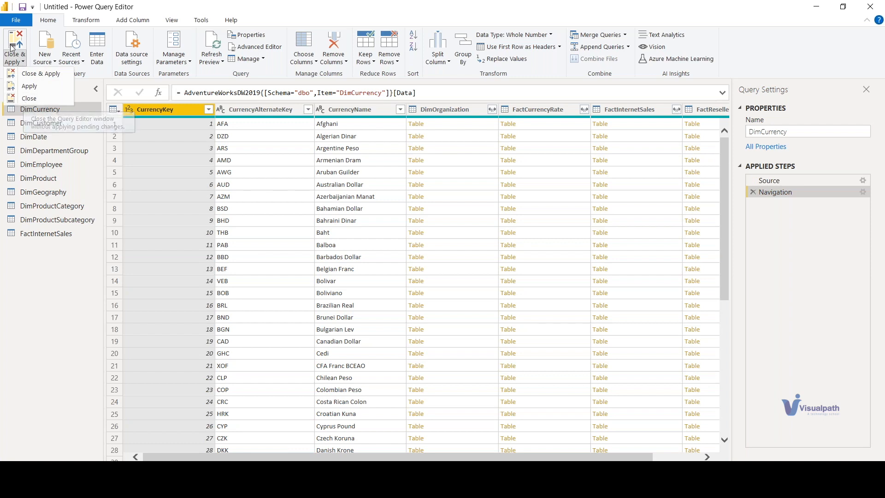
left_click(190, 62)
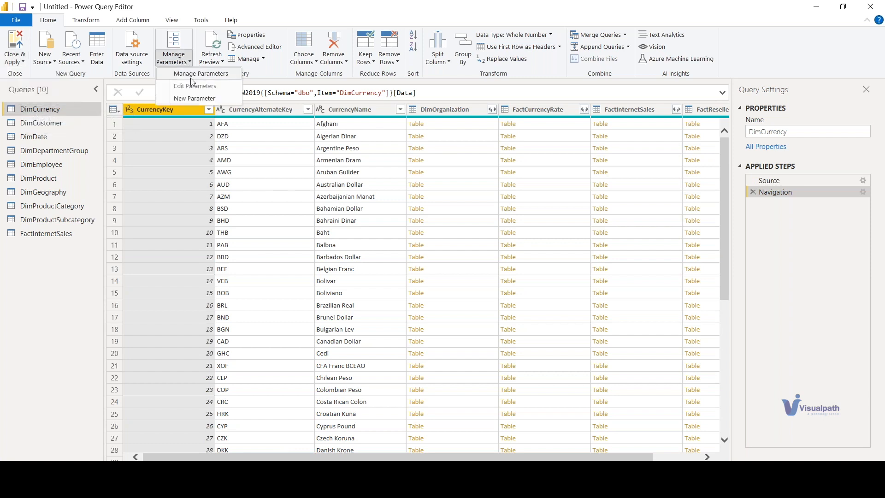
left_click(306, 61)
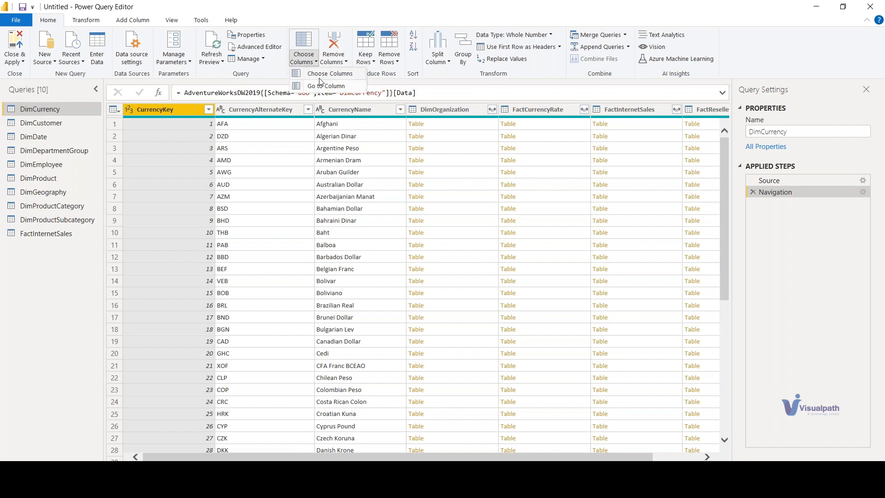
left_click(368, 62)
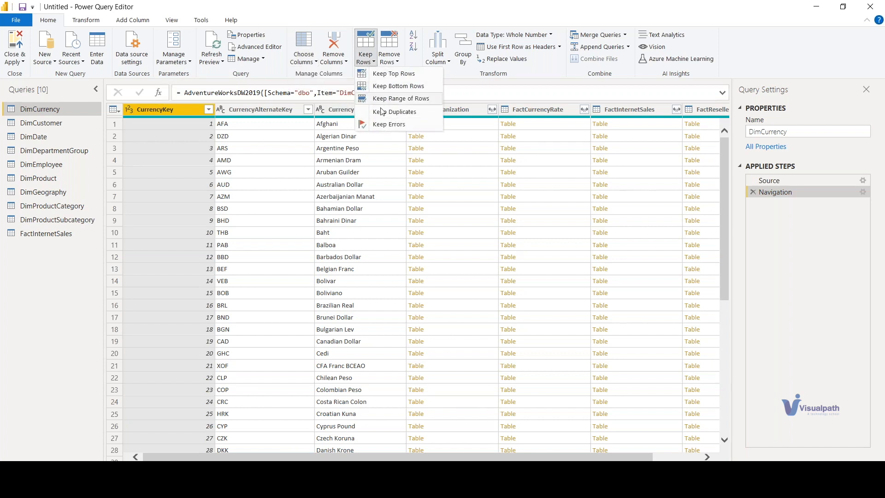
left_click(15, 331)
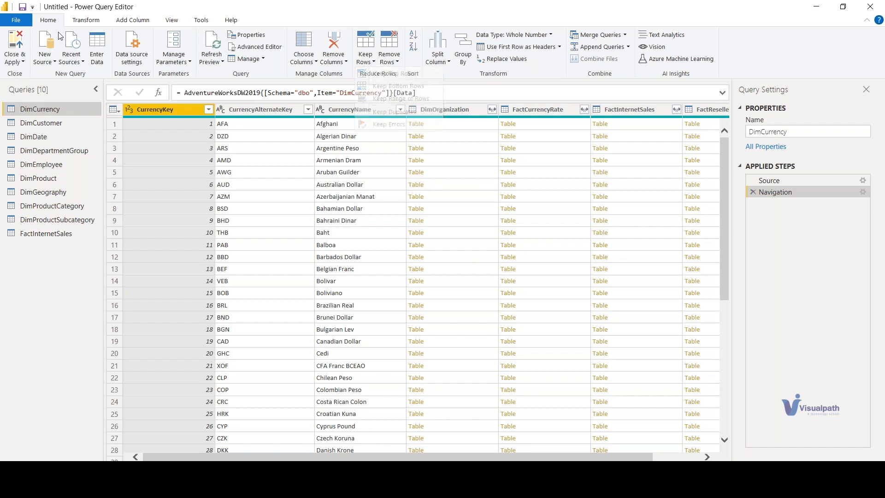
left_click(22, 62)
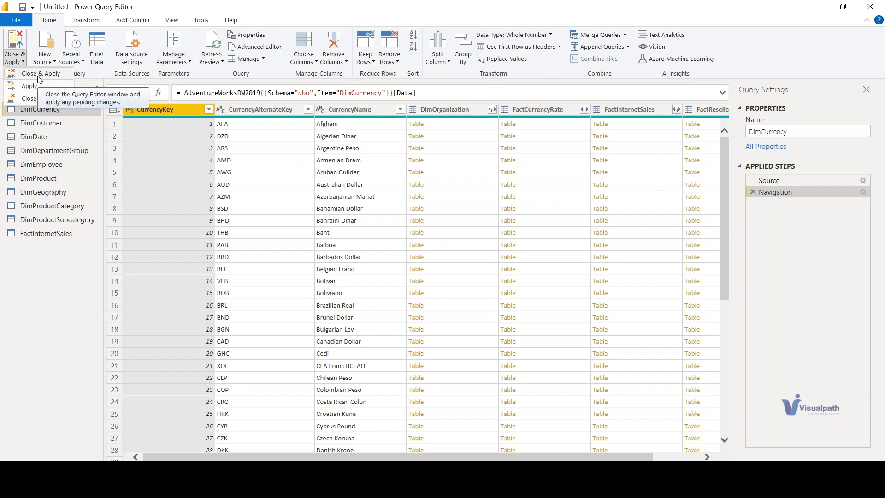
left_click(17, 306)
Step: Switch to Power BI Desktop, expand the Fields list and dismiss the auto-recovery notice
mouse_move(543, 479)
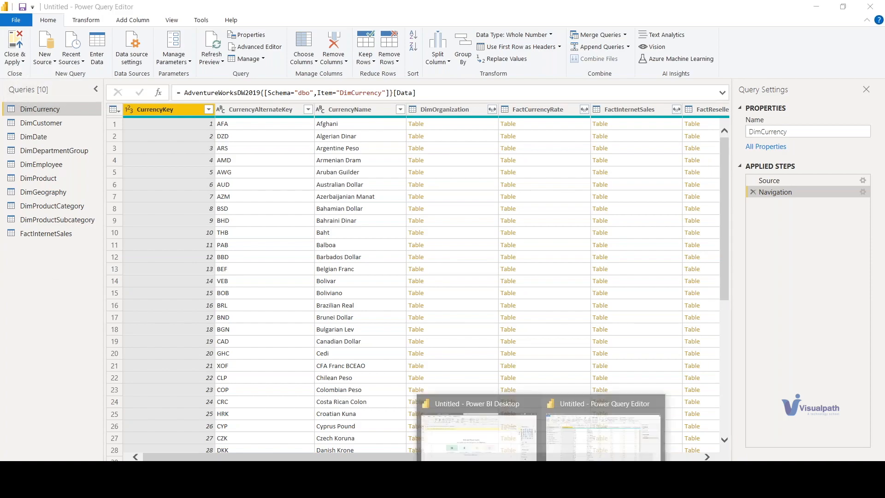
left_click(479, 431)
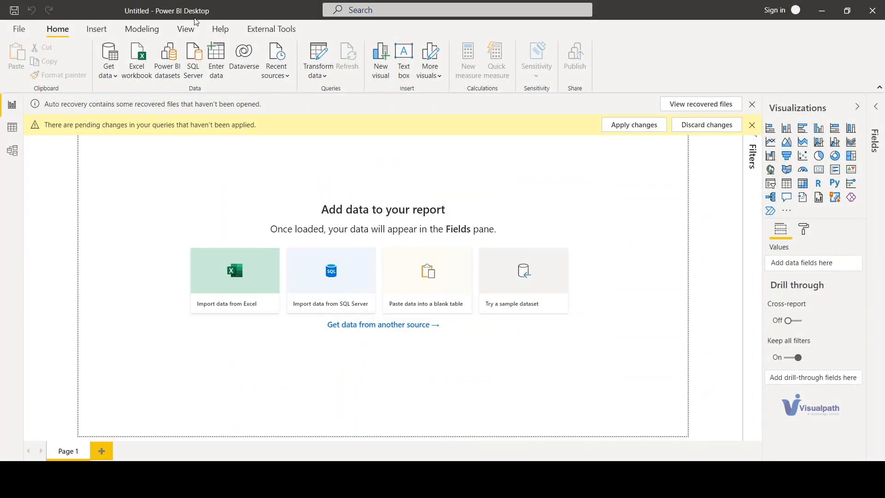
left_click(875, 106)
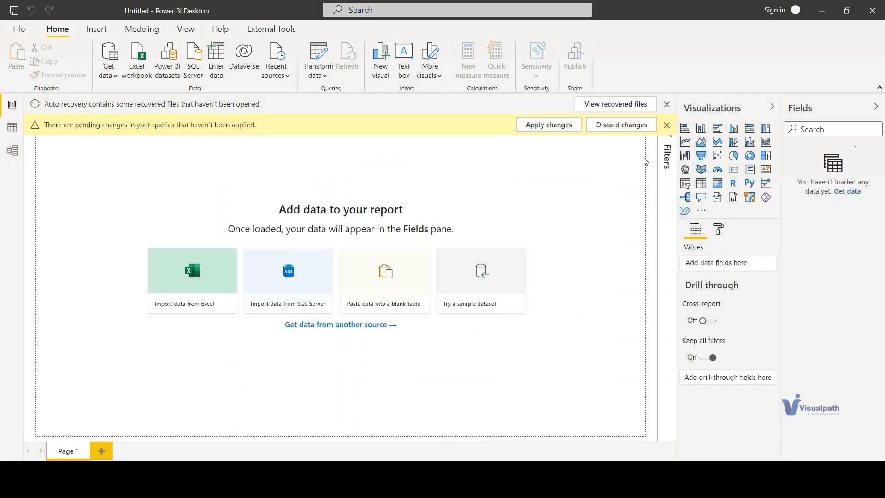
left_click(667, 105)
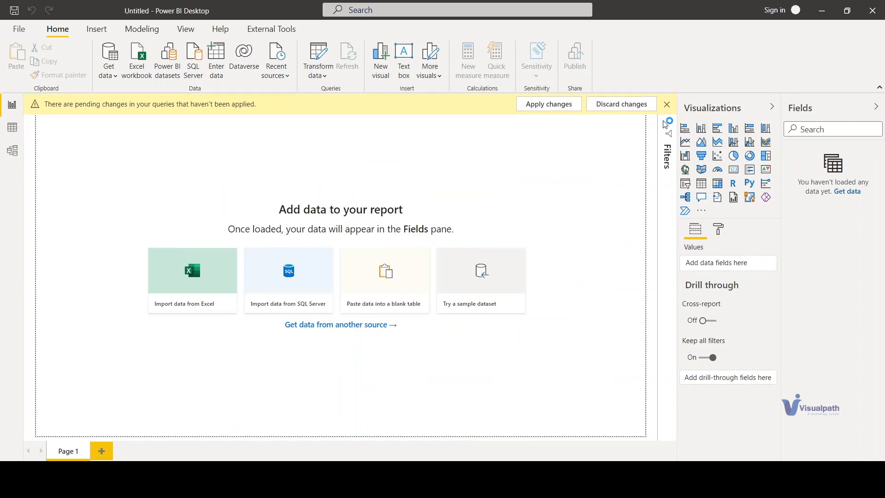
Step: Return to Power Query Editor and review the Close & Apply, Apply and Close choices
left_click(509, 278)
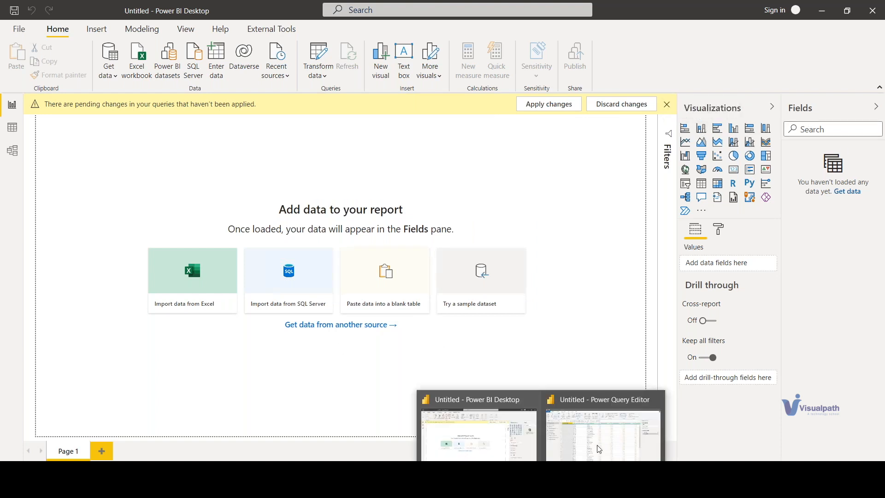
left_click(603, 424)
left_click(20, 63)
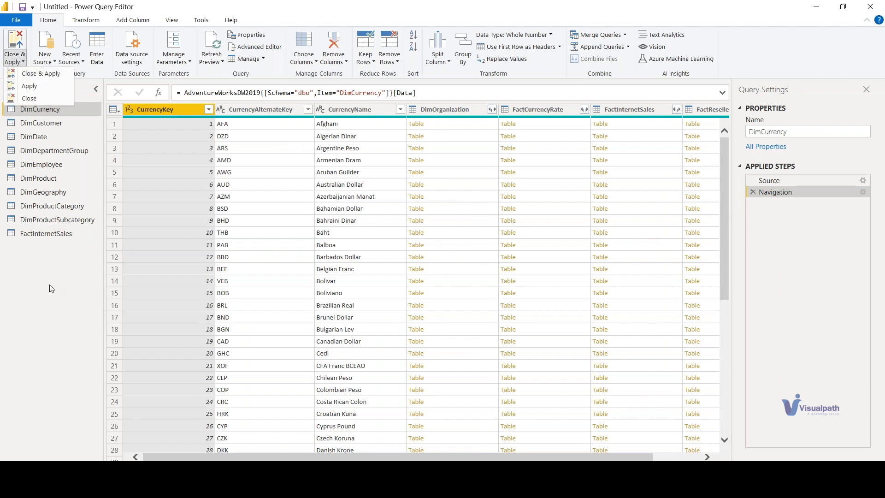
left_click(120, 117)
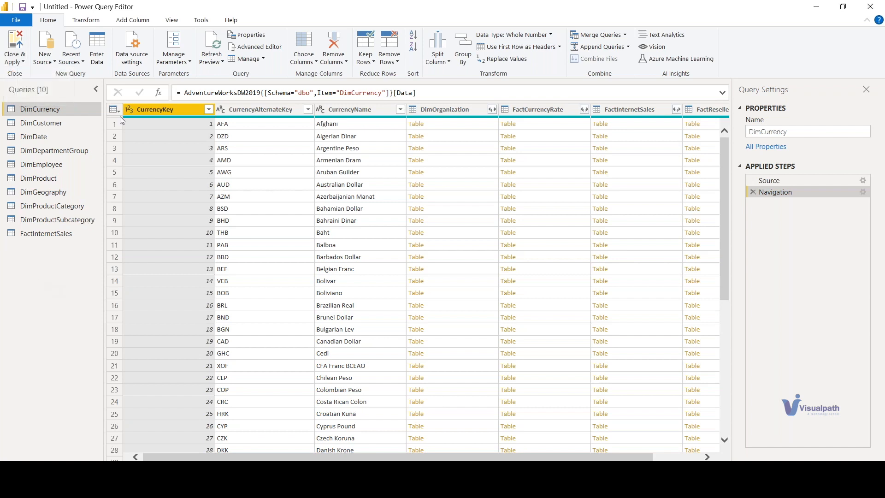
Step: In the DimCurrency query, rename the CurrencyKey column to CurrencyKey1 and the CurrencyName column to CurrencyName1
double_click(182, 111)
left_click(182, 111)
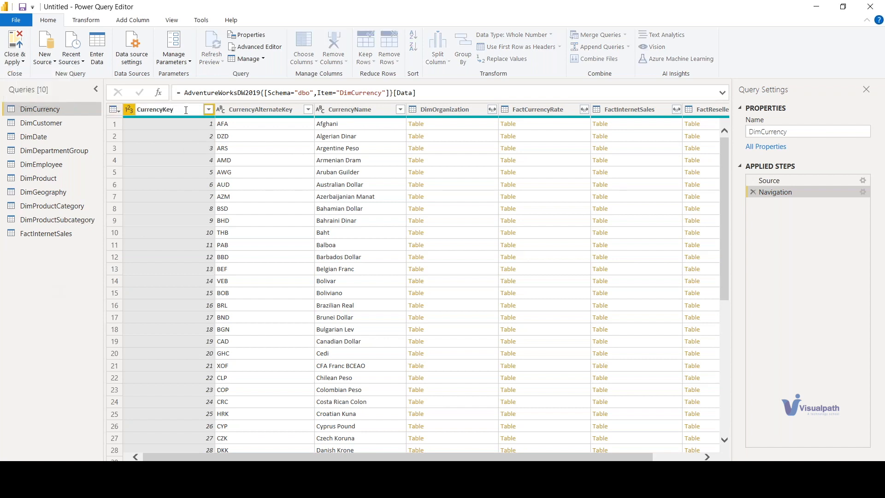
type("1")
key("Return")
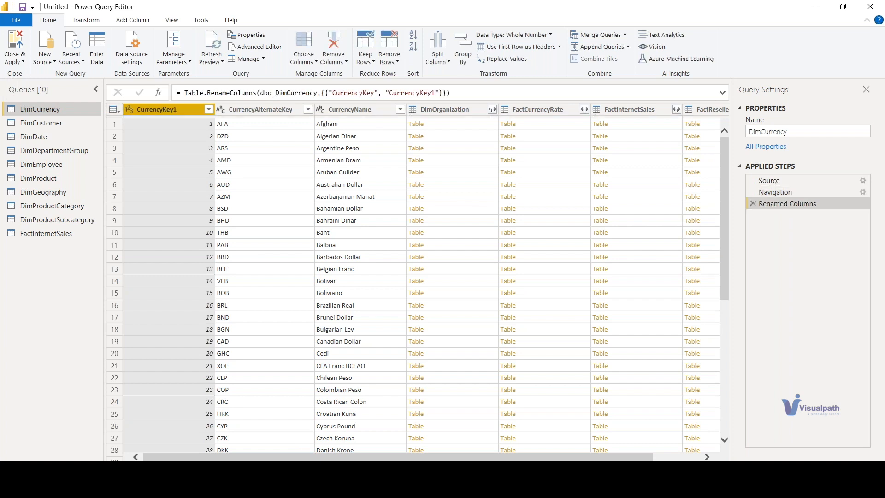
left_click(378, 110)
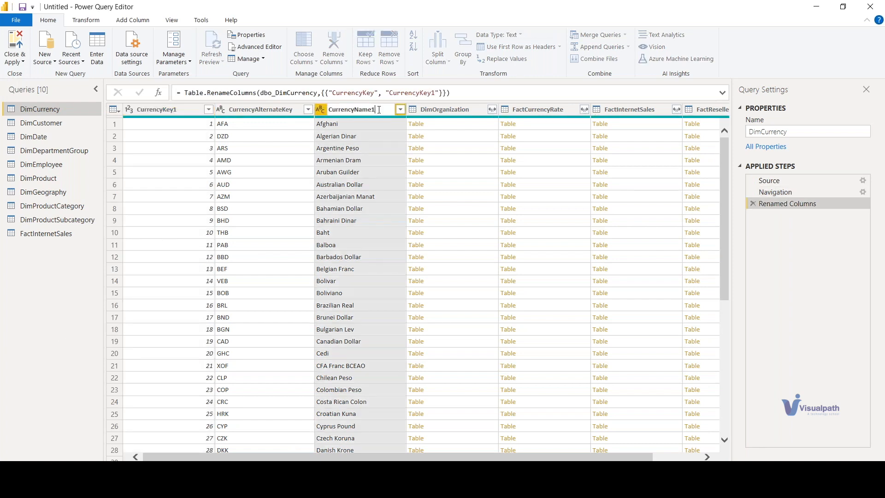
type("1")
key("Return")
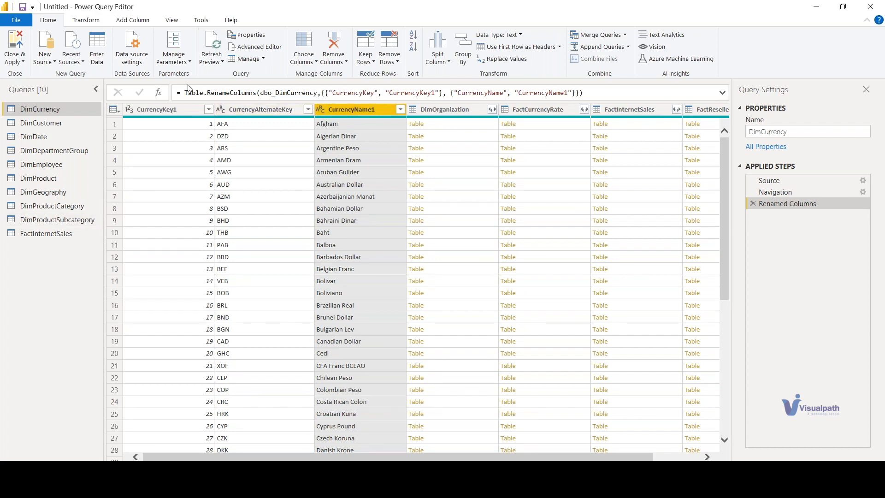
Step: Close the query editor with all pending changes applied, and check DimCurrency's field names in Power BI Desktop
left_click(14, 64)
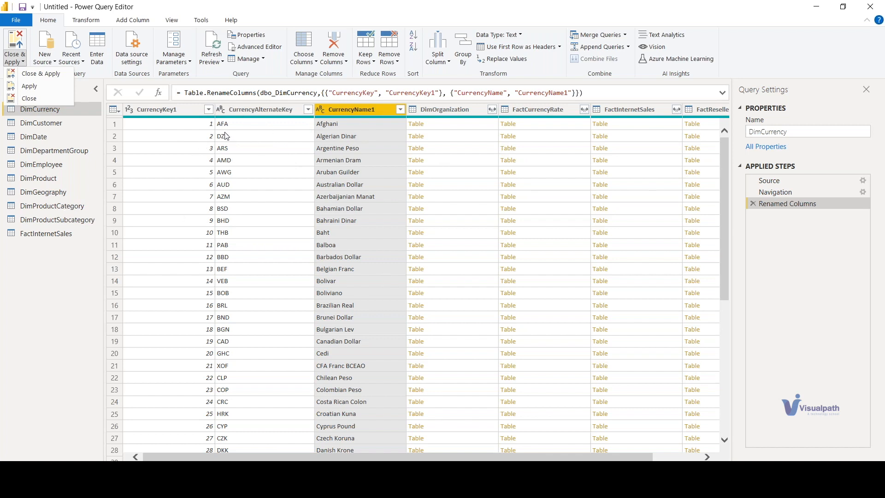
left_click(52, 75)
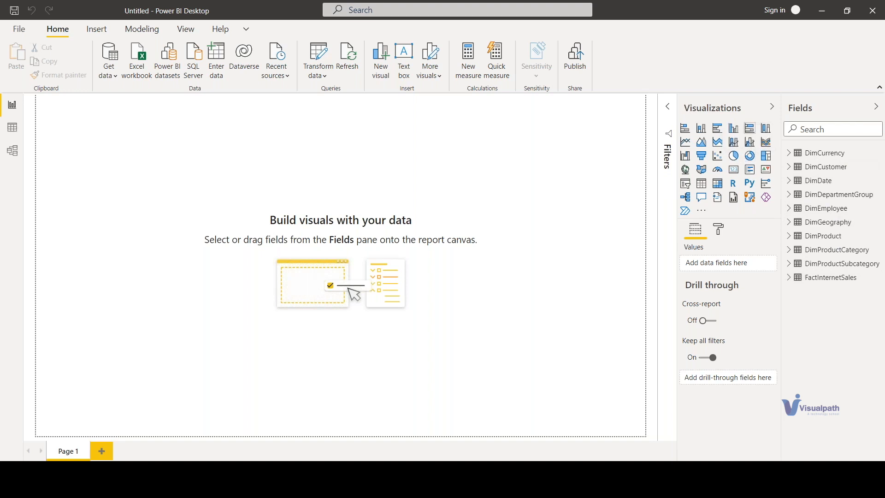
left_click(791, 153)
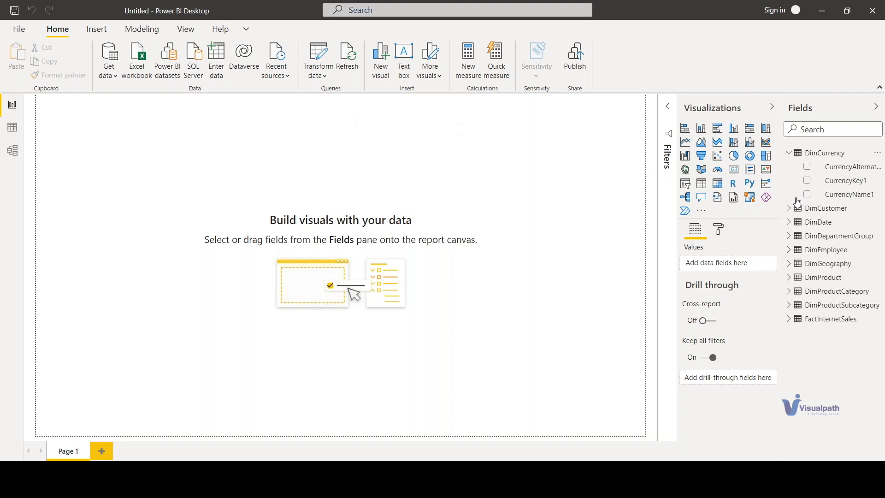
left_click(789, 153)
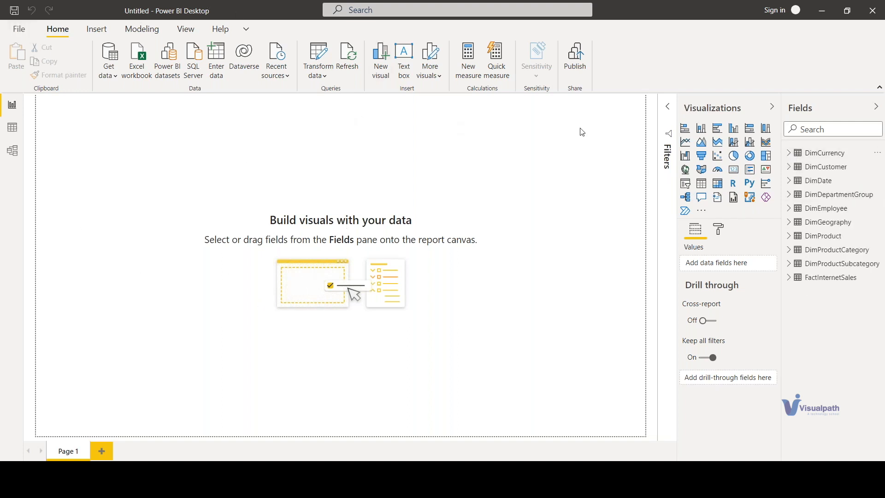
Step: Reopen Power Query Editor through Transform data and apply the queries without closing the editor
left_click(324, 79)
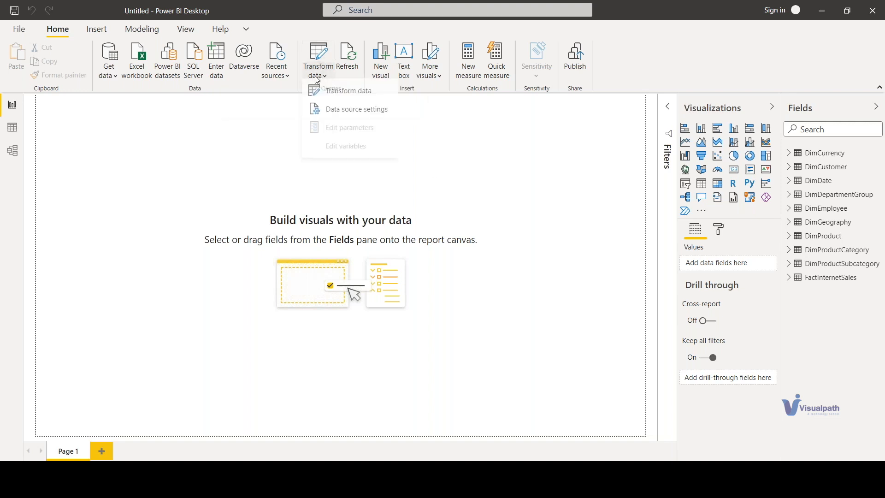
left_click(361, 97)
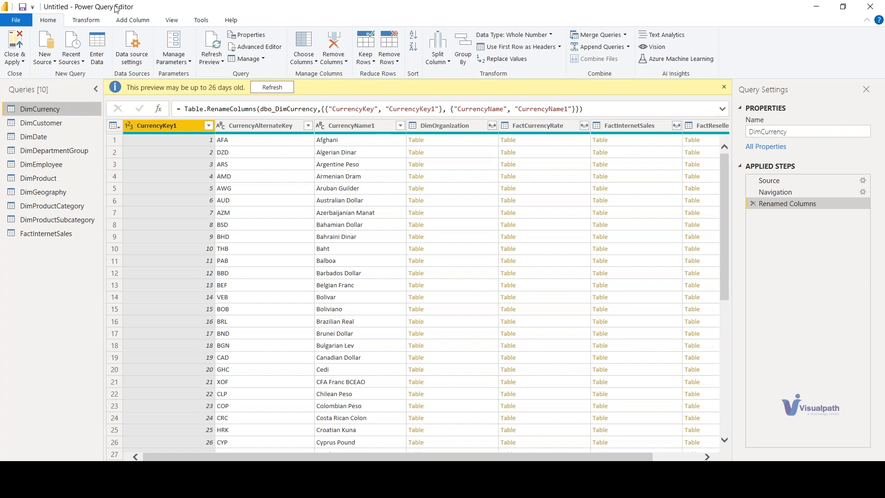
left_click(12, 65)
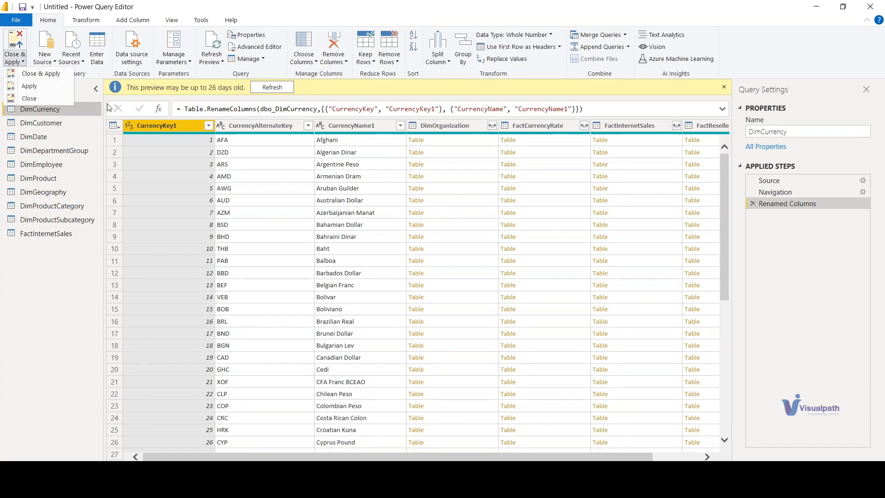
left_click(48, 90)
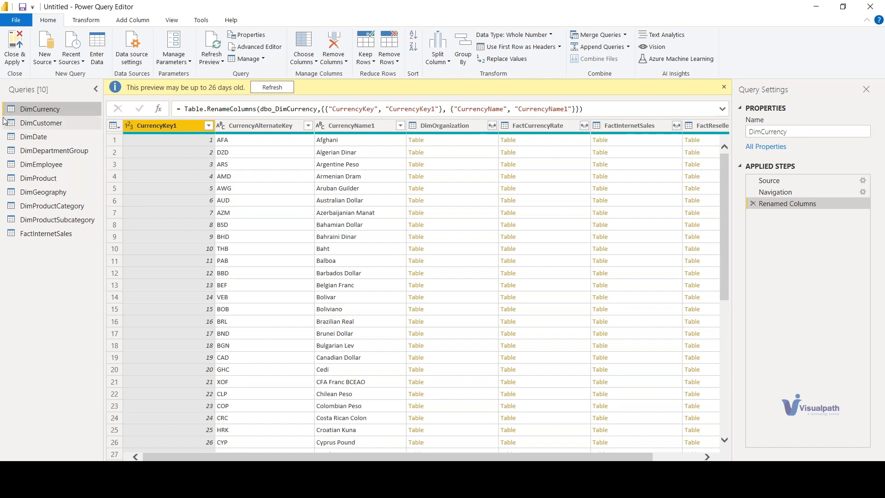
Step: Review the Close & Apply, Apply and Close choices while comparing the query editor with the report view in Power BI Desktop
left_click(22, 61)
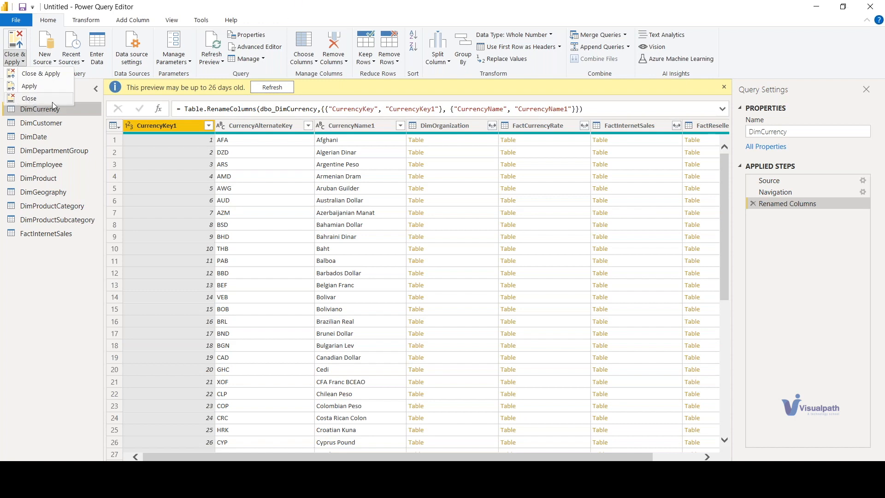
left_click(68, 302)
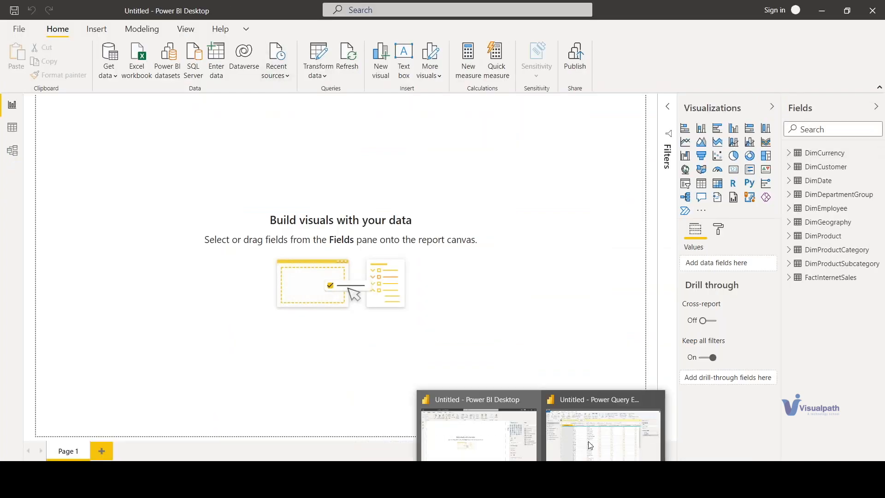
left_click(608, 445)
left_click(22, 61)
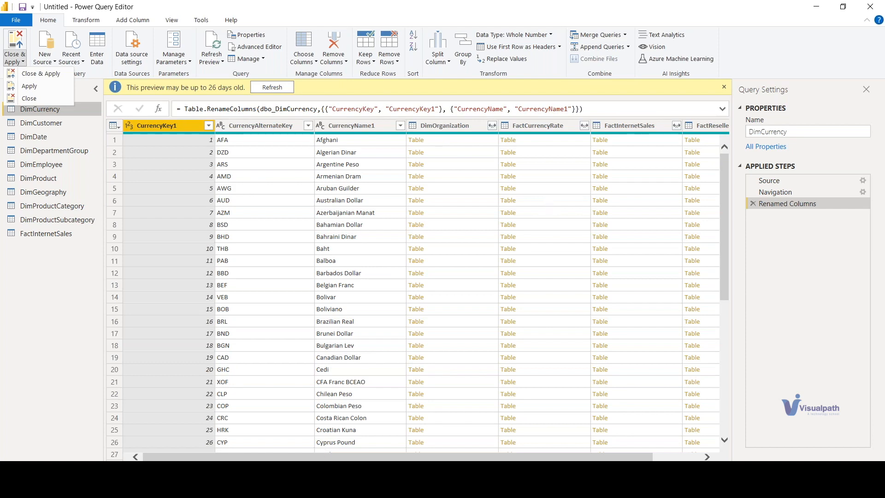
left_click(540, 488)
left_click(475, 431)
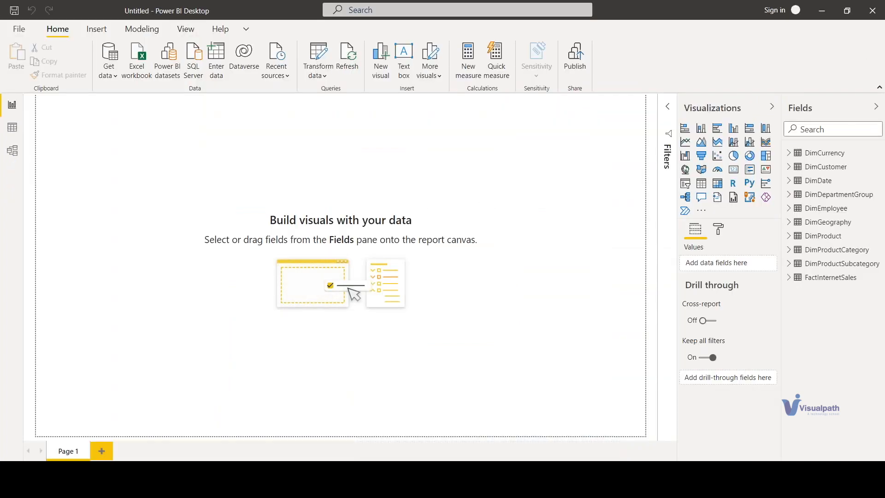
left_click(540, 488)
left_click(605, 428)
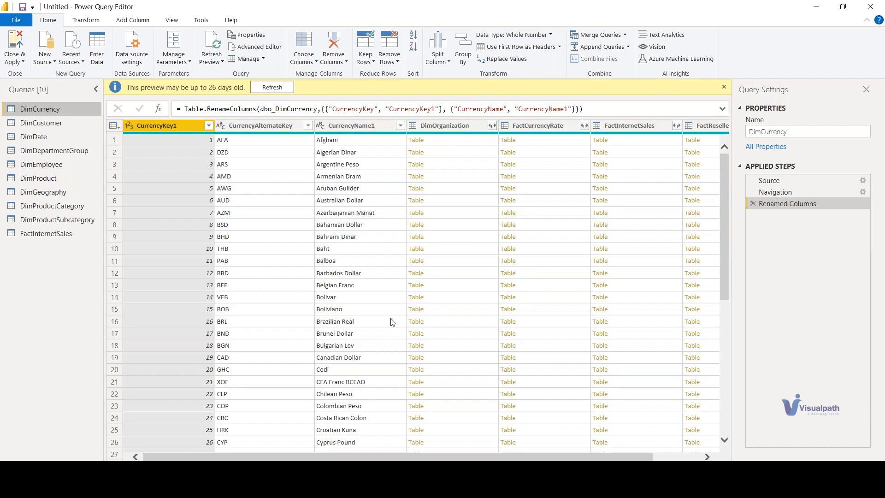
left_click(542, 485)
left_click(477, 429)
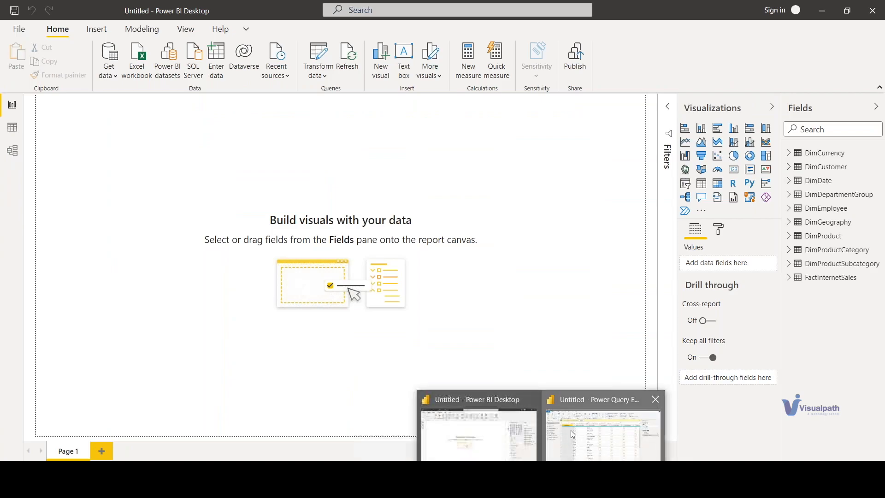
left_click(571, 429)
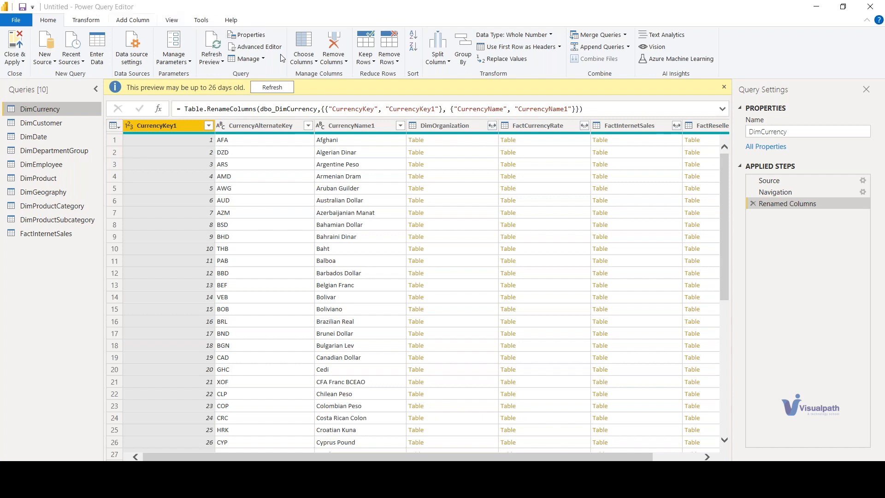
Step: Refresh the DimCurrency data preview, check Power BI Desktop and return to Power Query Editor
left_click(272, 87)
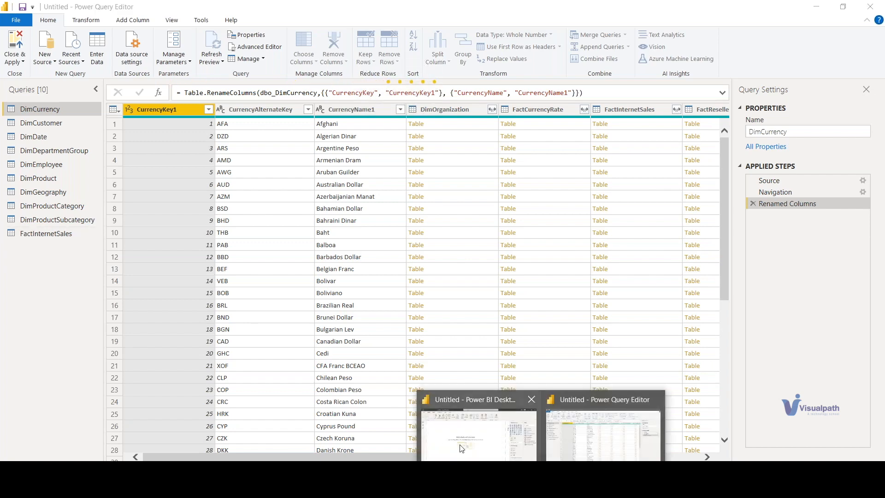
left_click(613, 423)
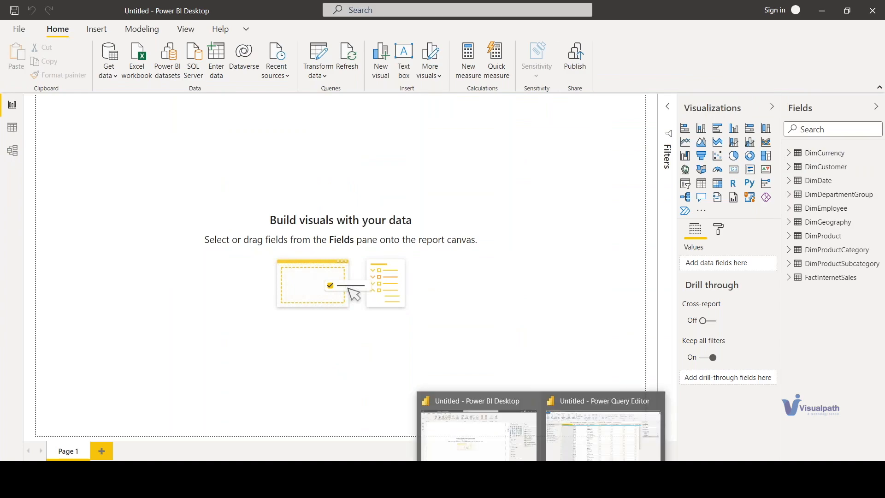
left_click(606, 438)
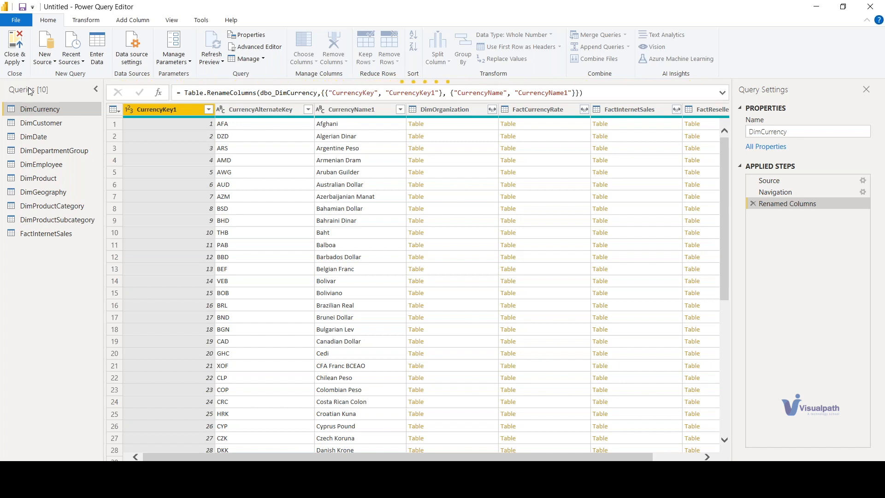
Step: Show the DimCustomer query and view the full list of new source connectors without connecting to any
left_click(63, 124)
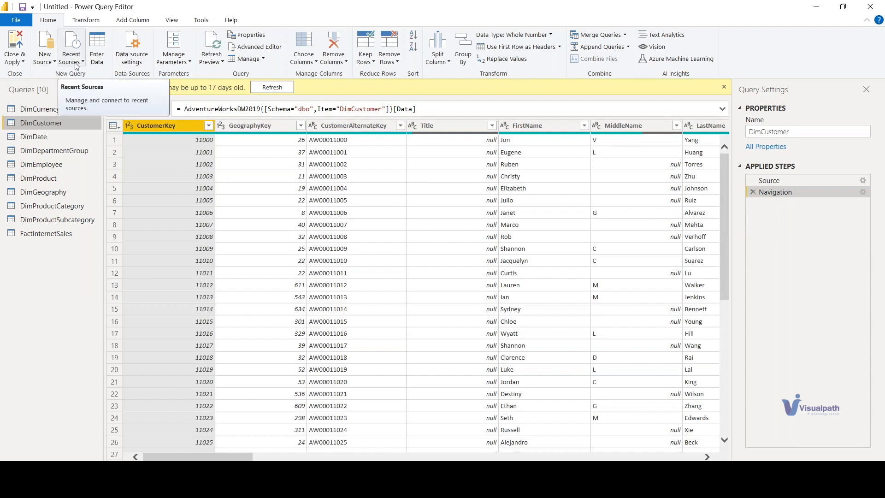
left_click(49, 61)
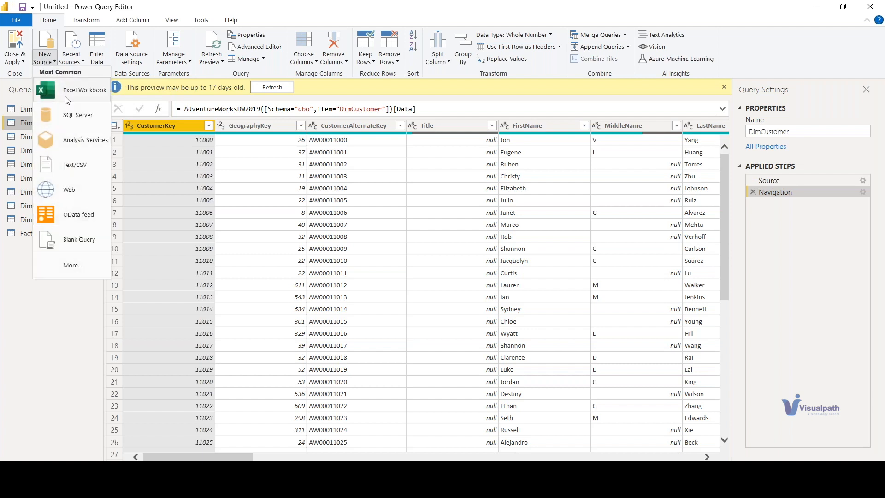
left_click(60, 266)
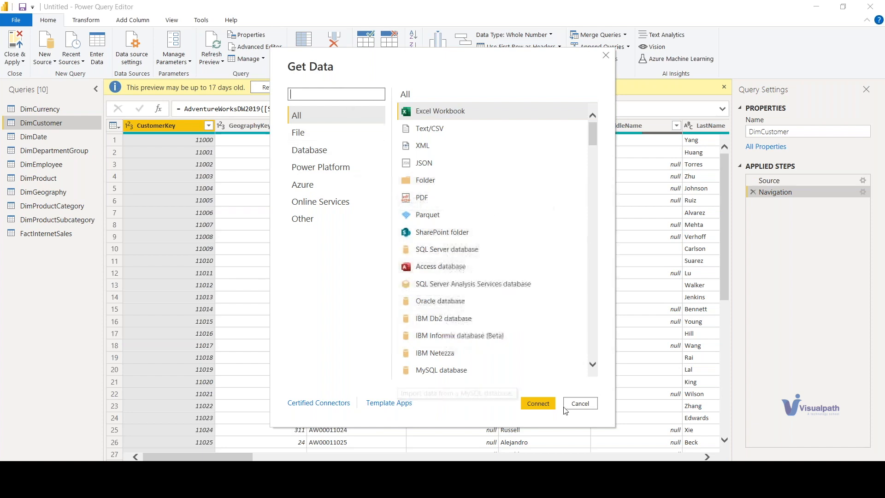
left_click(581, 404)
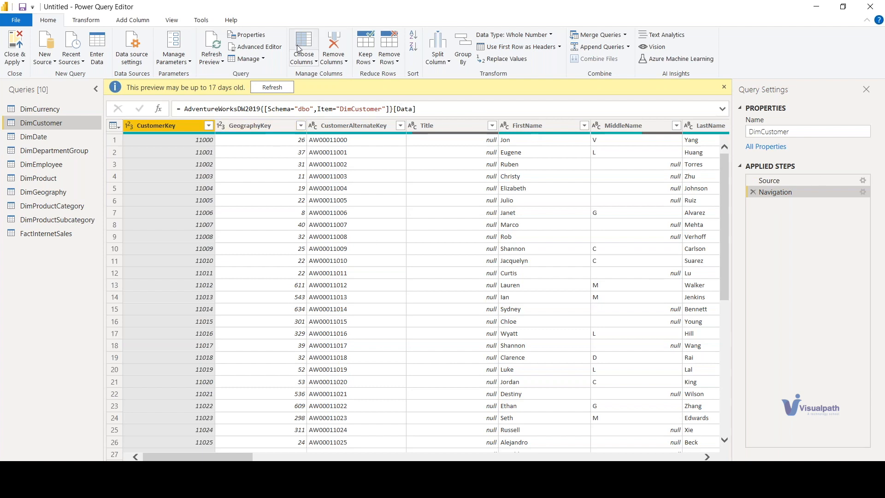
Step: Review the recently used data sources and compare them with the most common new source types
left_click(81, 66)
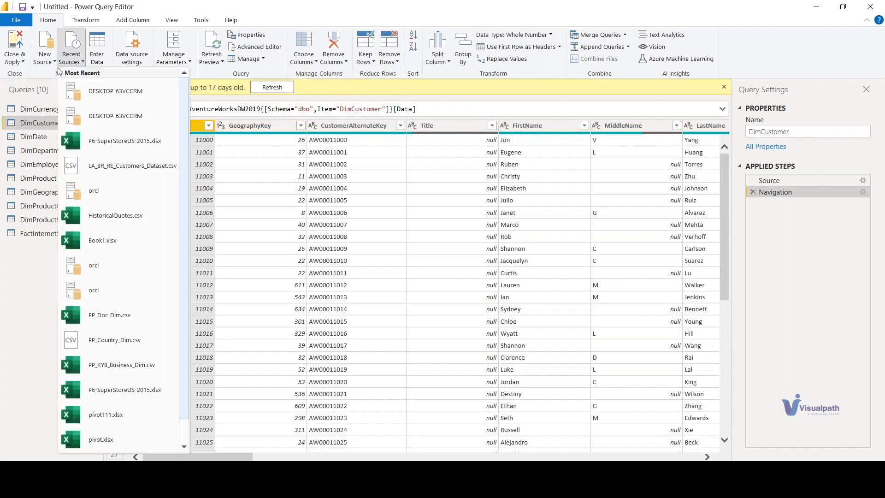
scroll(120, 218, "down", 1)
scroll(106, 276, "up", 1)
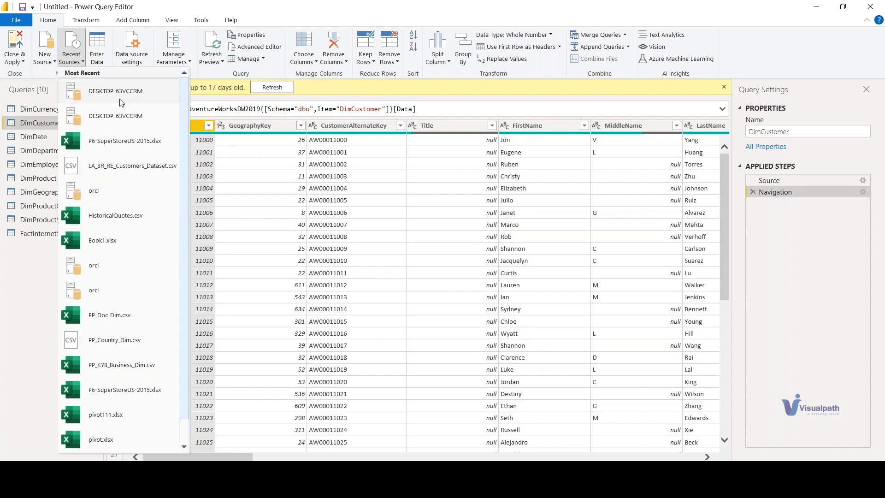
left_click(48, 63)
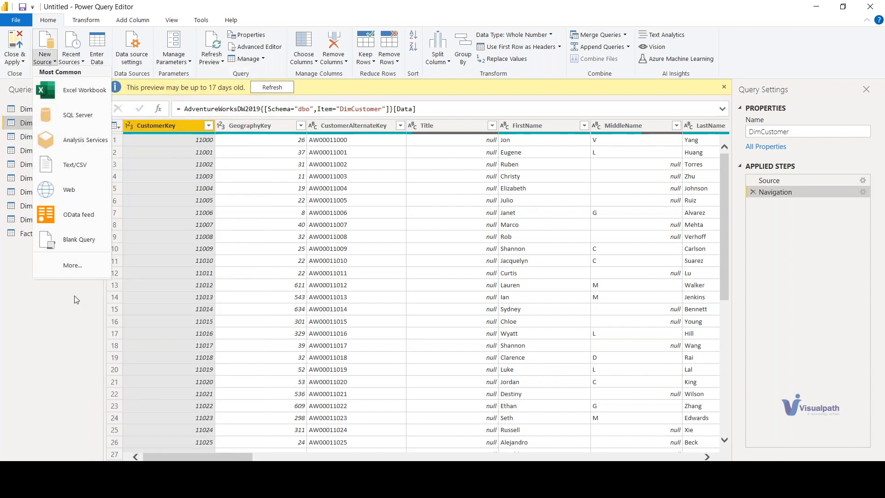
left_click(32, 371)
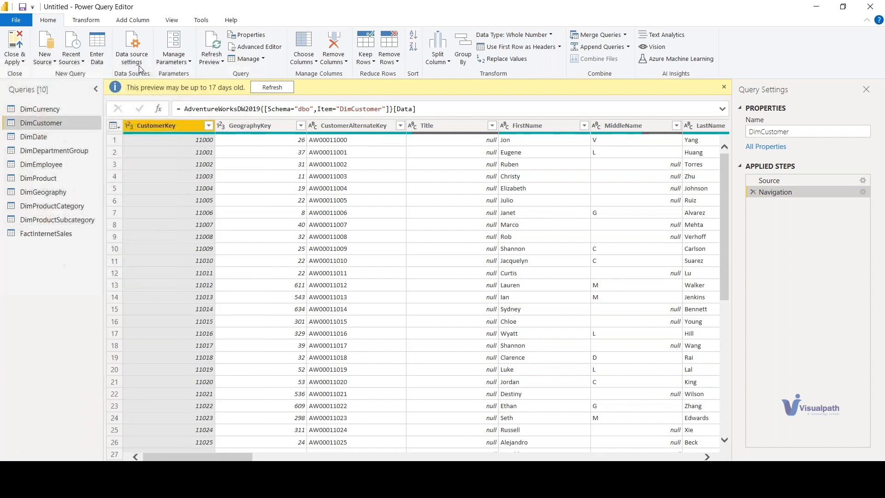
Step: From the most recent DESKTOP-63VCCRM source, load the AdventureWorksDW2019 table DimOrganization as a new query
left_click(82, 62)
left_click(107, 90)
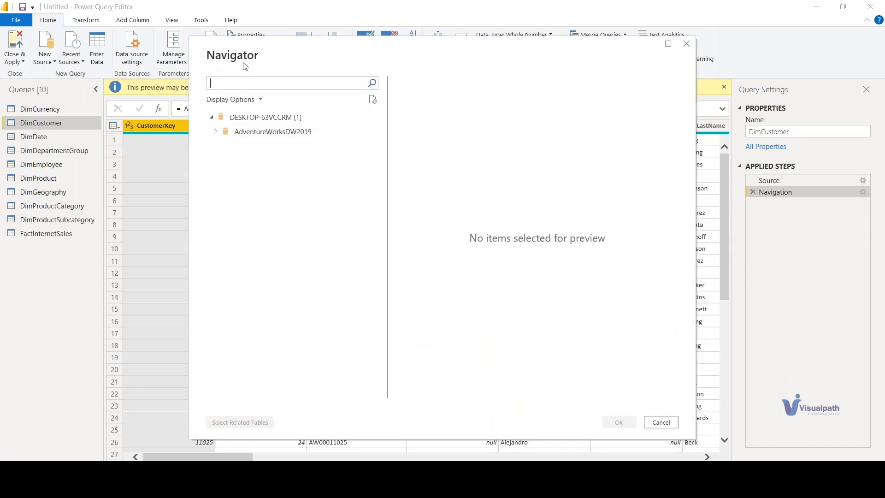
left_click(216, 132)
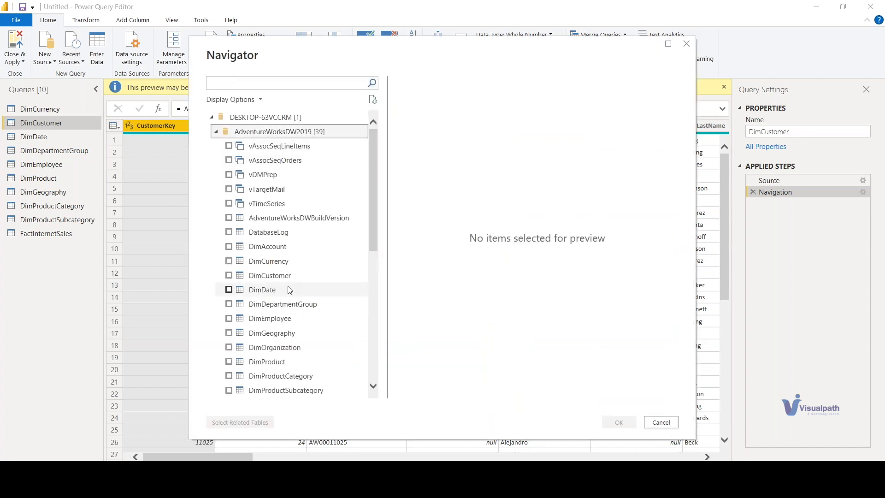
scroll(286, 323, "down", 5)
scroll(285, 353, "up", 5)
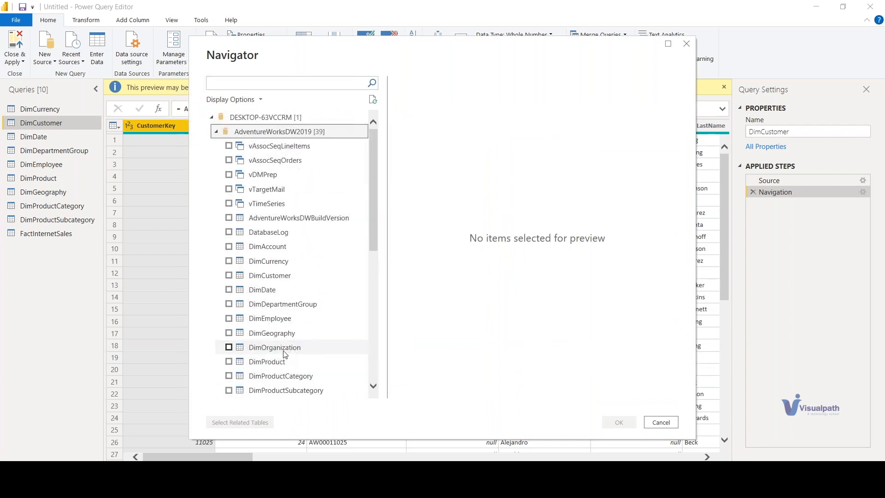
scroll(285, 353, "down", 5)
scroll(316, 288, "up", 3)
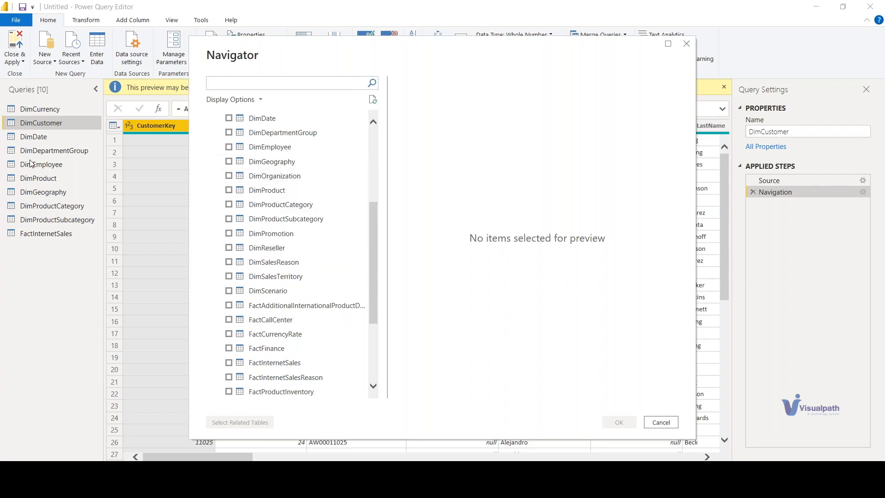
left_click(228, 176)
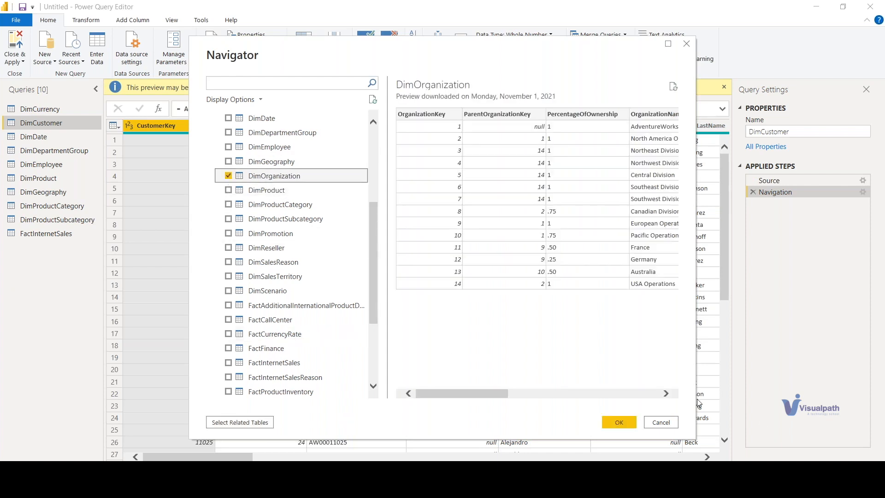
left_click(618, 422)
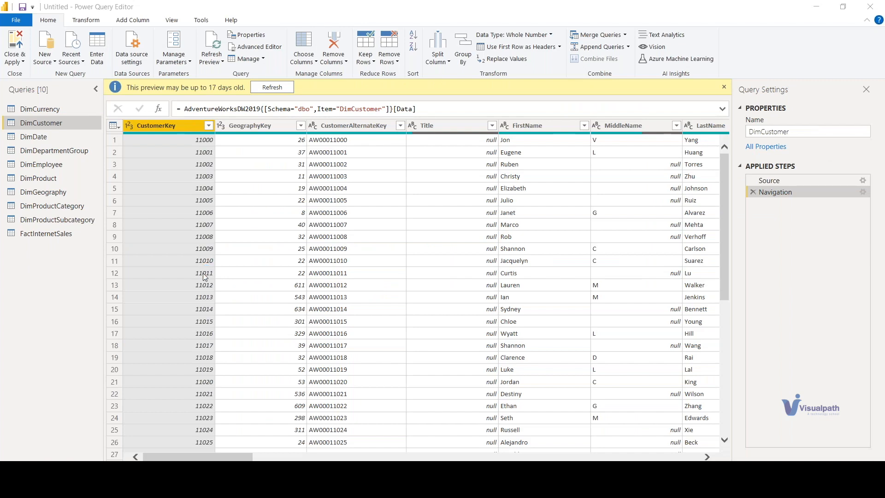
left_click(520, 302)
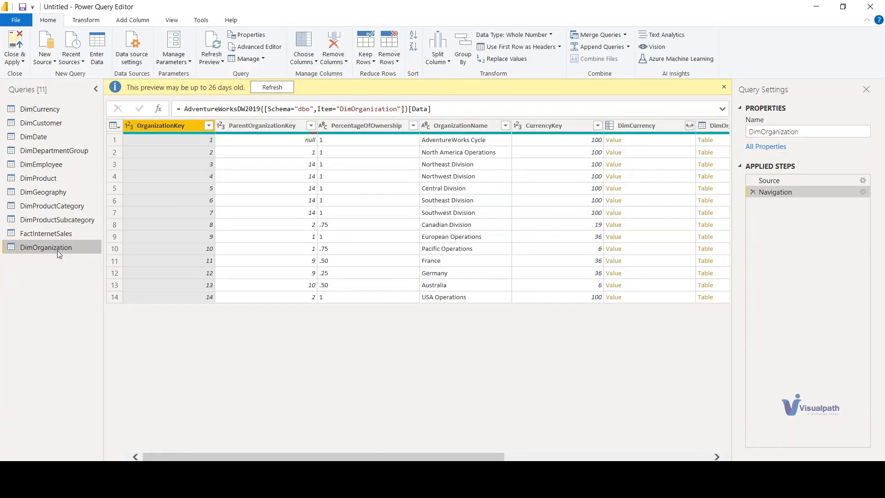
Step: Start a manually entered table with a first column named SNO and fill its rows with 1, 2, 3, 4 and 5
left_click(59, 125)
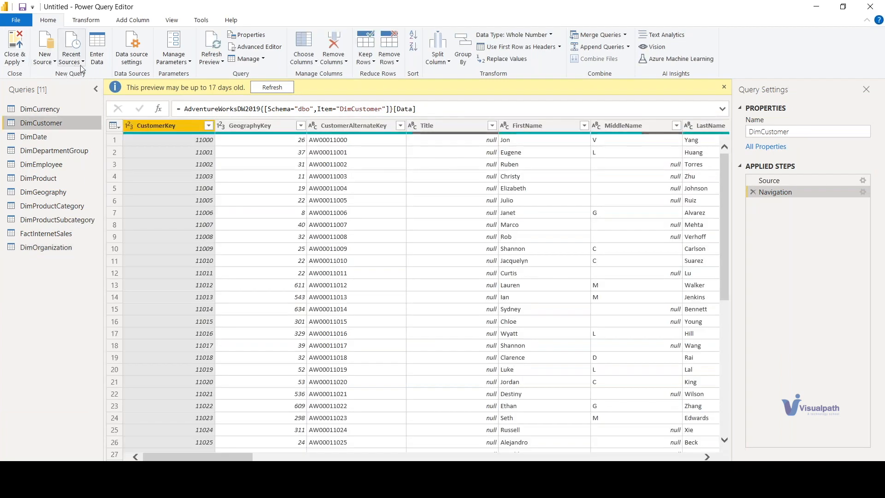
left_click(106, 52)
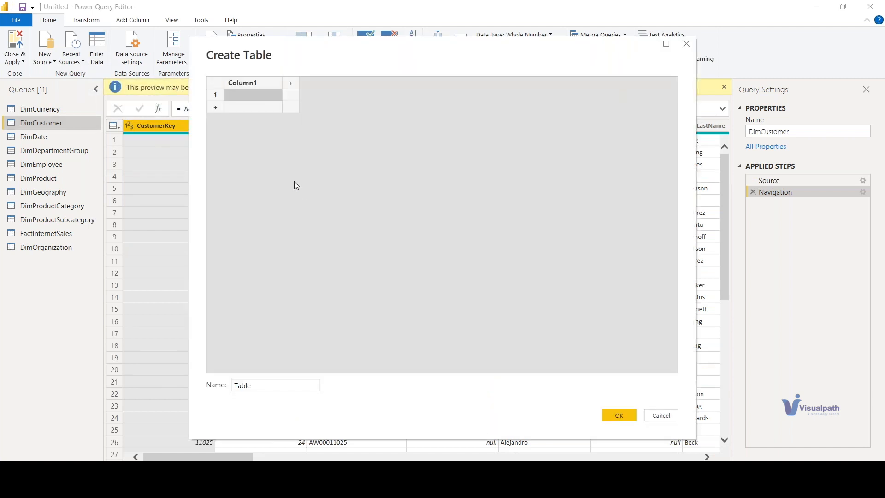
double_click(268, 87)
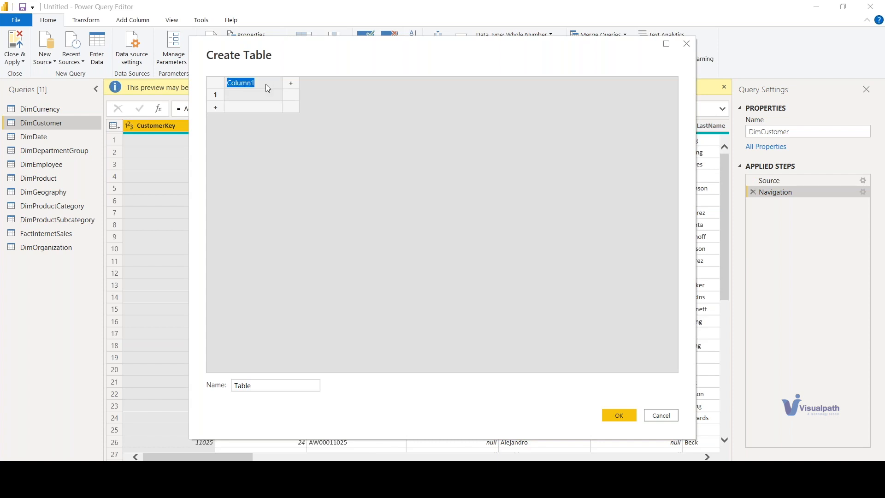
type("SNO")
left_click(242, 97)
type("1")
key("Return")
type("2")
key("Return")
type("3")
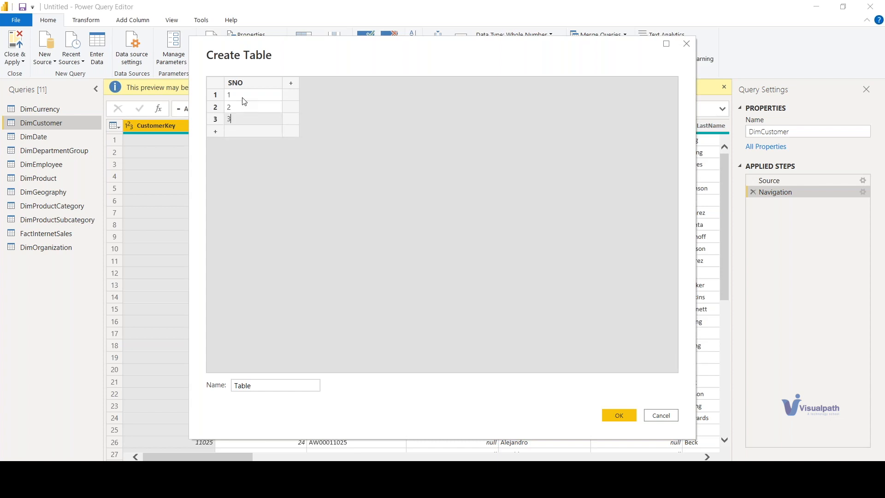
key("Return")
type("4")
key("Return")
type("5")
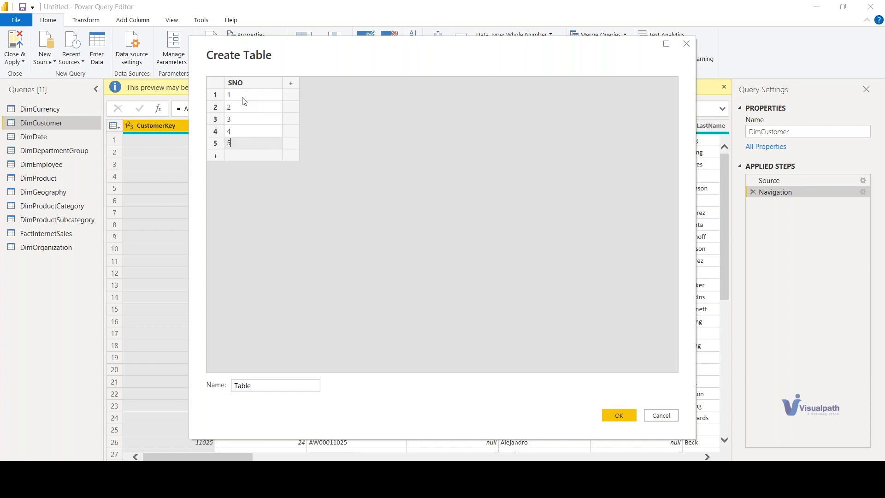
Step: Add a second column named Cats and fill its first three rows with Prod, QA and Dev
left_click(293, 85)
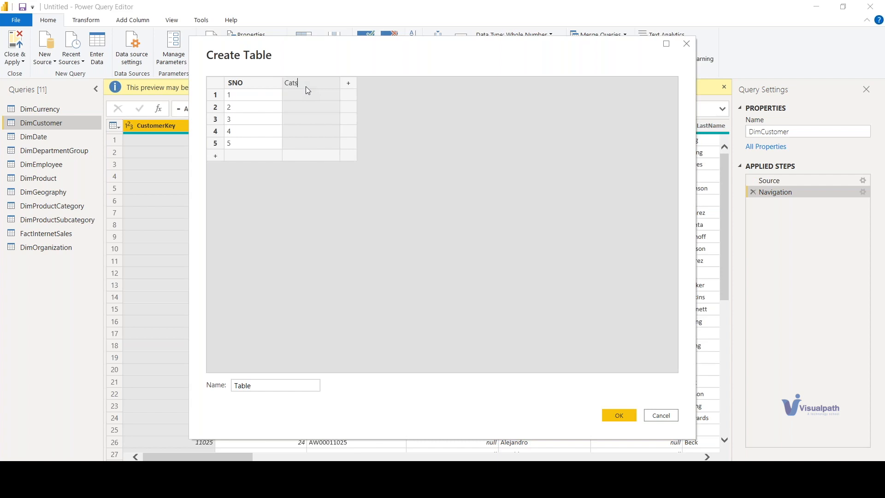
key("Return")
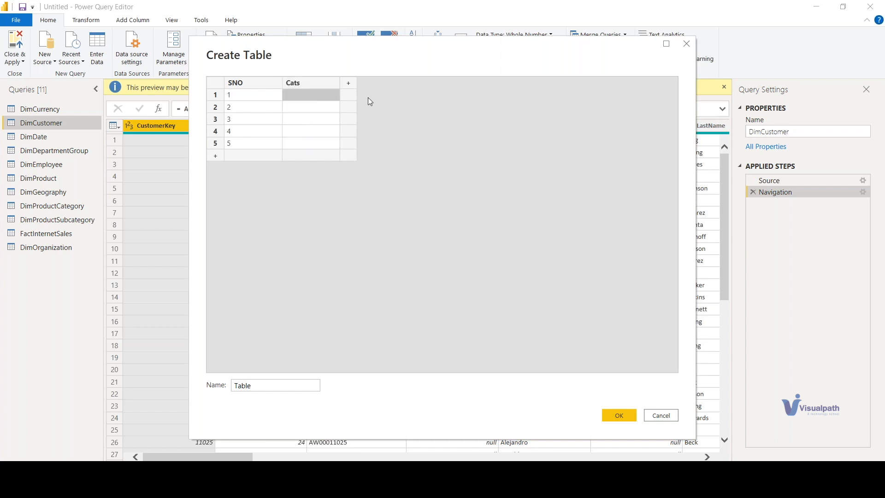
left_click(326, 96)
key("Return")
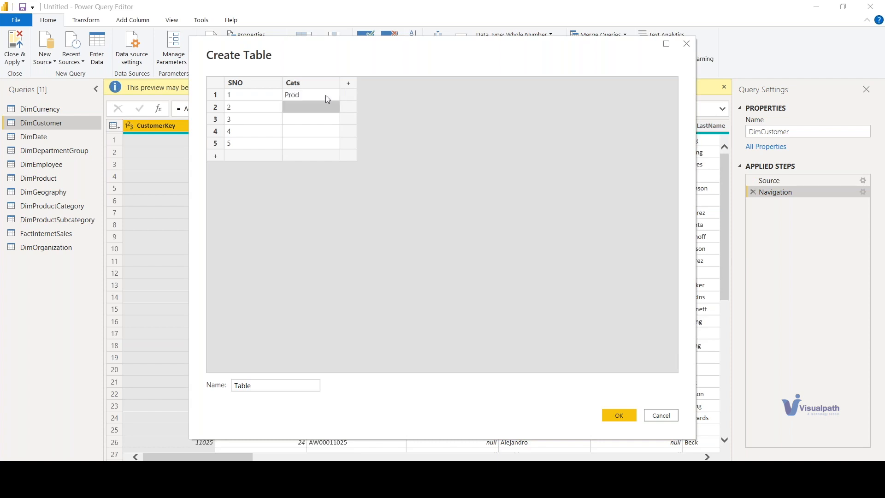
type("QA")
key("Return")
type("Dev")
key("Return")
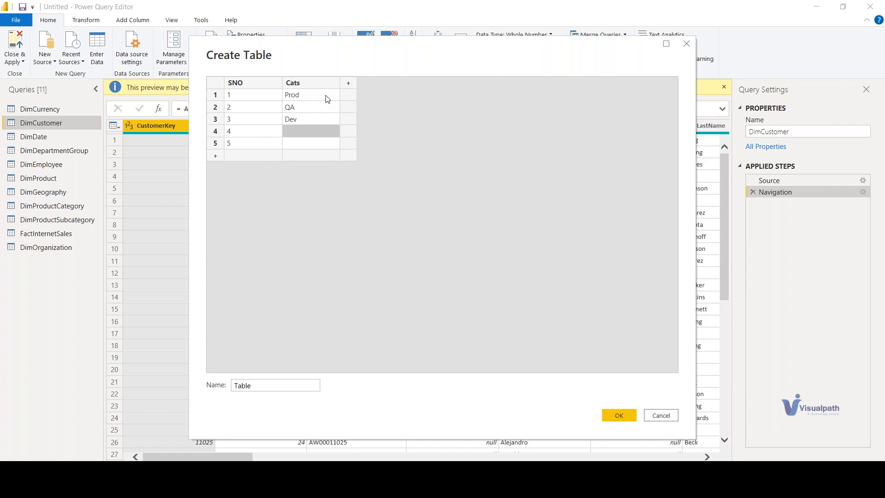
Step: Enter Admin and User in rows 4 and 5 of Cats, and create the table under the name Privacy
type("Admin")
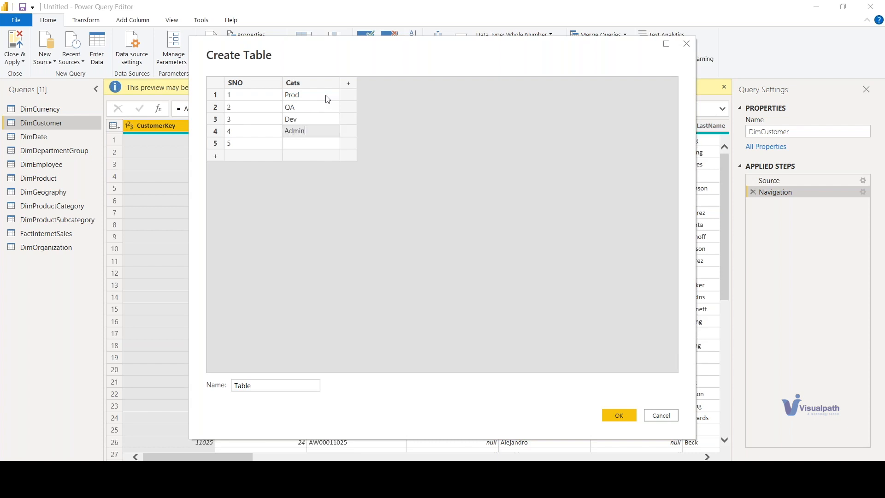
key("Return")
type("Use")
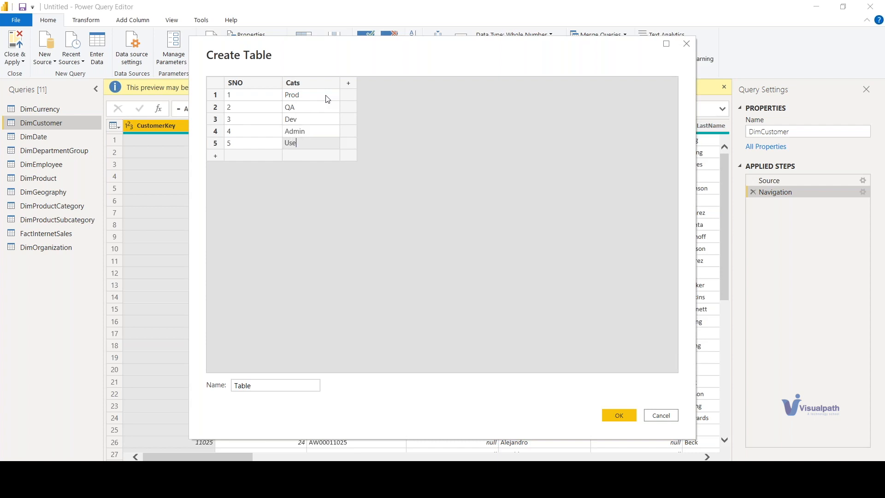
type("r")
left_click_drag(251, 385, 216, 386)
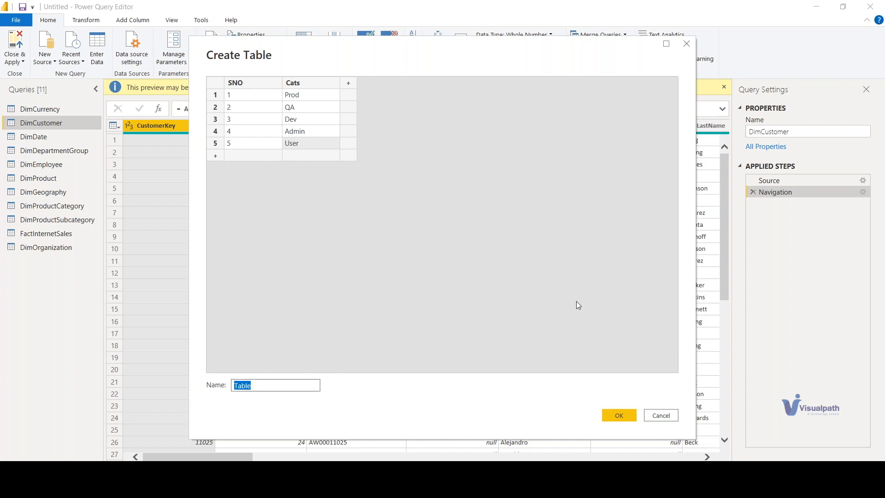
type("Pr")
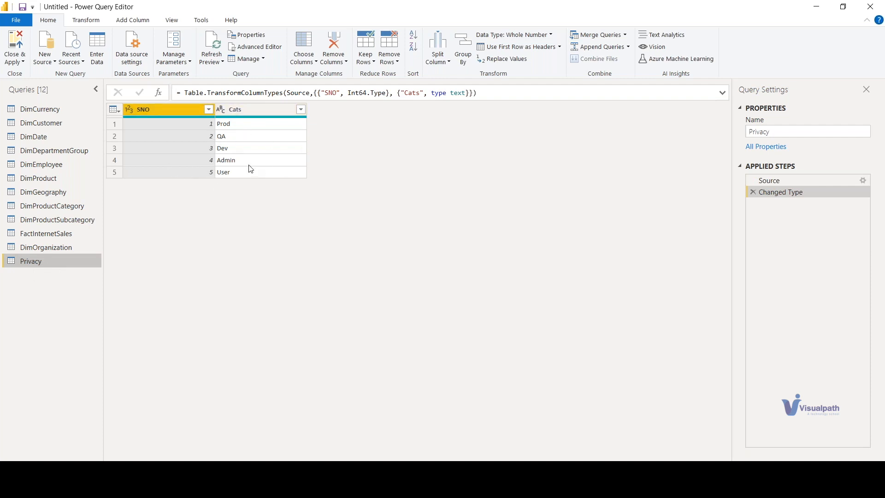
Step: Show the DimCustomer query, refresh its preview and cancel the running refresh
left_click(54, 122)
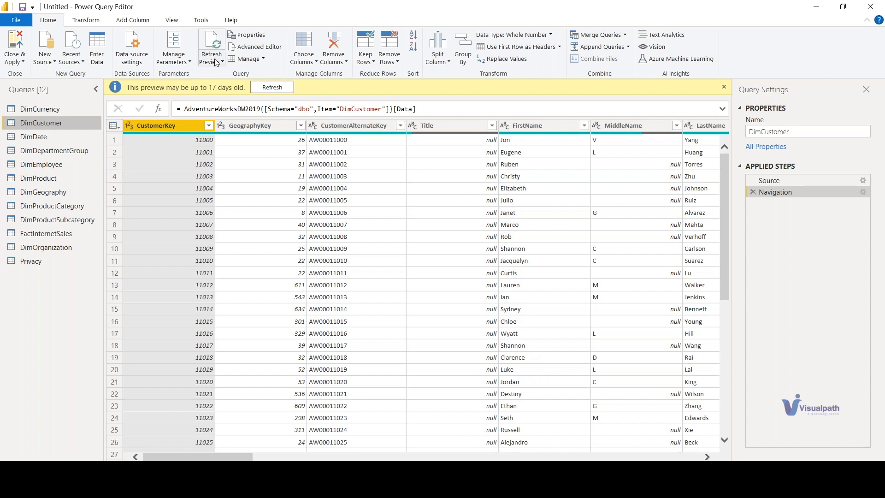
left_click(213, 39)
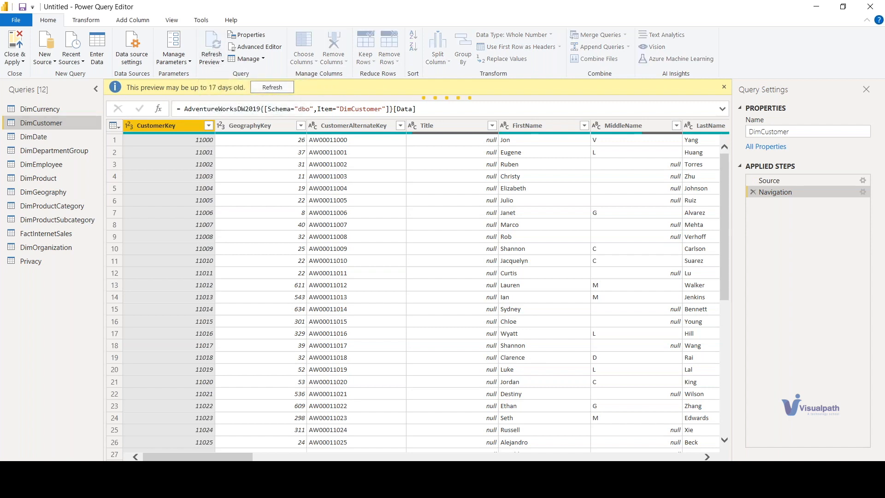
left_click(220, 63)
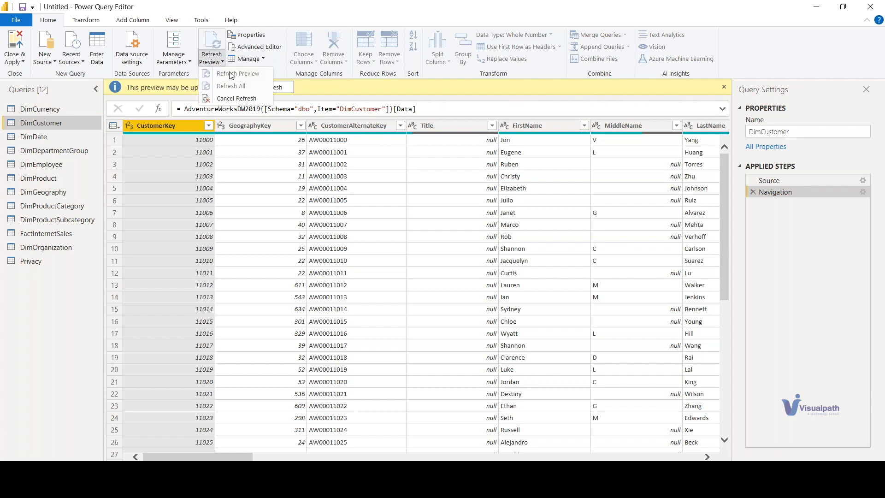
left_click(223, 99)
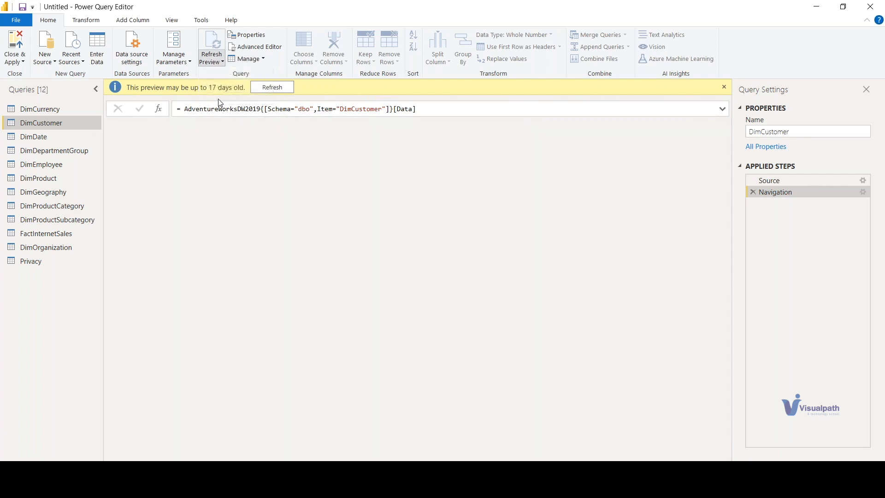
Step: Review the refresh options, restart the preview refresh for DimCustomer and switch to the DimDate query
left_click(208, 64)
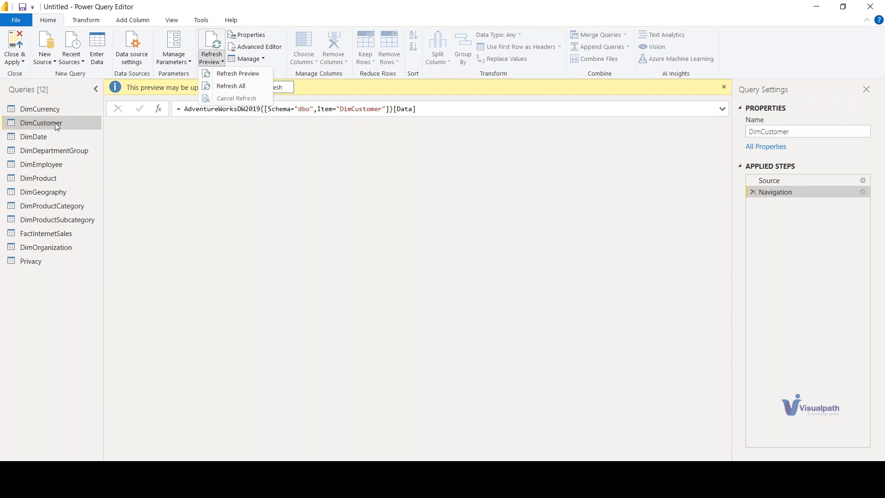
left_click(220, 37)
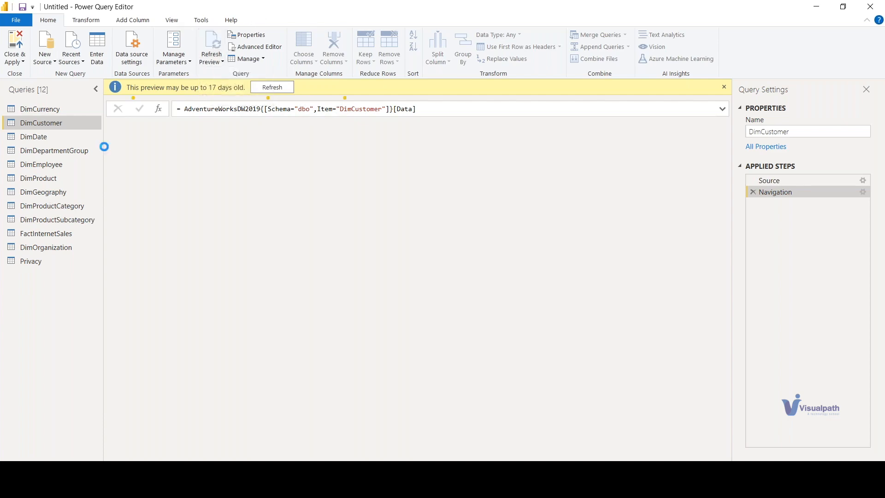
left_click(76, 136)
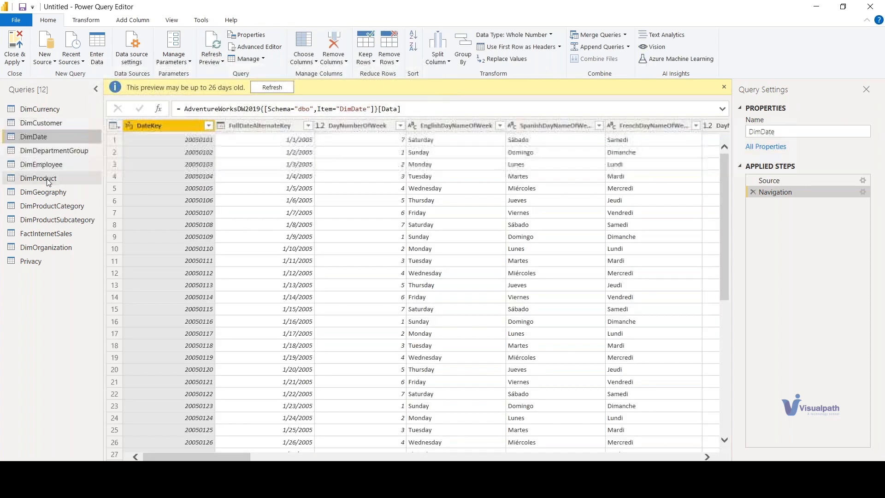
Step: Show the DimProduct query and review its query properties without changing anything
left_click(46, 179)
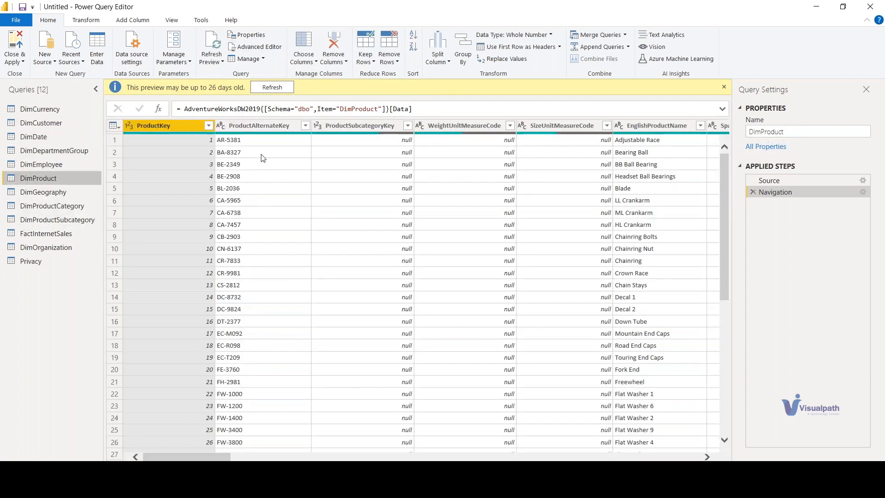
left_click(246, 35)
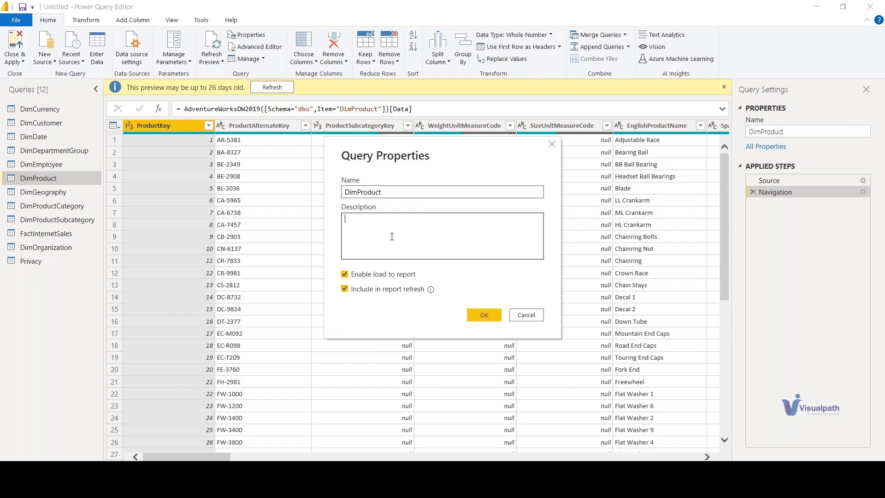
left_click(346, 215)
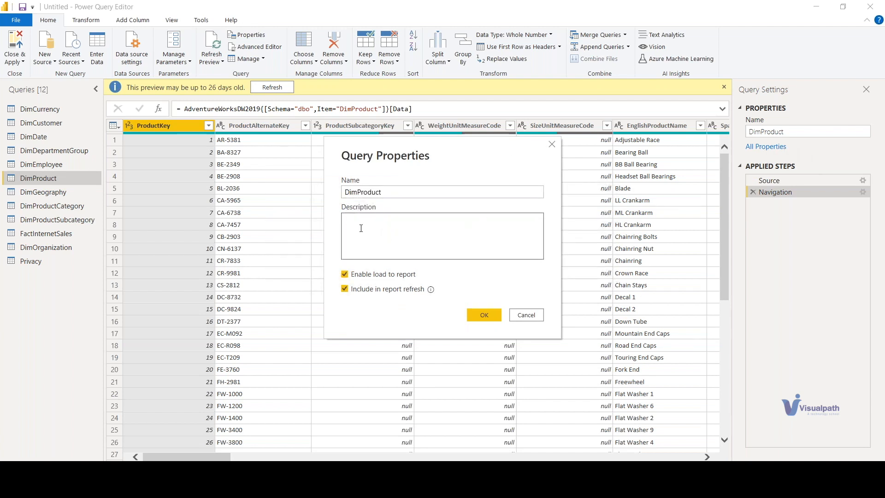
left_click(526, 319)
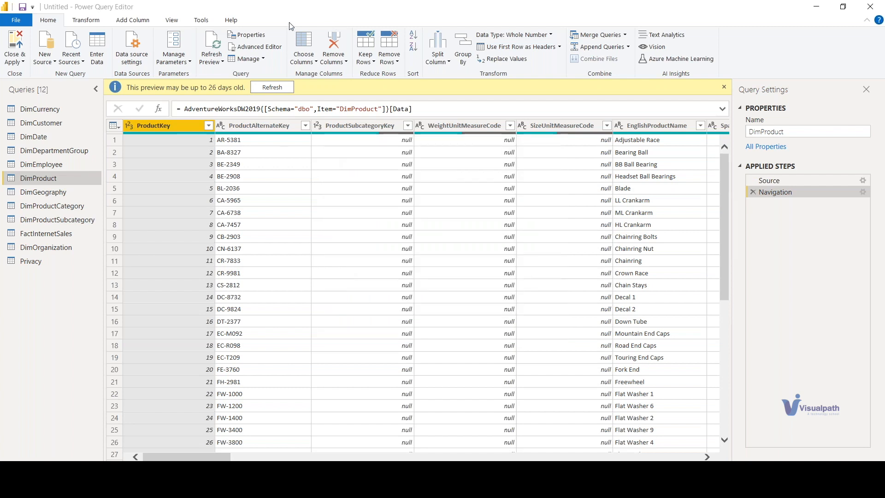
Step: Open DimProduct's M code in the Advanced Editor and examine its Source and AdventureWorksDW2019 lines
left_click(255, 47)
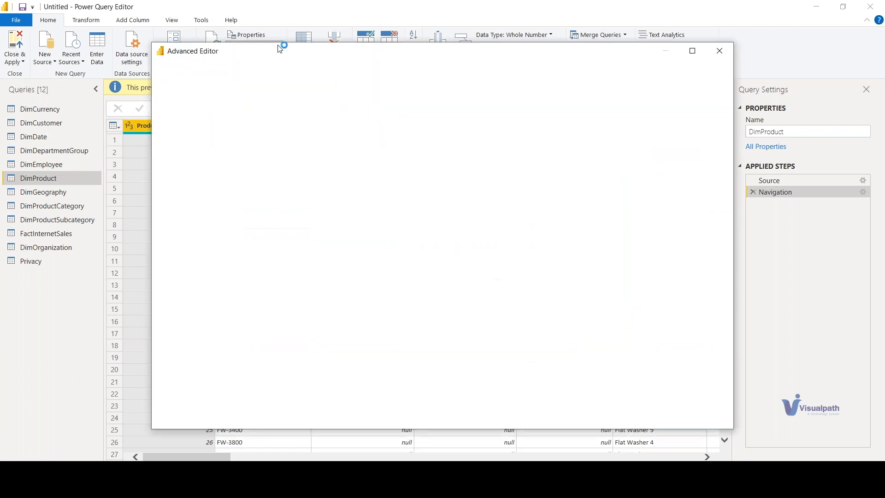
left_click_drag(382, 55, 372, 183)
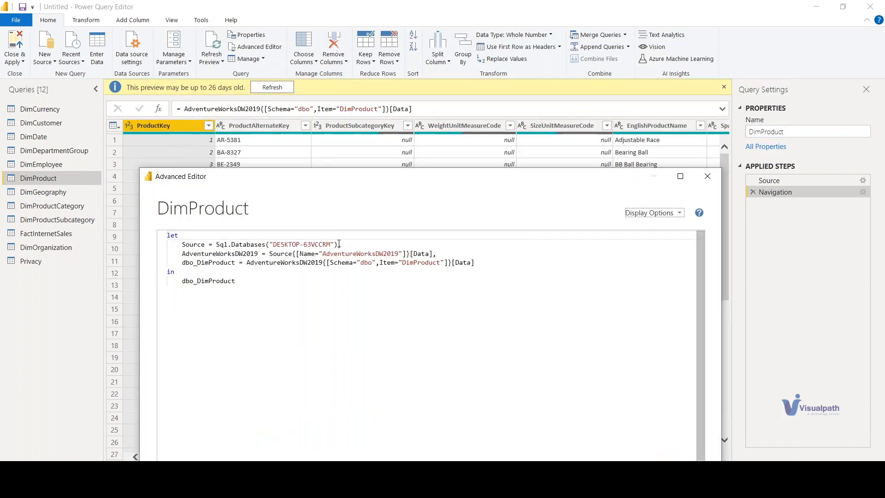
left_click_drag(341, 244, 210, 250)
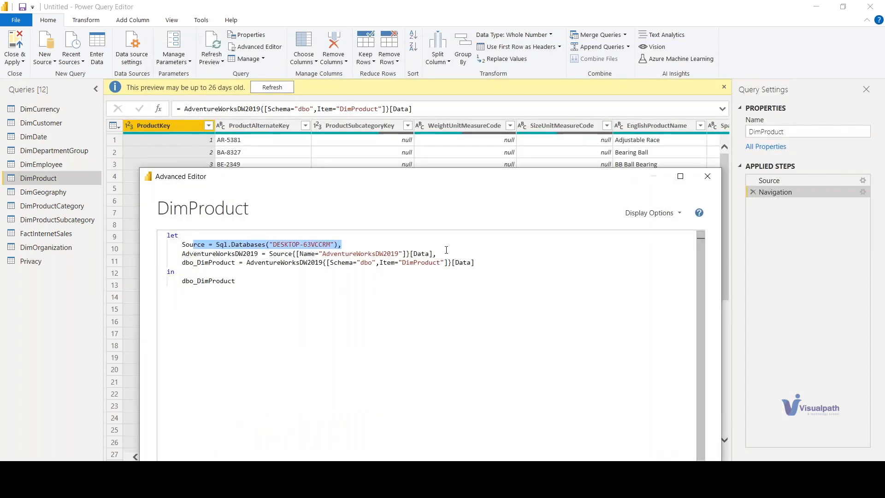
left_click_drag(441, 254, 175, 236)
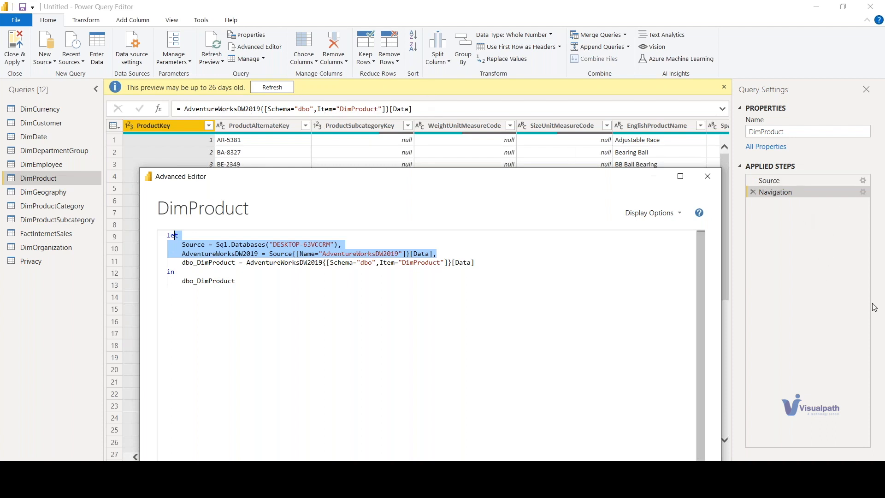
left_click(518, 185)
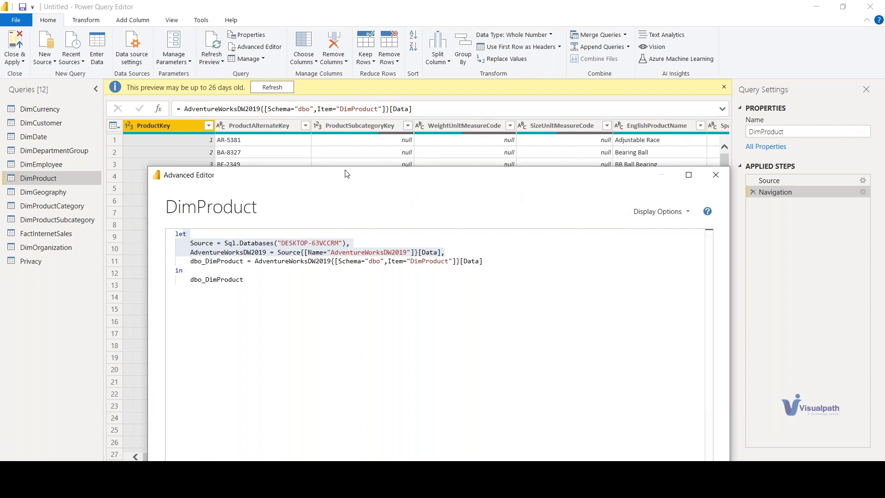
left_click_drag(347, 172, 393, 67)
left_click(300, 184)
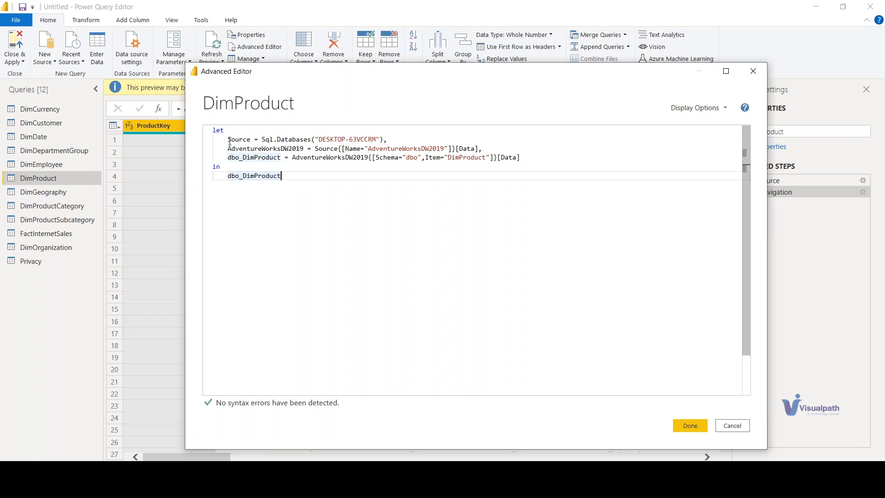
Step: Examine the Source, AdventureWorksDW2019 and dbo_DimProduct code lines one by one, and leave the Advanced Editor with the code unedited
left_click_drag(228, 140, 387, 139)
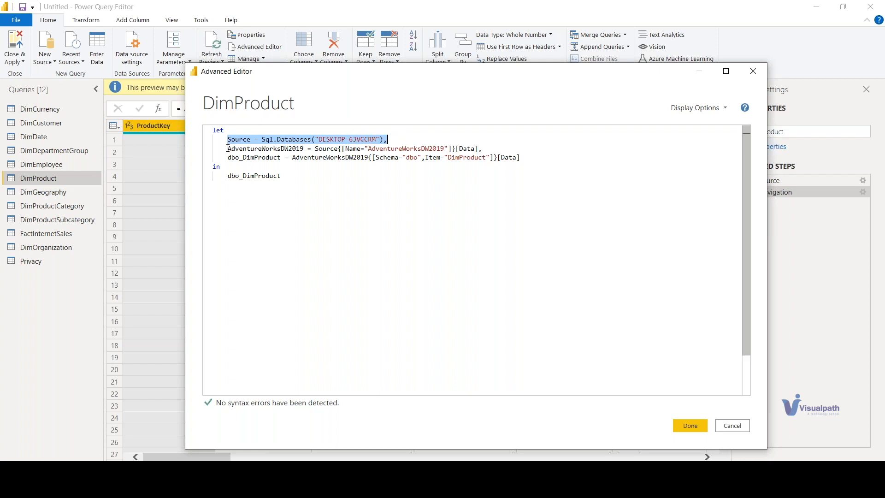
left_click_drag(227, 148, 486, 150)
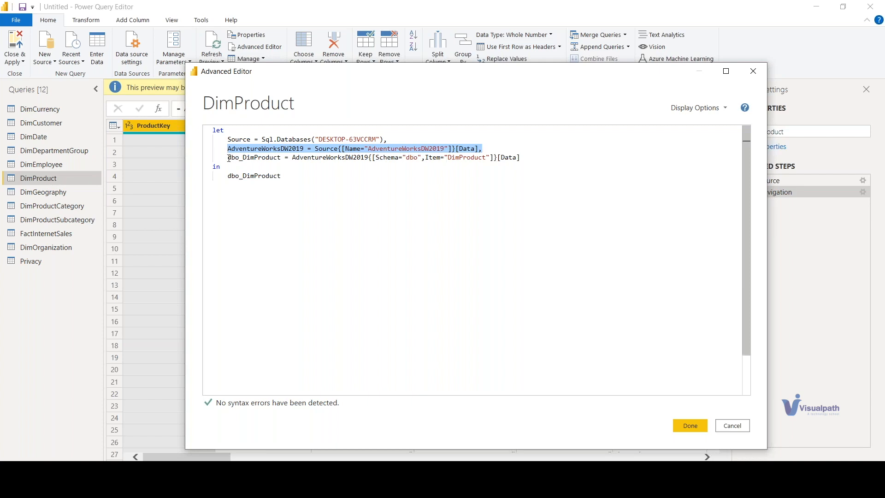
left_click_drag(229, 158, 529, 163)
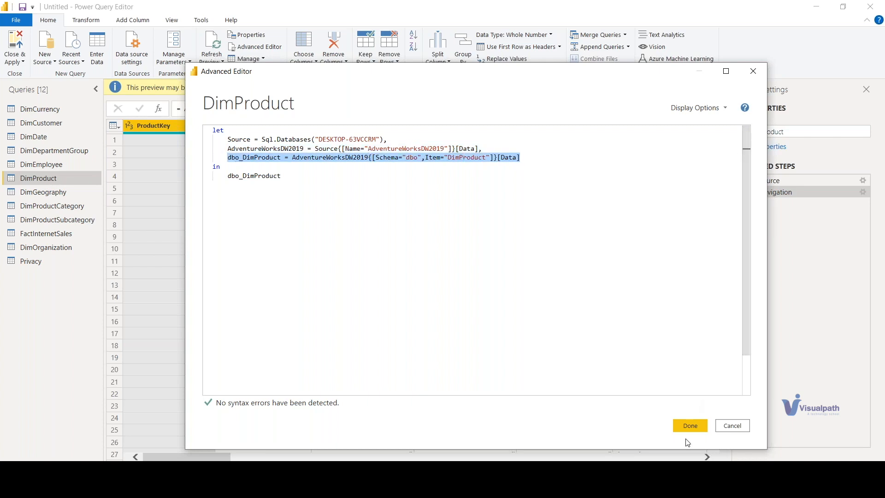
left_click(689, 423)
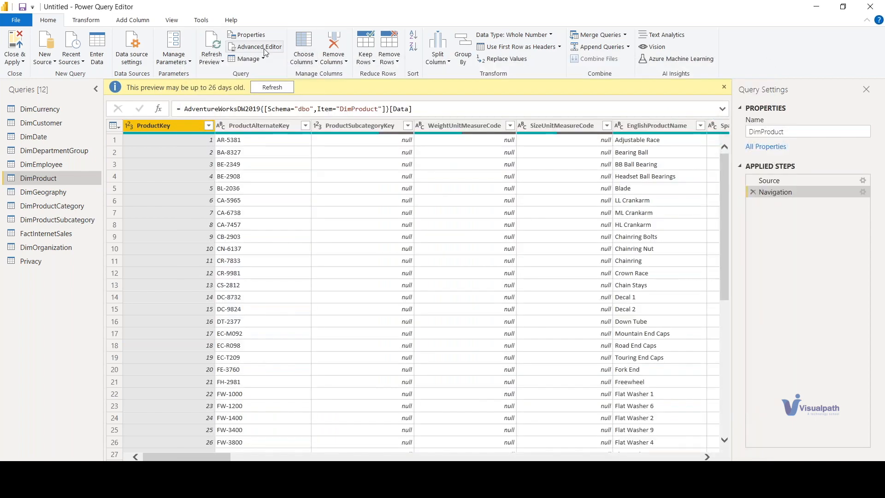
left_click(258, 47)
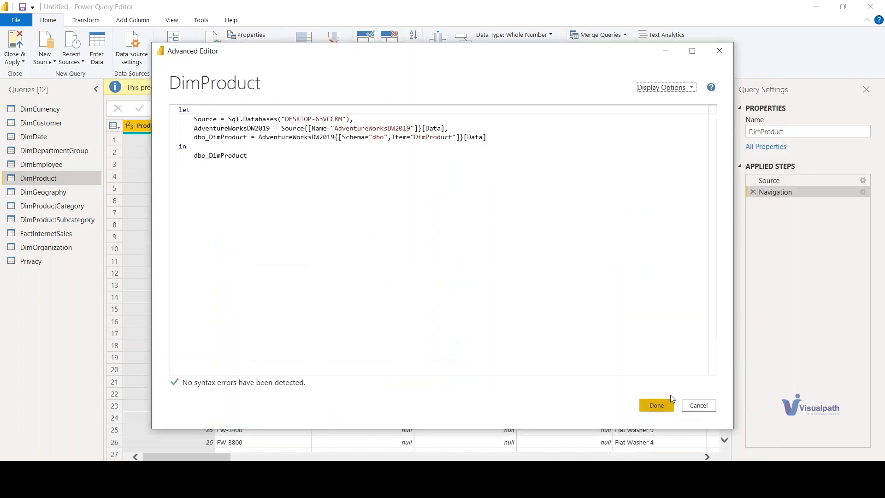
left_click(668, 405)
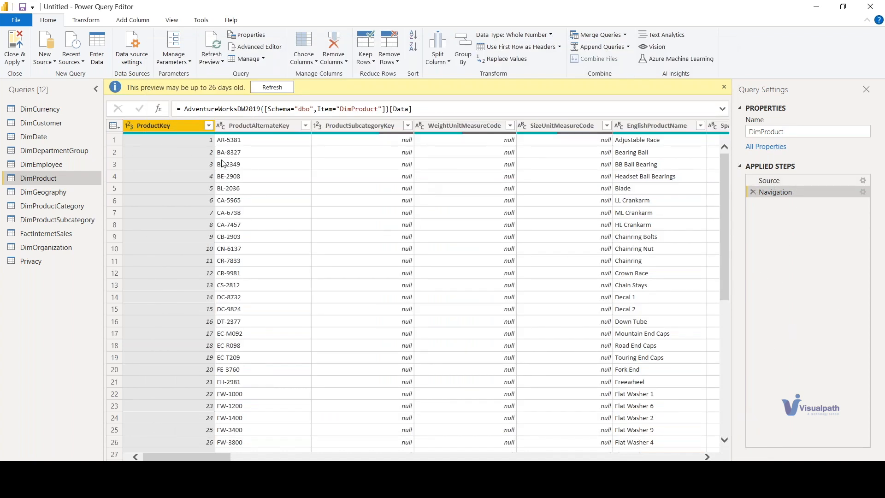
Step: Delete the DimProduct query from the query list and confirm its removal
left_click(253, 60)
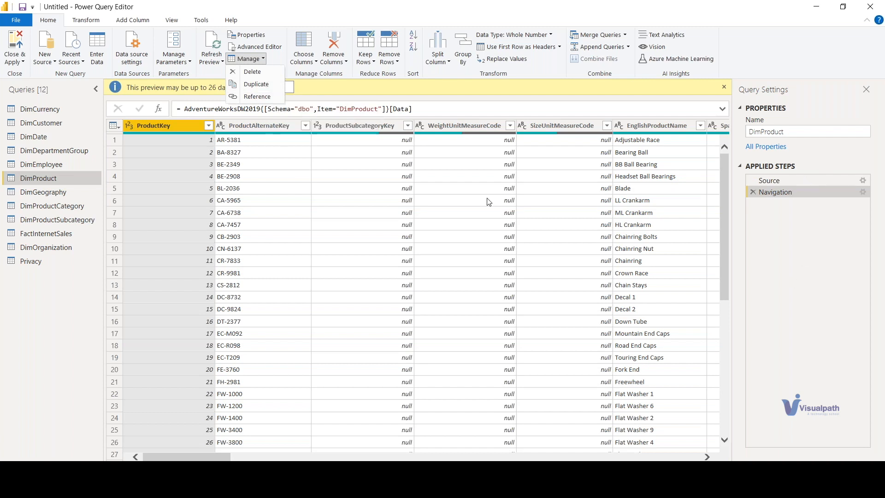
left_click(349, 97)
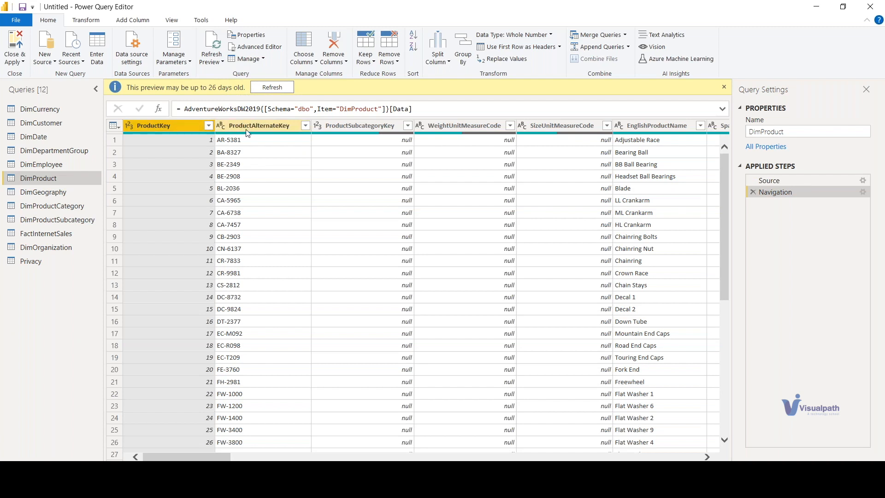
left_click(232, 129)
left_click(176, 123)
left_click(256, 61)
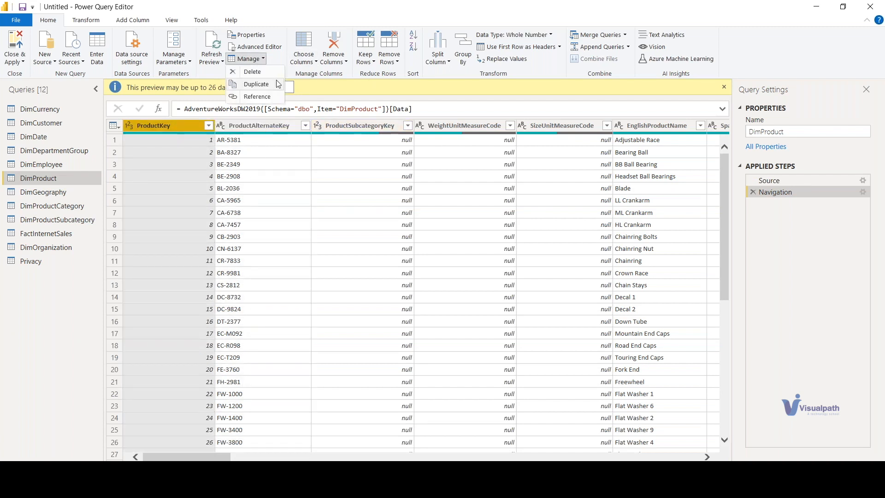
key("Escape")
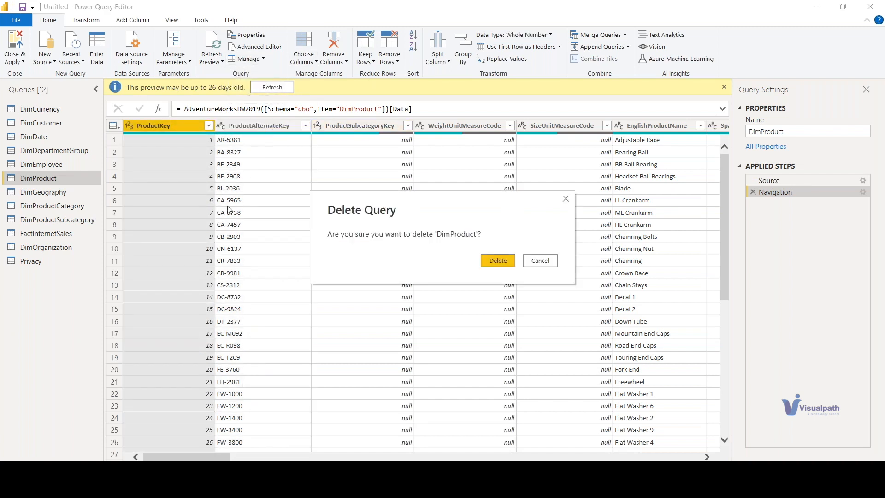
left_click(500, 263)
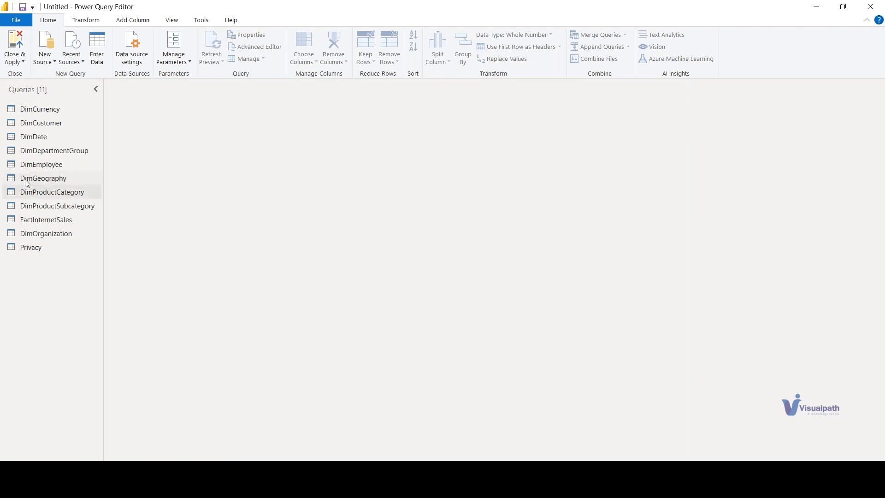
Step: Bring DimProduct back from AdventureWorksDW2019 through the recent SQL Server source in Import mode, and dismiss the preview age notice
left_click(73, 59)
left_click(129, 116)
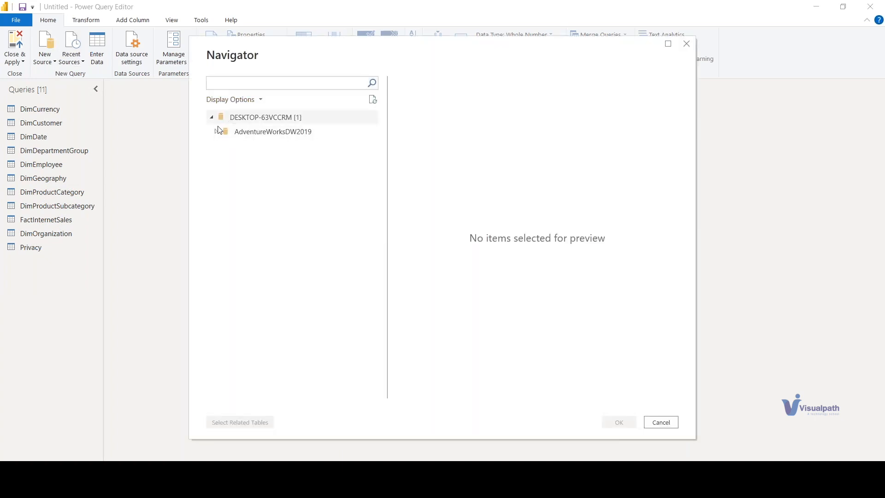
left_click(217, 131)
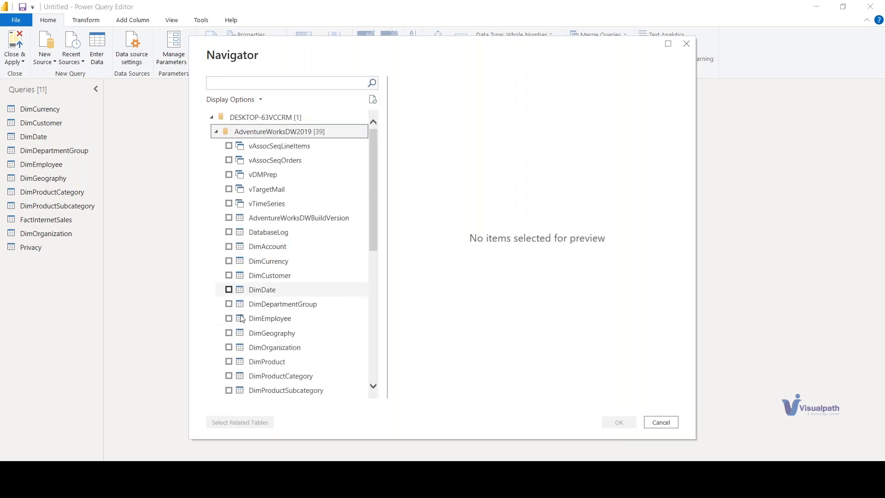
left_click(238, 362)
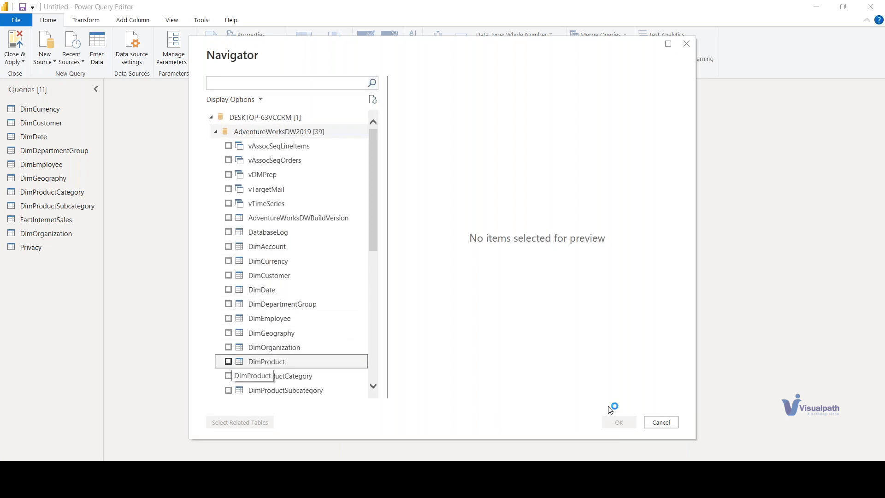
left_click(616, 422)
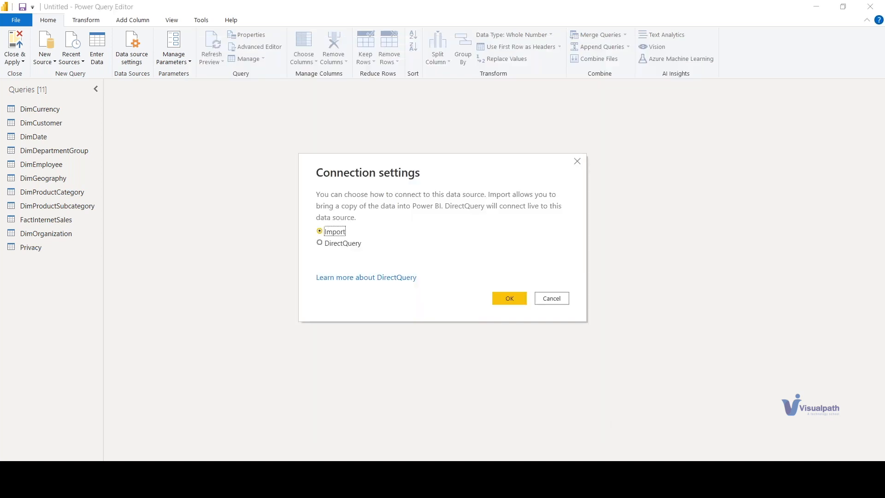
left_click(507, 298)
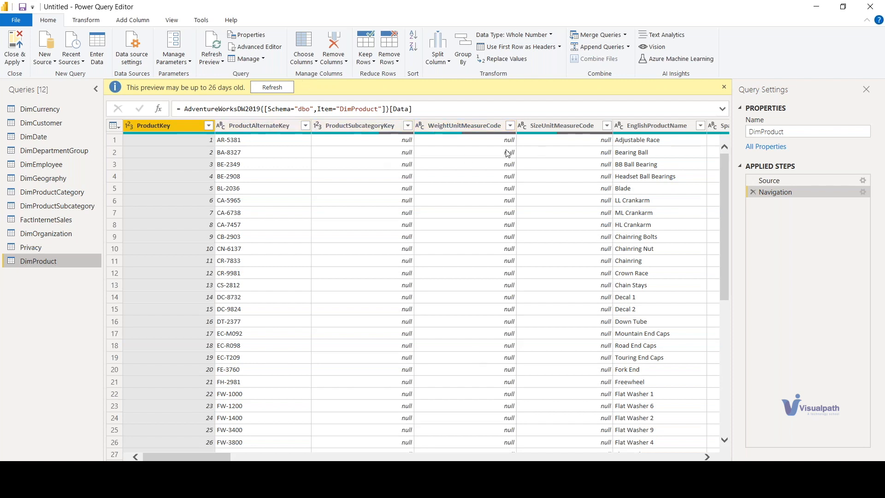
left_click(723, 88)
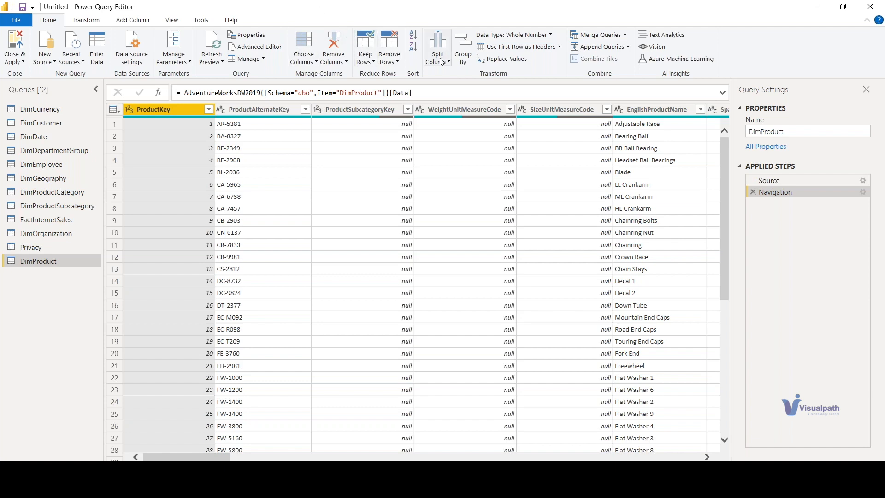
Step: Show the DimCustomer query, review its full column list in Choose Columns and leave without changing the selection
left_click(40, 123)
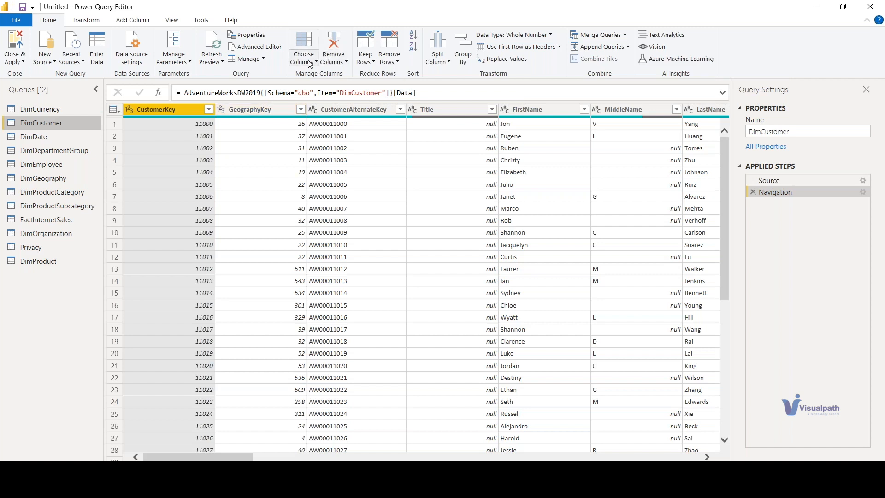
left_click(314, 62)
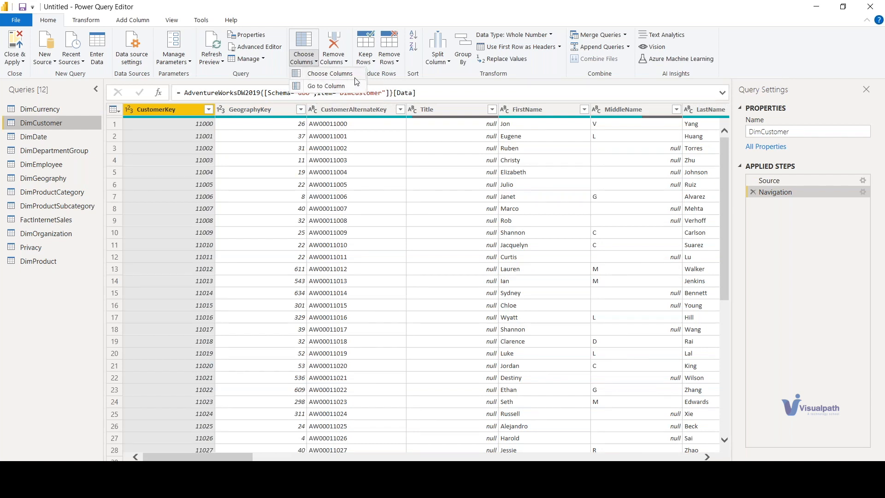
left_click(330, 74)
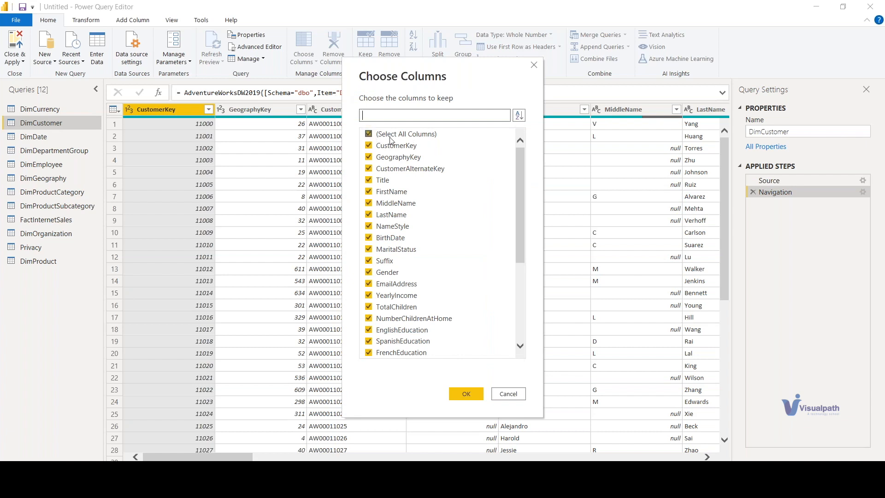
left_click_drag(519, 152, 519, 263)
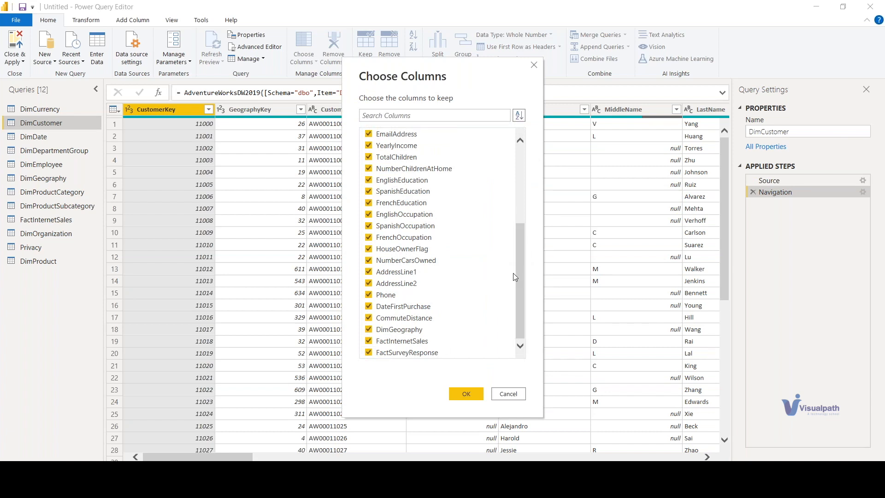
left_click_drag(521, 272, 520, 195)
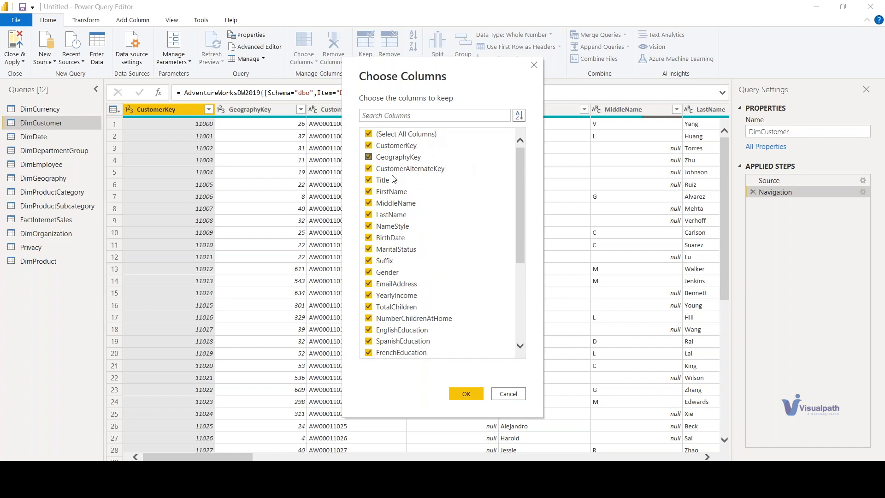
scroll(443, 194, "down", 5)
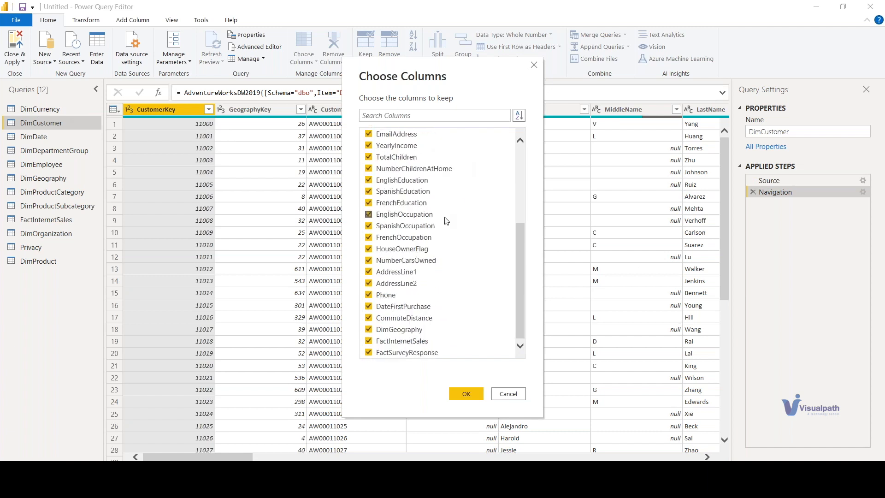
left_click(509, 394)
left_click_drag(190, 458, 97, 450)
Step: Reopen Choose Columns for DimCustomer, search the columns for "st", clear the search and look through the whole list
left_click(305, 59)
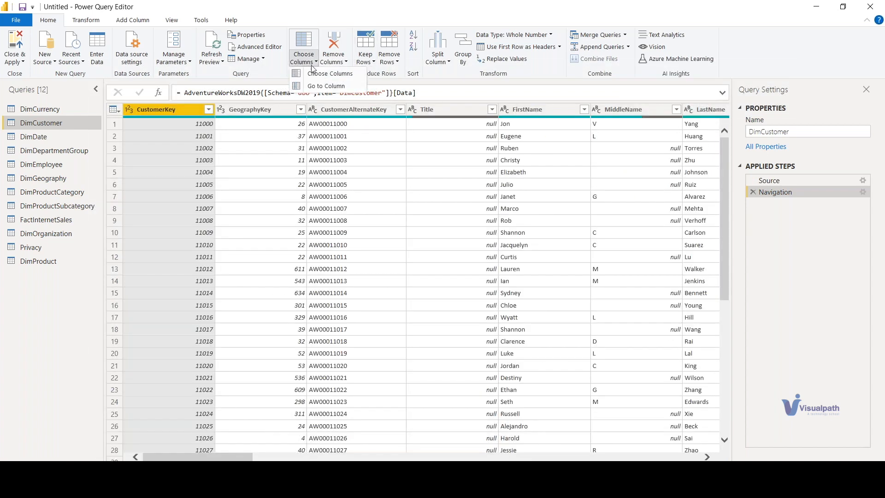
left_click(320, 74)
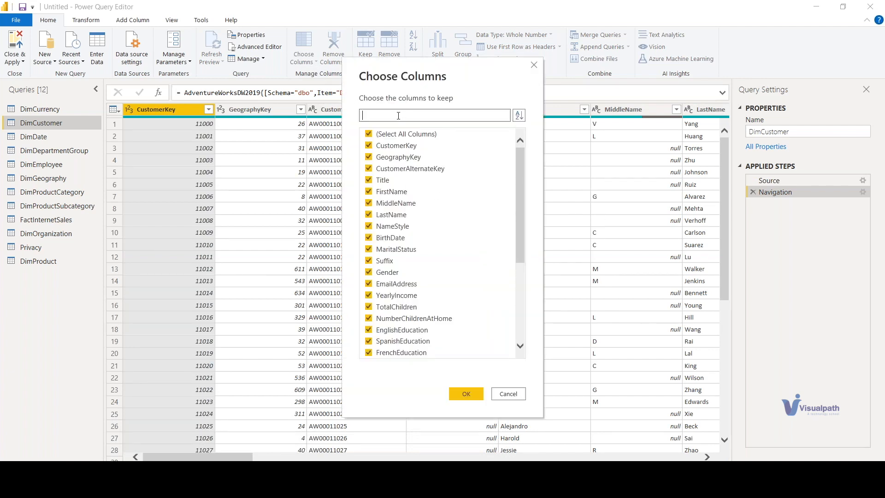
type("st")
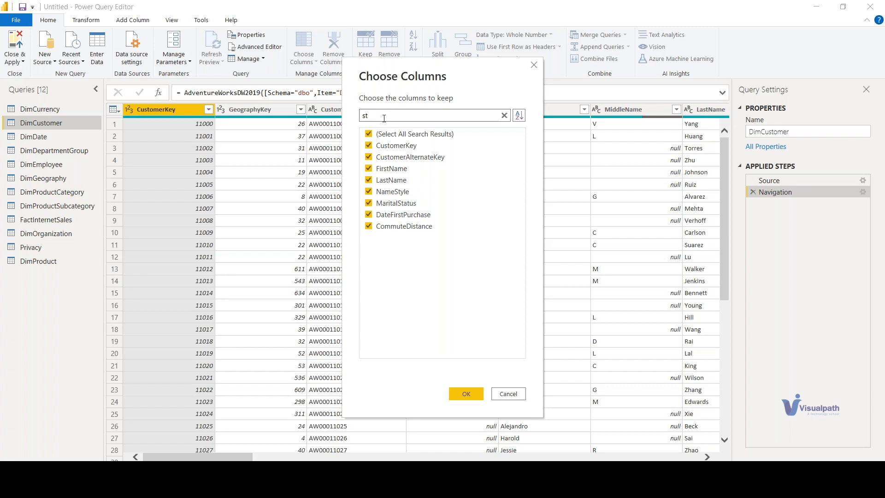
key("BackSpace")
key("BackSpace")
scroll(461, 238, "down", 4)
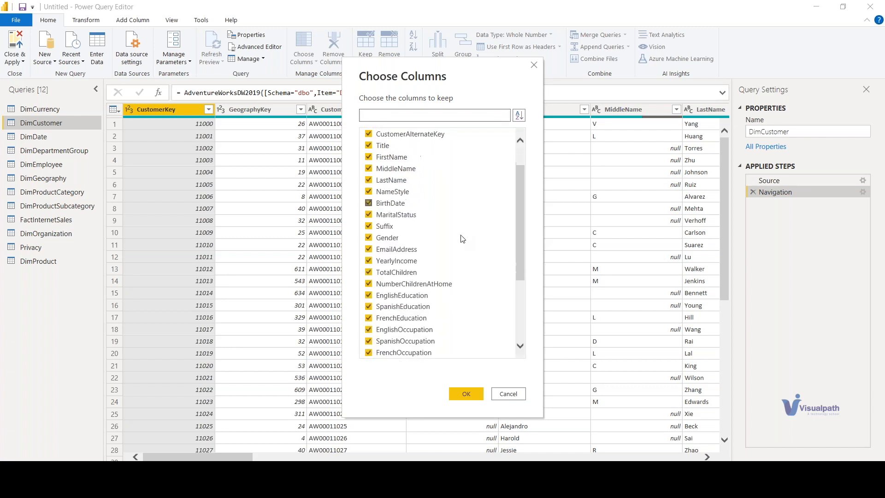
scroll(458, 231, "up", 4)
scroll(468, 217, "down", 4)
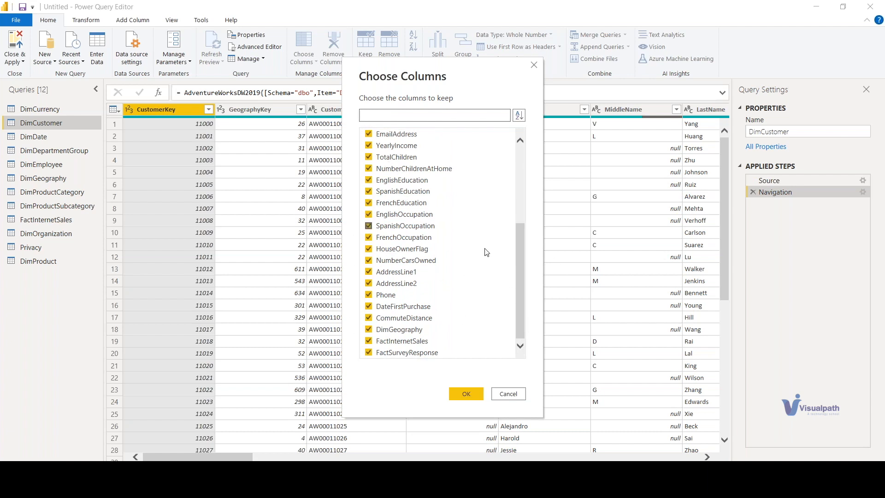
scroll(464, 252, "up", 1)
scroll(464, 253, "up", 4)
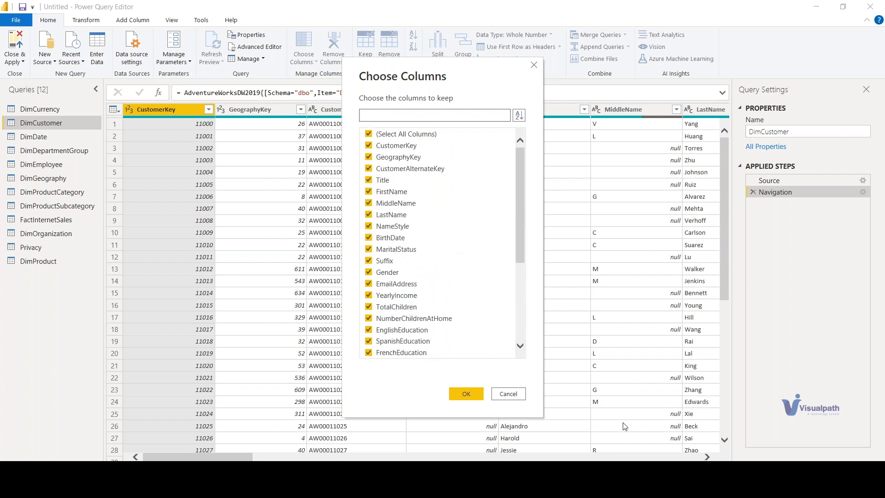
Step: Keep only the CustomerKey, Title, FirstName, MiddleName, LastName, BirthDate, MaritalStatus and Gender columns in DimCustomer
left_click(368, 135)
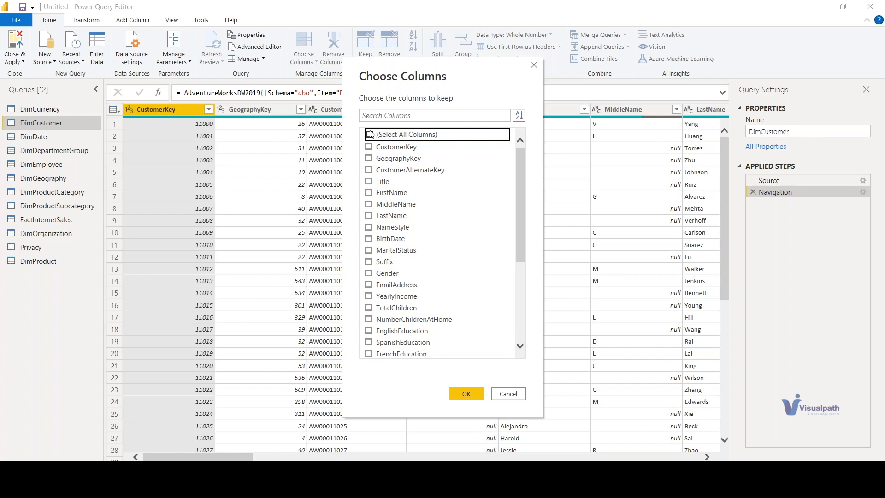
left_click(368, 180)
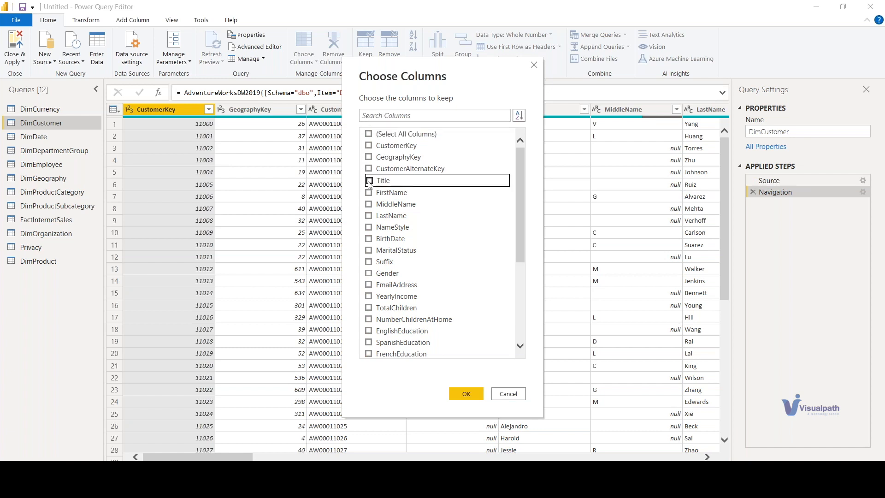
left_click(369, 146)
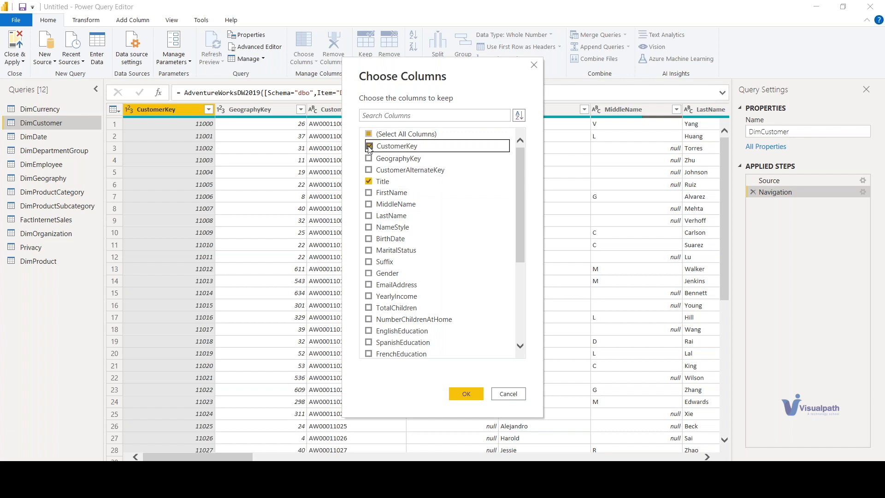
left_click(369, 191)
left_click(369, 203)
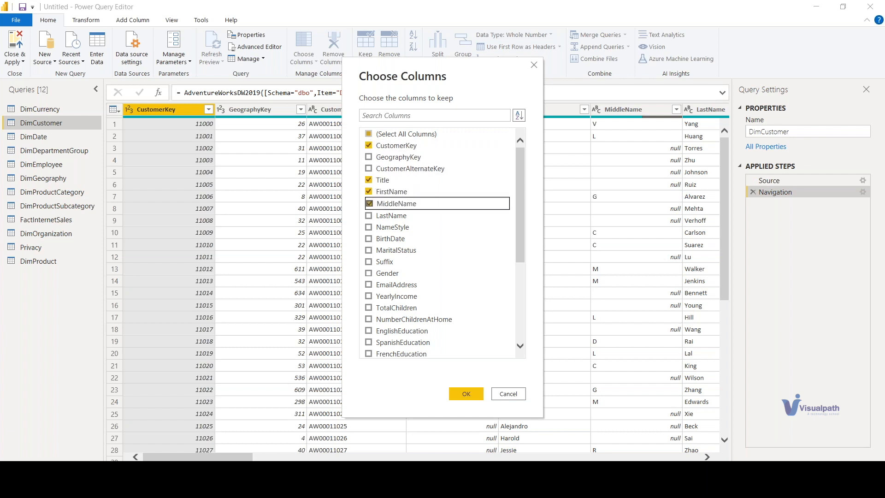
left_click(369, 215)
left_click(369, 238)
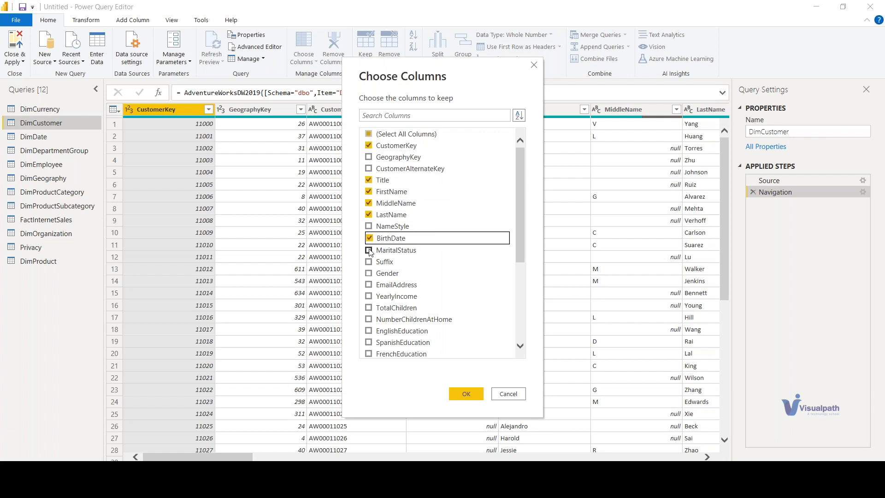
left_click(369, 251)
left_click(372, 272)
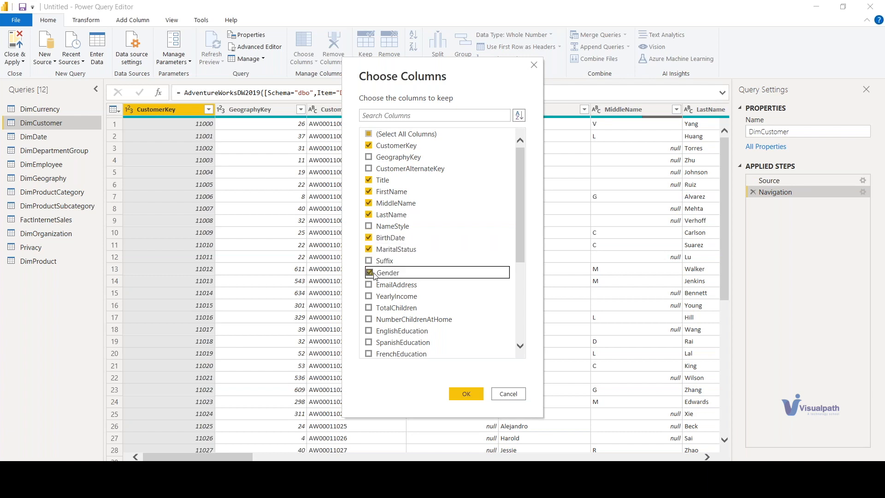
scroll(440, 251, "down", 5)
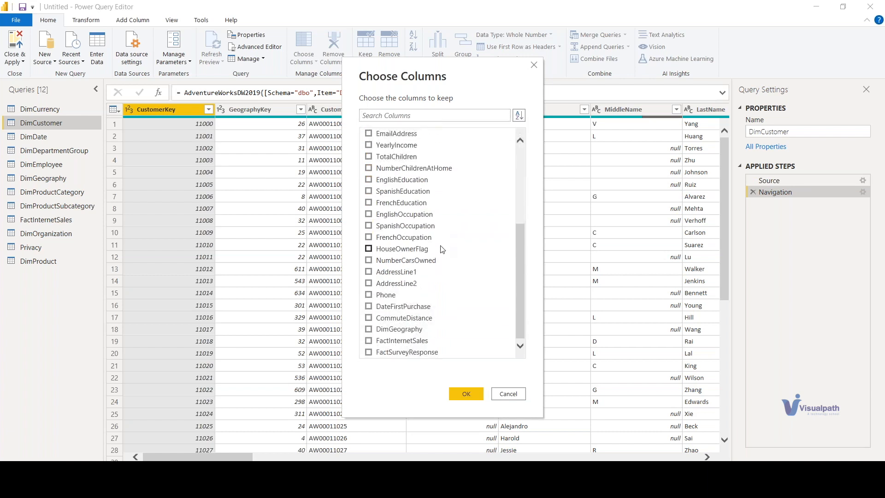
scroll(440, 251, "up", 5)
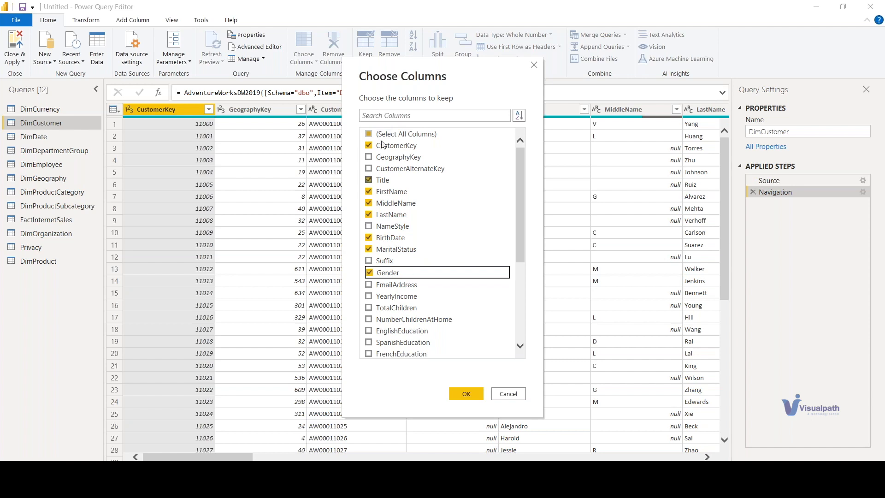
left_click(470, 393)
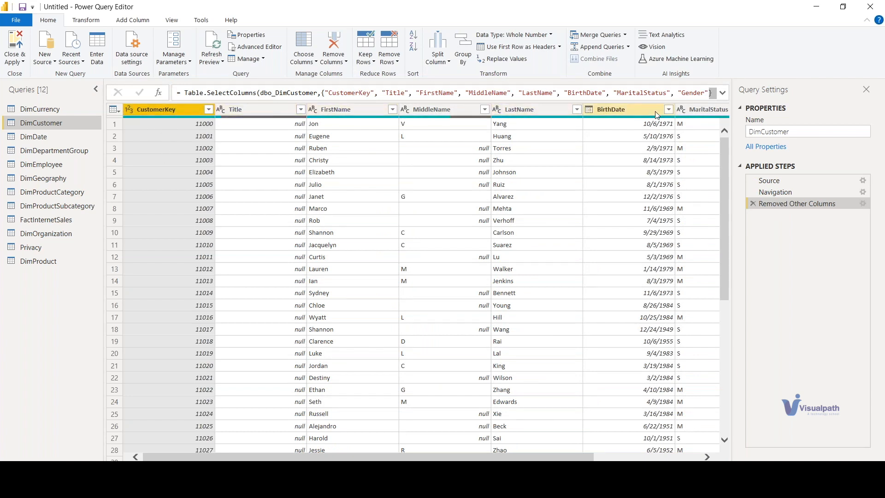
Step: Look over the kept DimCustomer columns through Gender and view the Title column's data quality summary
left_click_drag(429, 459, 535, 458)
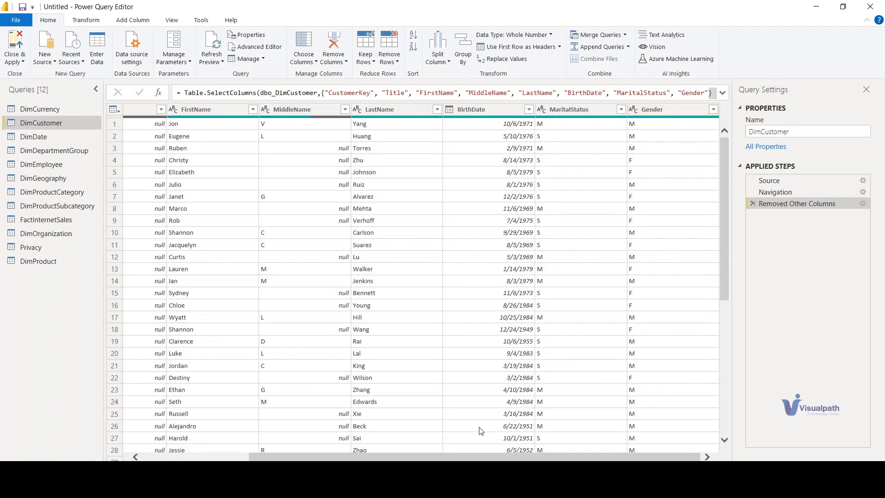
left_click_drag(377, 459, 271, 458)
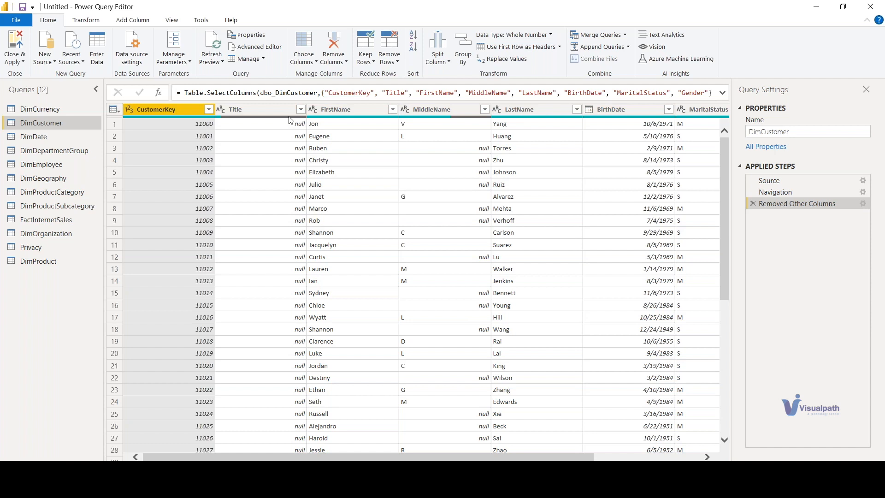
mouse_move(287, 121)
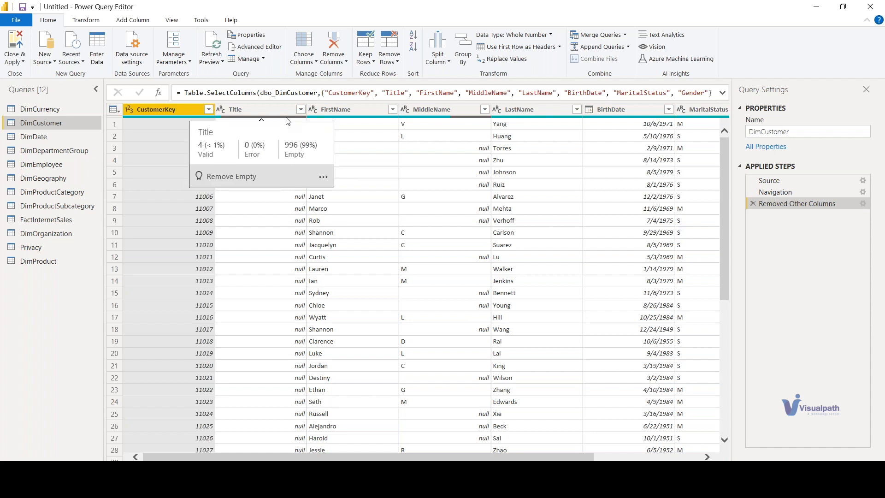
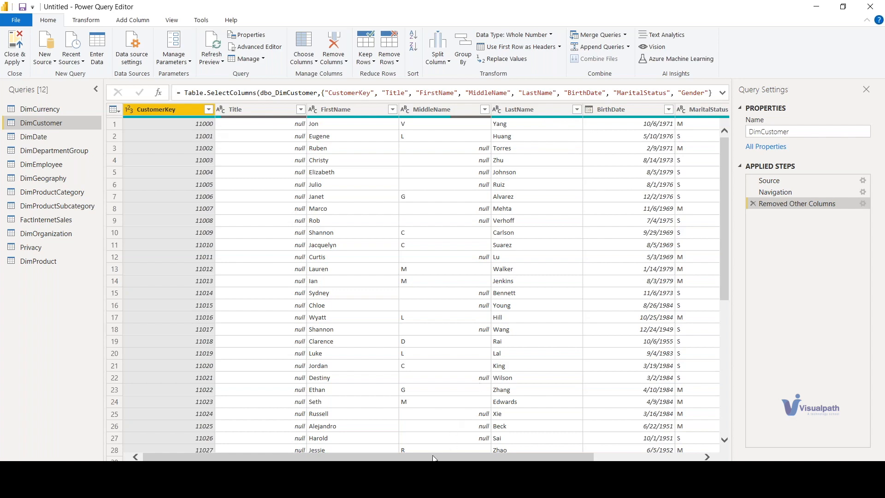
Step: Edit DimCustomer's Removed Other Columns step to also keep EmailAddress, YearlyIncome and TotalChildren, and look over the kept columns
left_click_drag(434, 458, 502, 457)
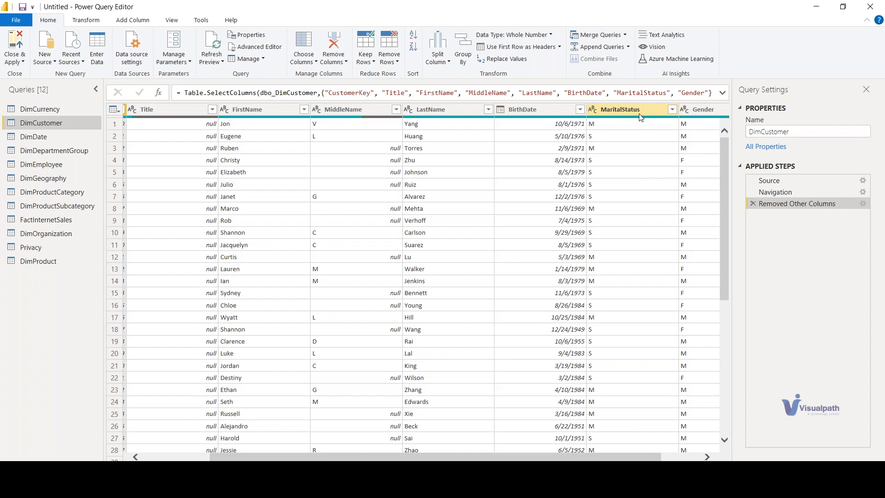
left_click(863, 204)
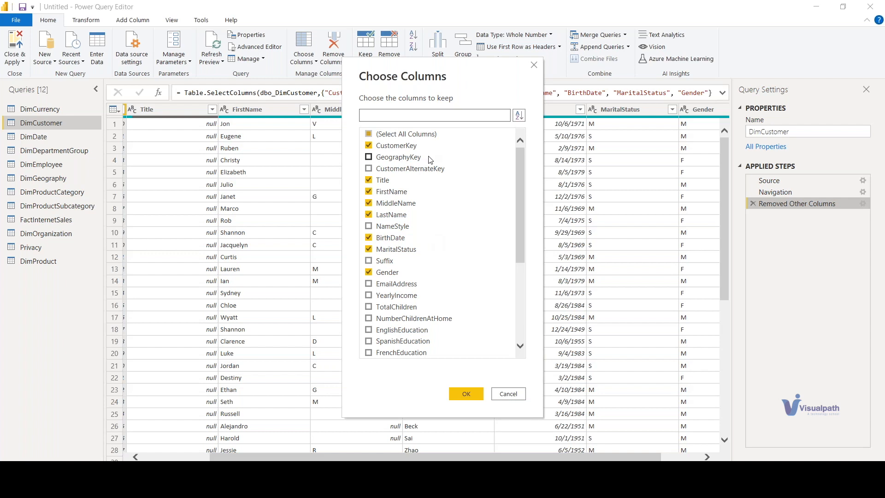
left_click(369, 284)
left_click(369, 296)
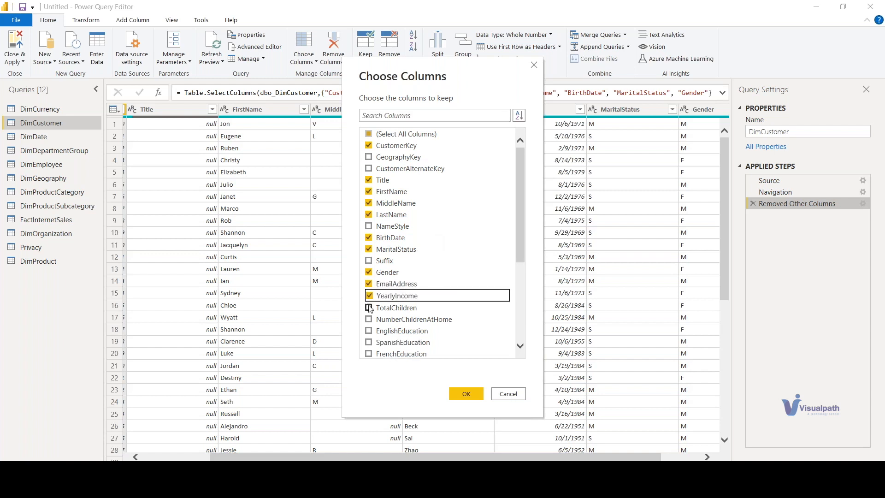
left_click(369, 308)
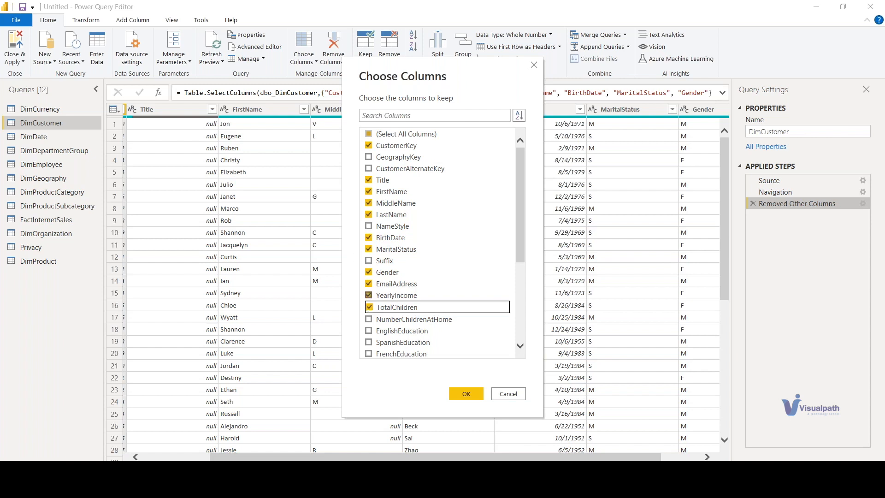
left_click(475, 392)
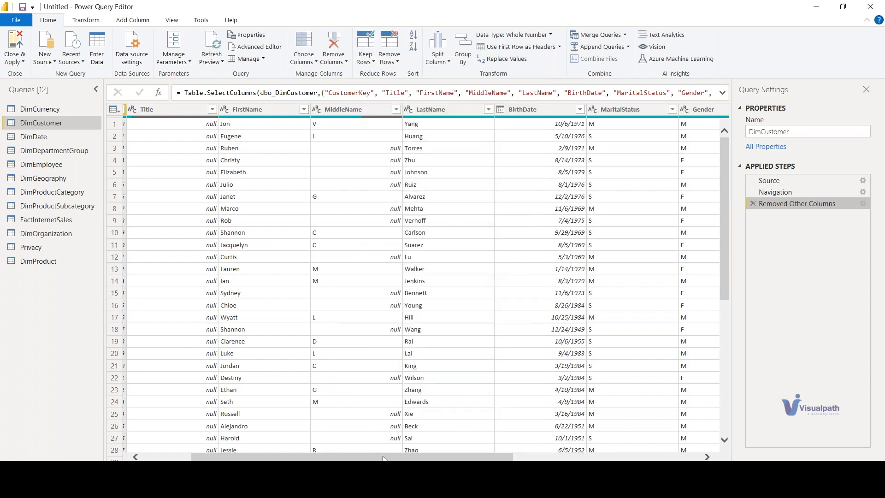
left_click_drag(383, 458, 569, 458)
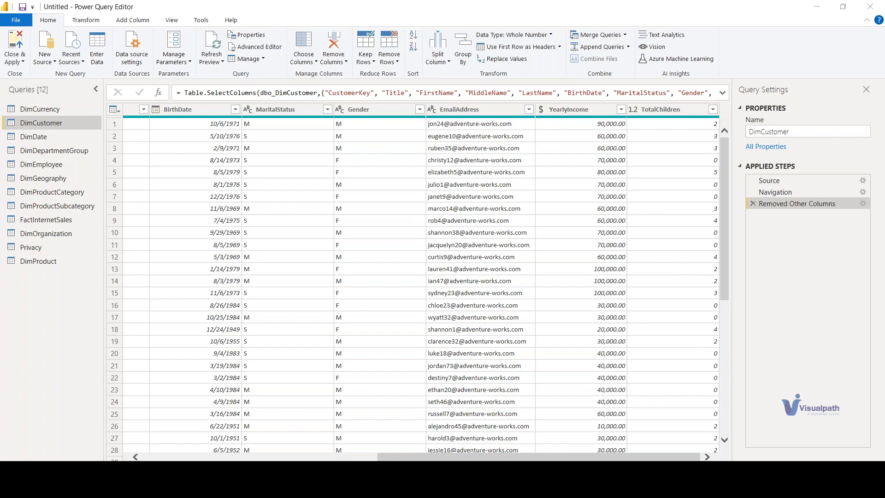
left_click_drag(509, 457, 276, 456)
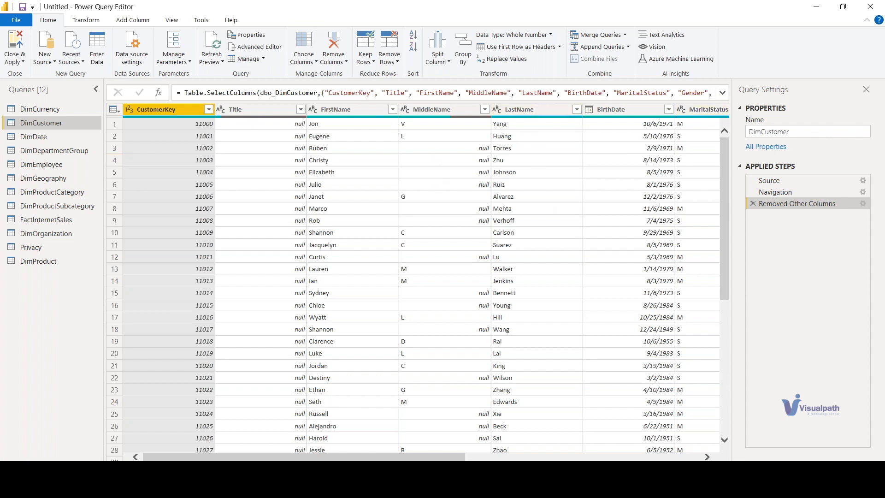
Step: Switch to Power BI Desktop, expand DimCustomer, review its complete field list and collapse it again
left_click(541, 488)
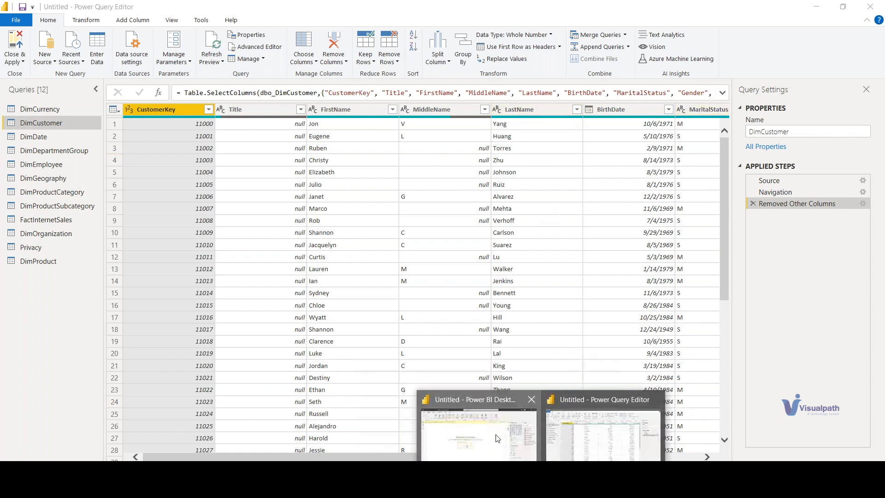
left_click(497, 438)
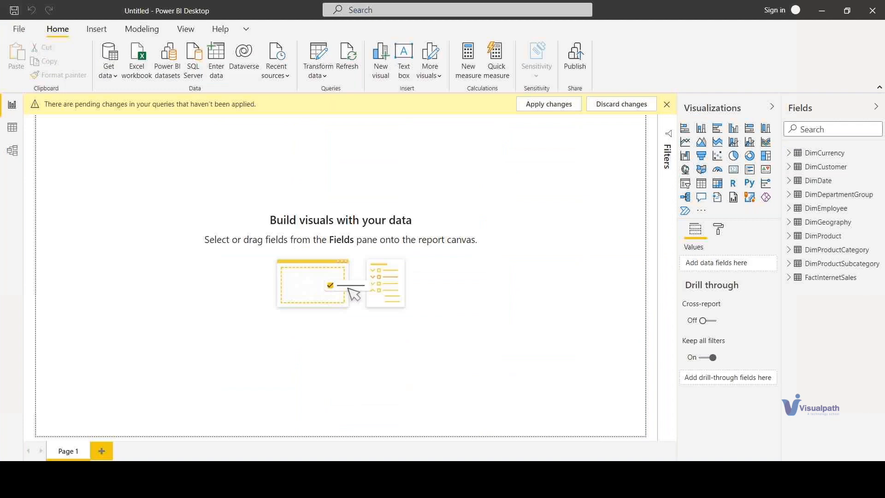
left_click(792, 169)
scroll(812, 223, "down", 5)
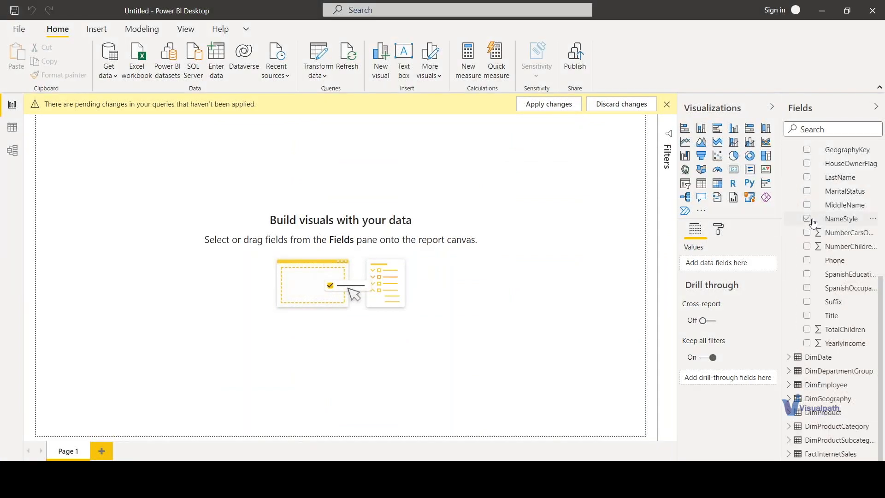
scroll(812, 223, "up", 5)
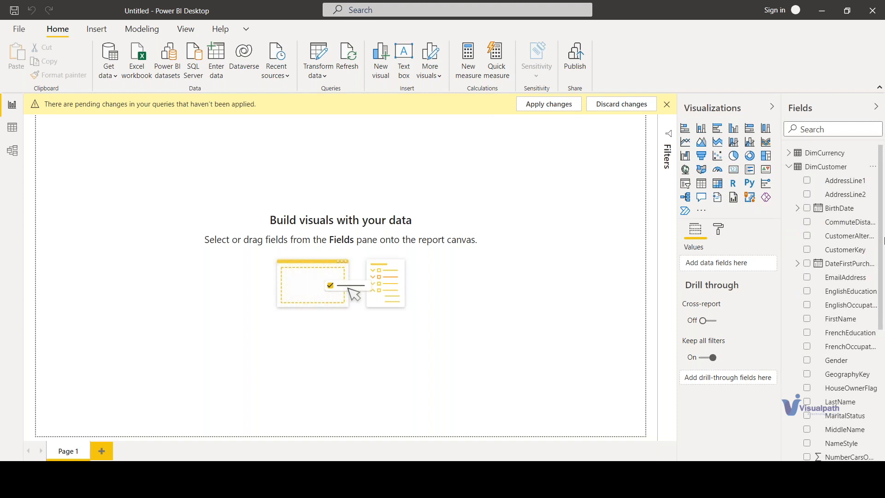
left_click(789, 168)
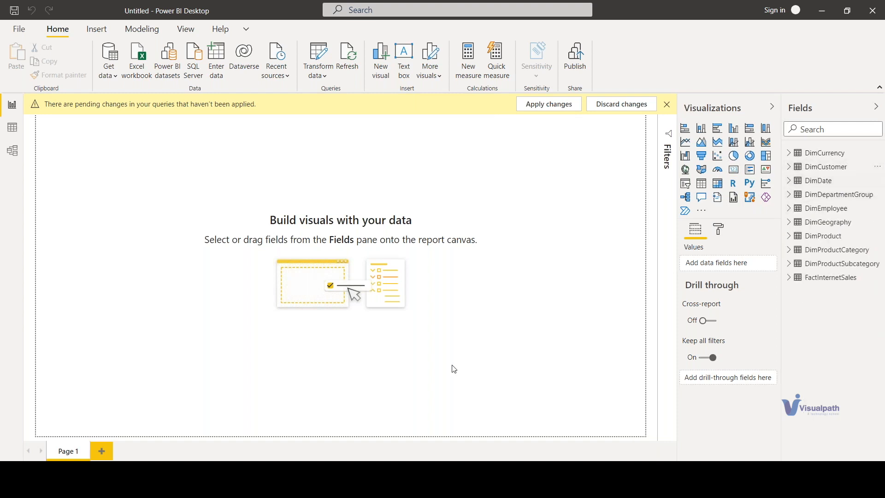
Step: Return to Power Query Editor and apply the pending query changes without closing the editor, checking each query's load progress
mouse_move(543, 480)
left_click(604, 431)
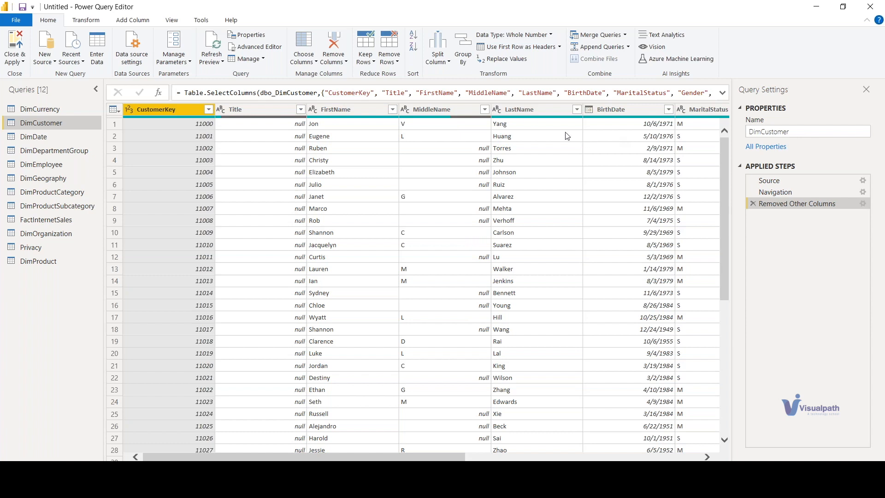
left_click(22, 62)
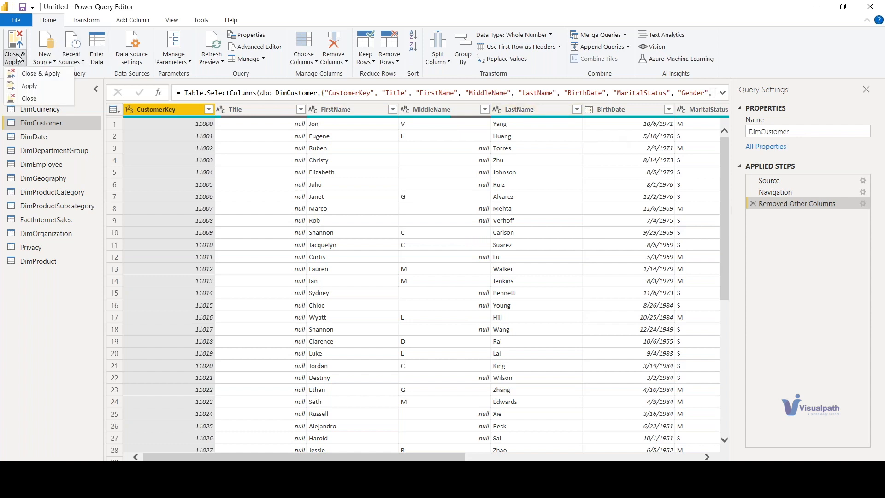
left_click(33, 89)
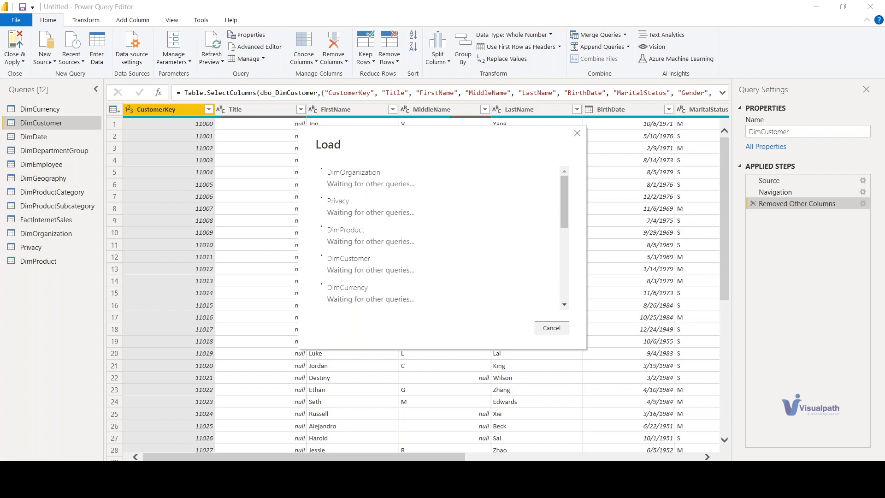
scroll(468, 199, "down", 3)
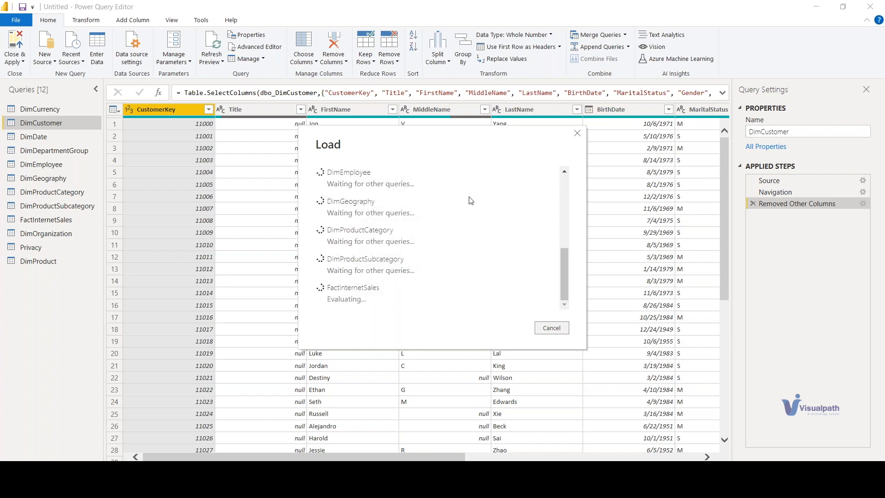
scroll(465, 200, "up", 3)
scroll(463, 202, "down", 3)
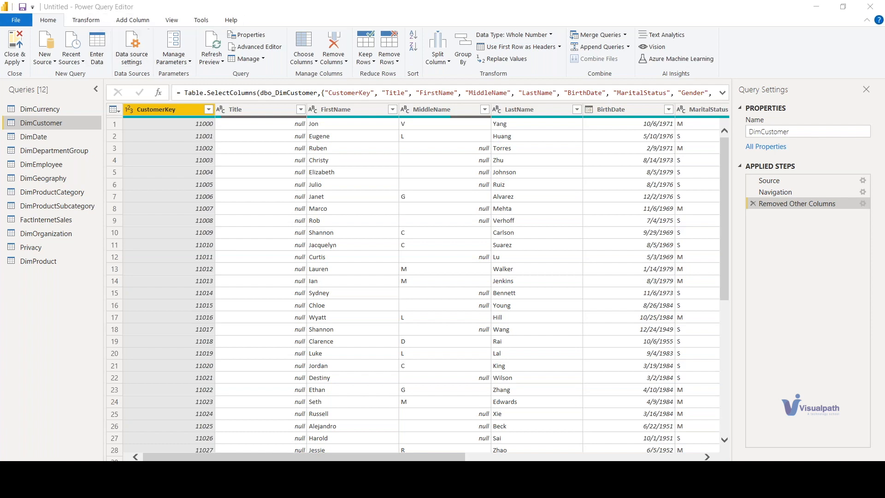
Step: Review DimCustomer's code in the Advanced Editor, highlight the source and navigation lines, and close it without edits
left_click(256, 46)
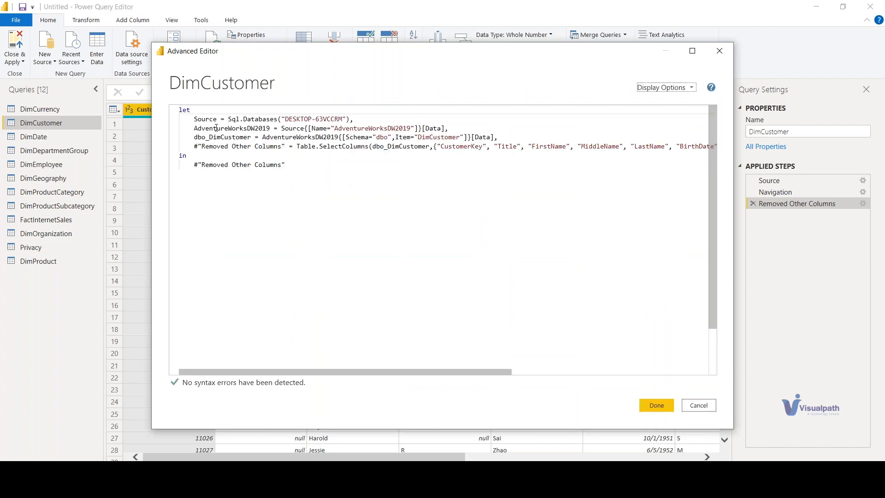
left_click_drag(191, 119, 521, 139)
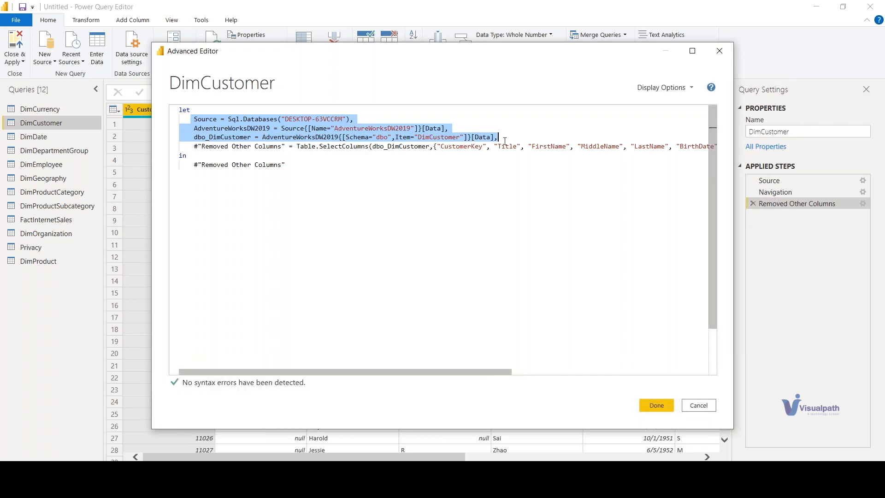
left_click(656, 405)
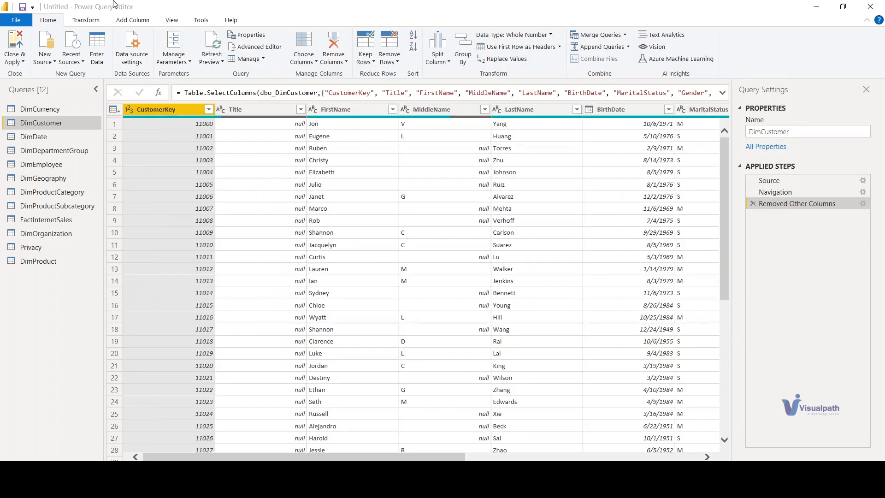
Step: Open the Conditional Column settings and leave without adding a column, and look over the available transformation commands
left_click(129, 20)
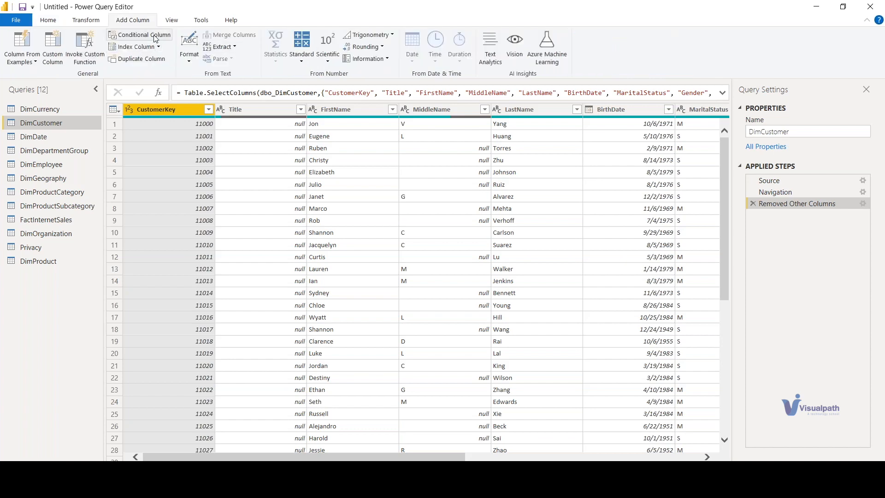
left_click(156, 39)
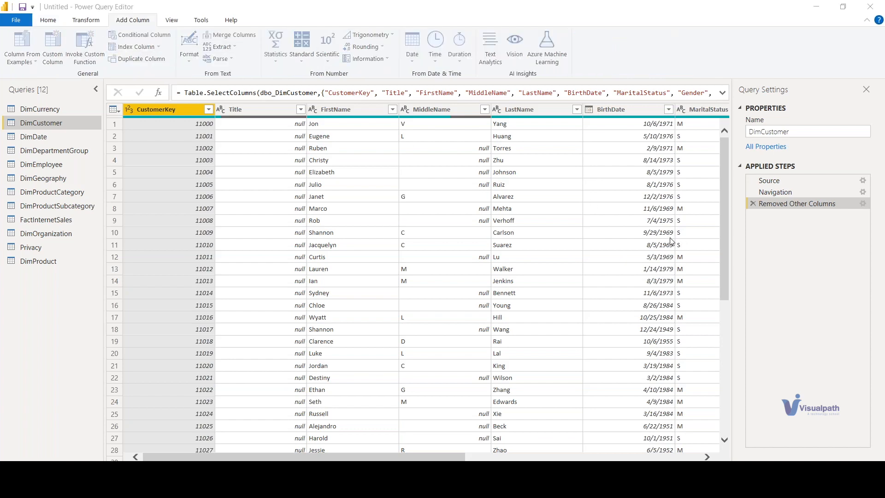
left_click(674, 326)
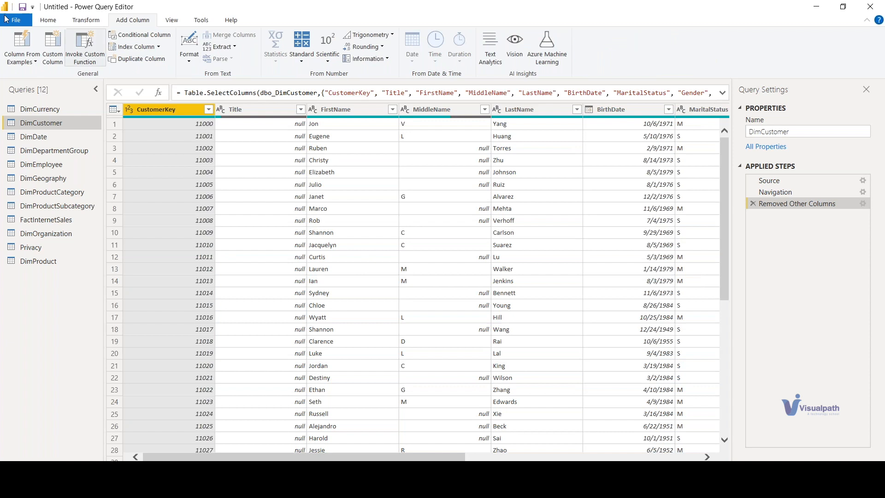
left_click(52, 21)
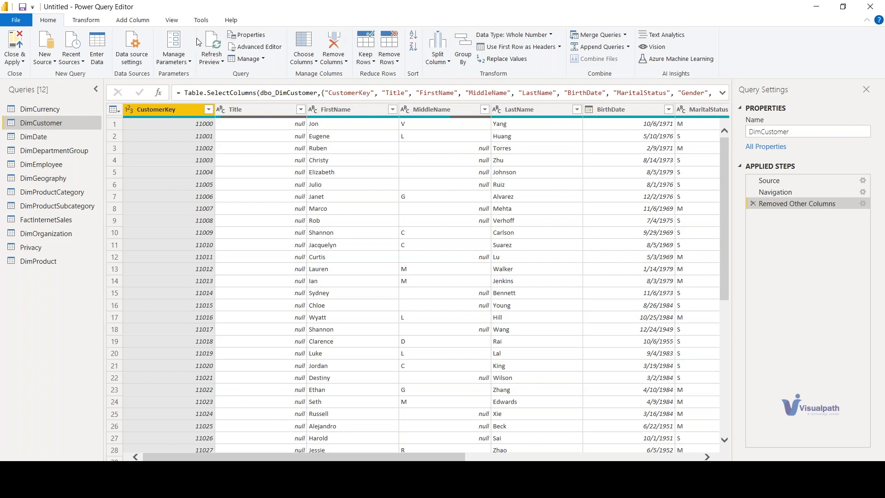
left_click(104, 21)
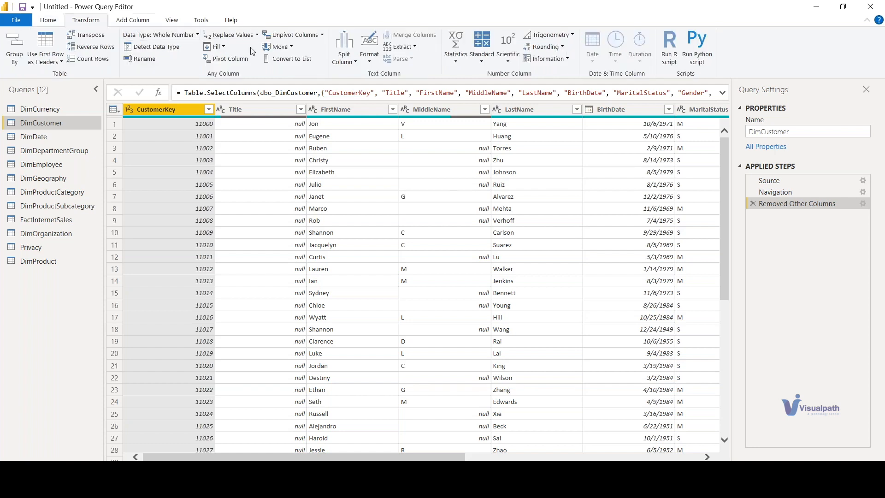
left_click(54, 21)
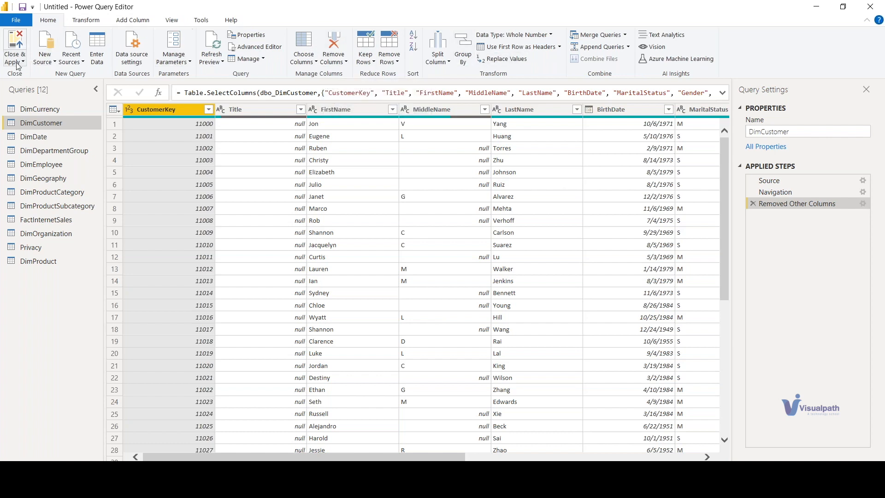
Step: Check the list of loaded tables in Power BI Desktop, return to Power Query Editor and view the Close & Apply options
left_click(304, 50)
left_click(484, 428)
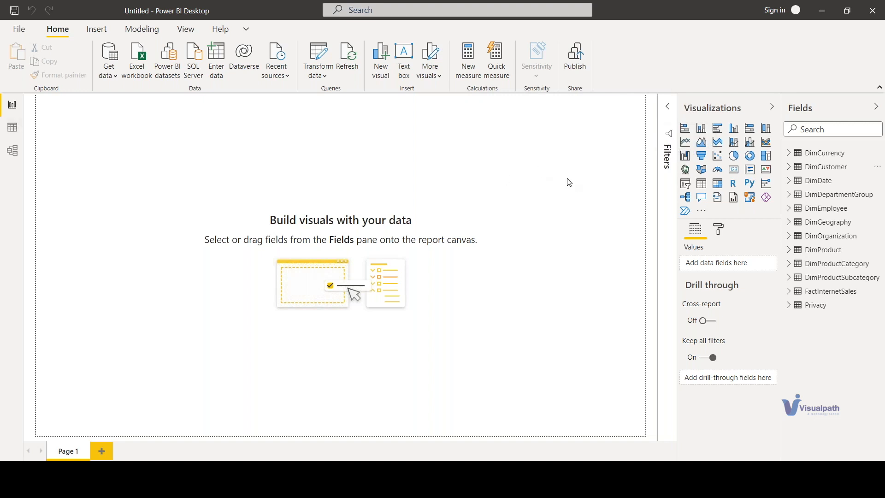
mouse_move(628, 405)
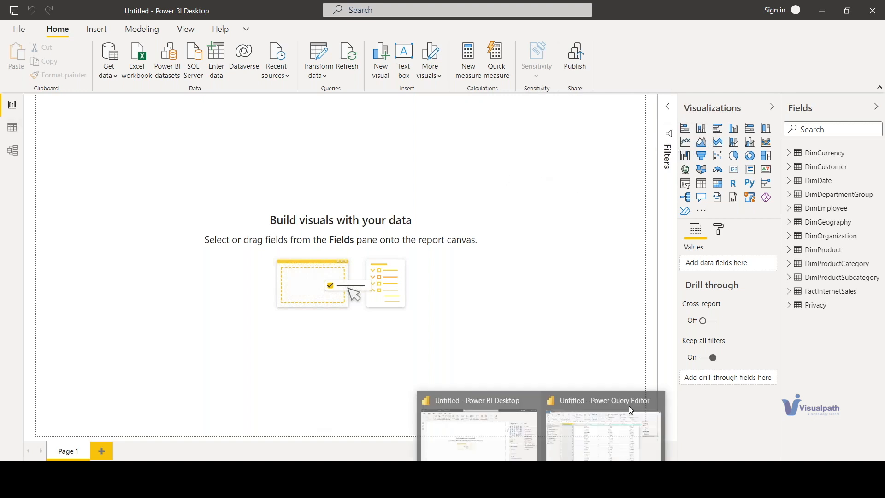
left_click(612, 438)
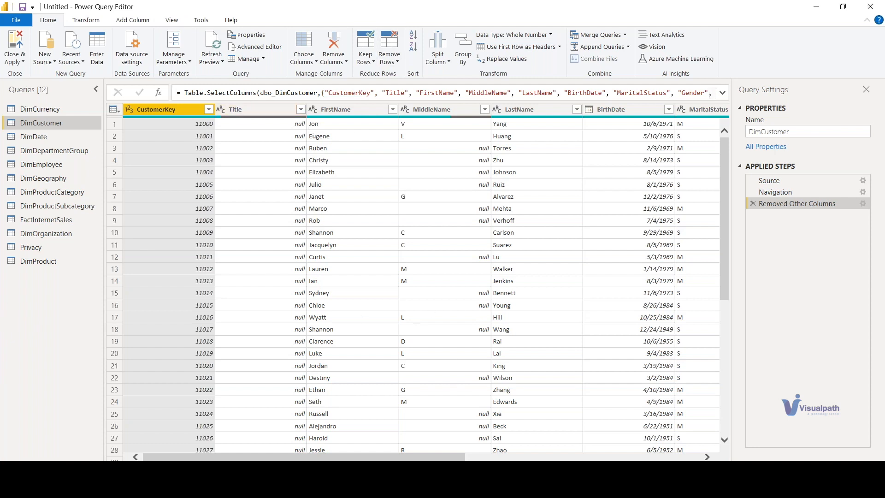
left_click(15, 60)
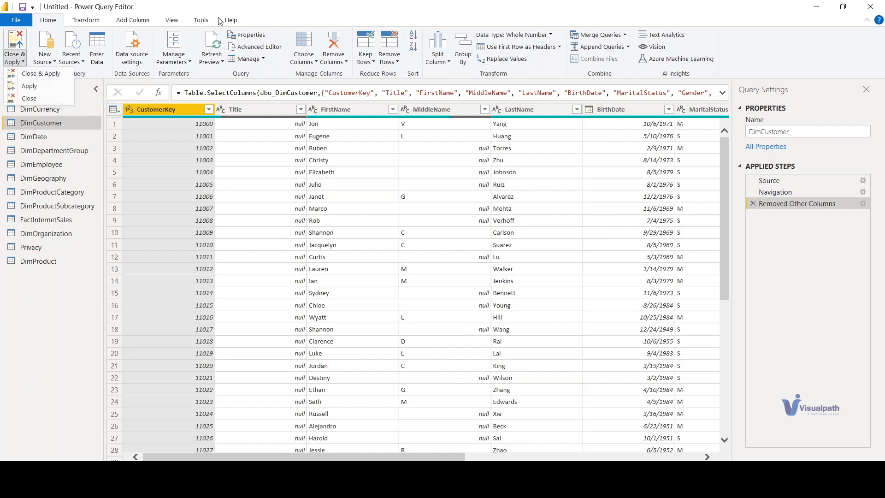
Step: Compare Power BI Desktop with the DimCustomer query in Power Query Editor, and expand DimCustomer in Power BI Desktop to check its applied fields
left_click(542, 483)
left_click(479, 429)
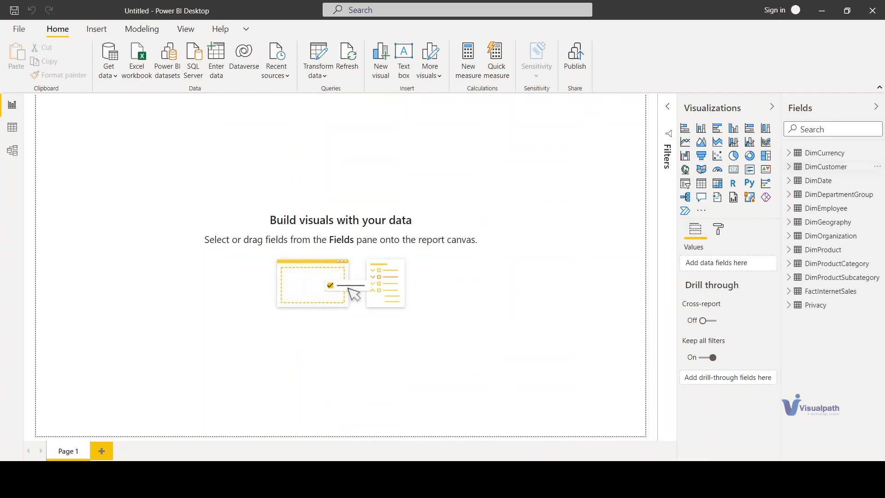
mouse_move(542, 483)
left_click(599, 429)
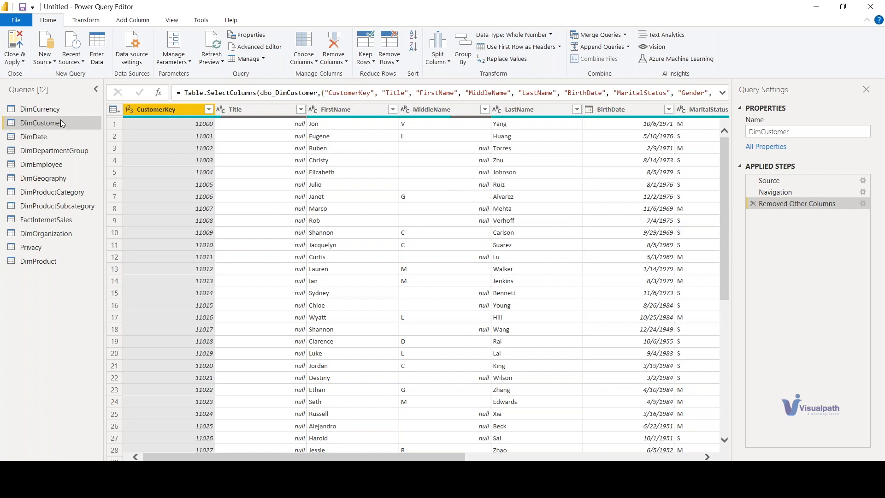
mouse_move(542, 483)
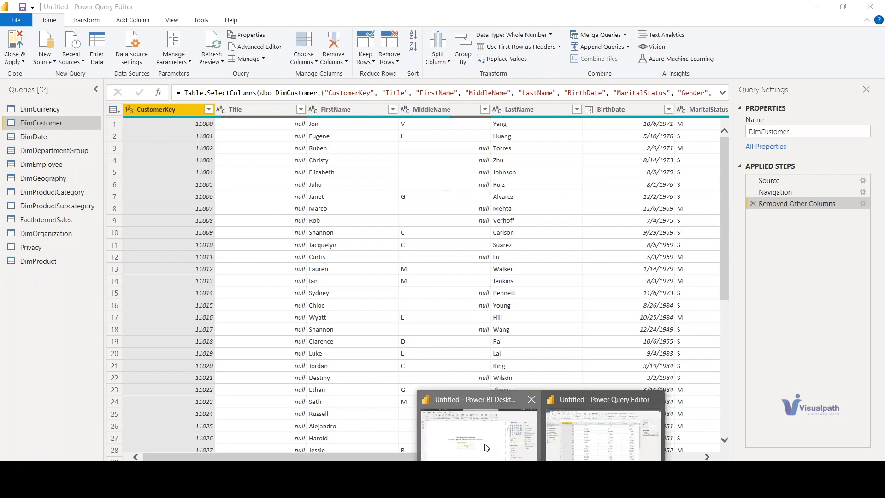
left_click(477, 429)
left_click(790, 168)
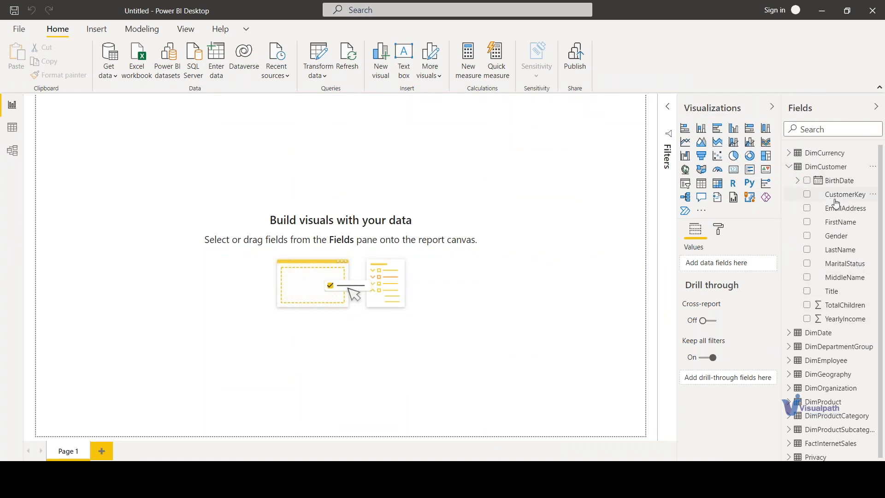
Step: Rename the DimCustomer table to Dim_Customer in Power BI Desktop
left_click(876, 169)
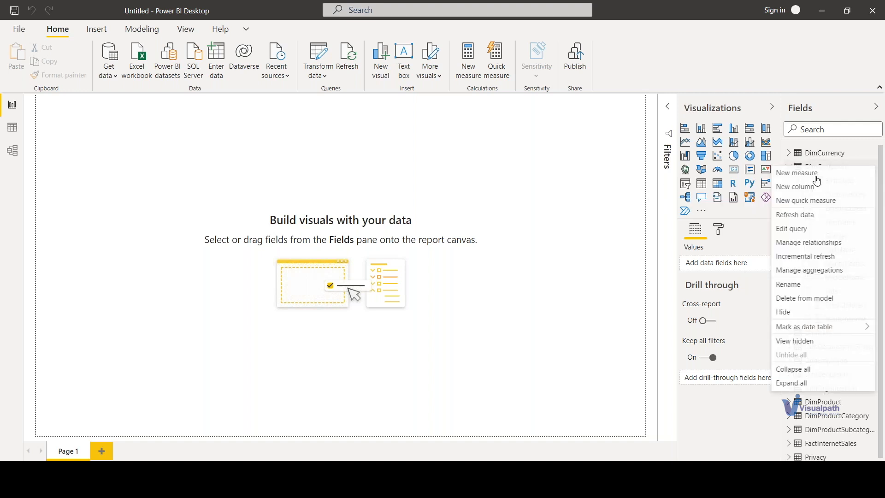
left_click(803, 285)
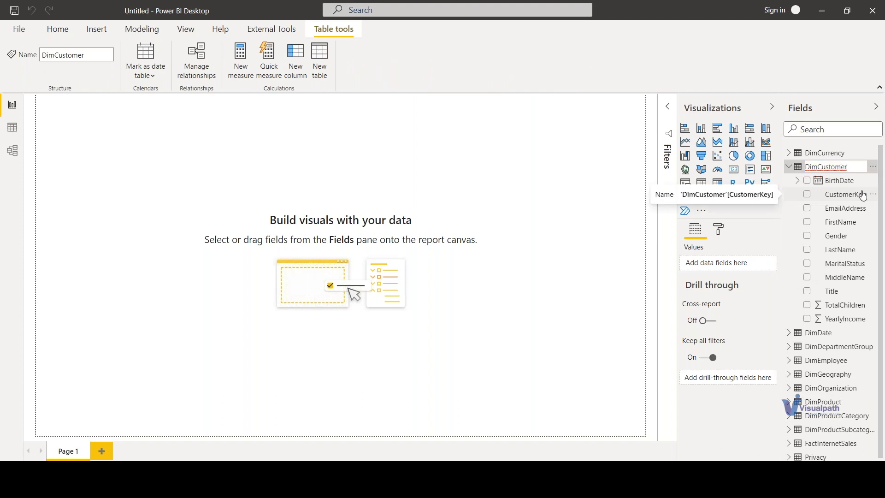
type("_")
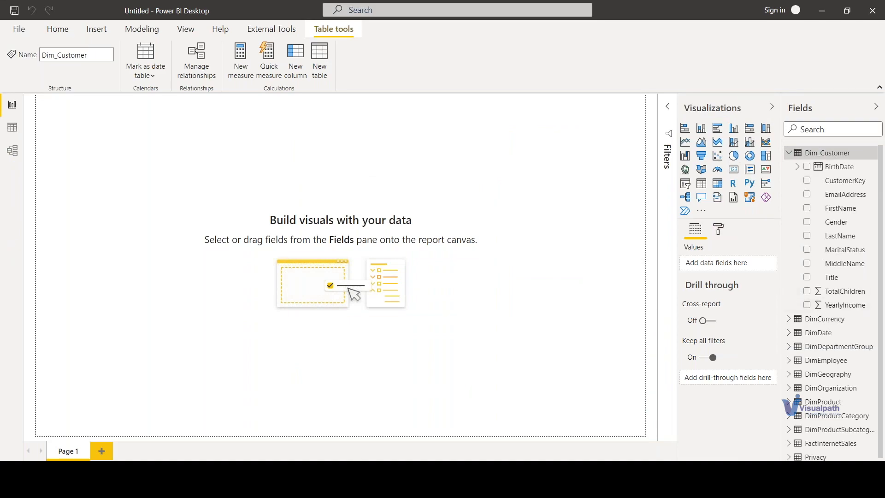
Step: Check the renamed table in both Power Query Editor and Power BI Desktop, and collapse Dim_Customer's fields in Desktop
mouse_move(542, 483)
left_click(585, 456)
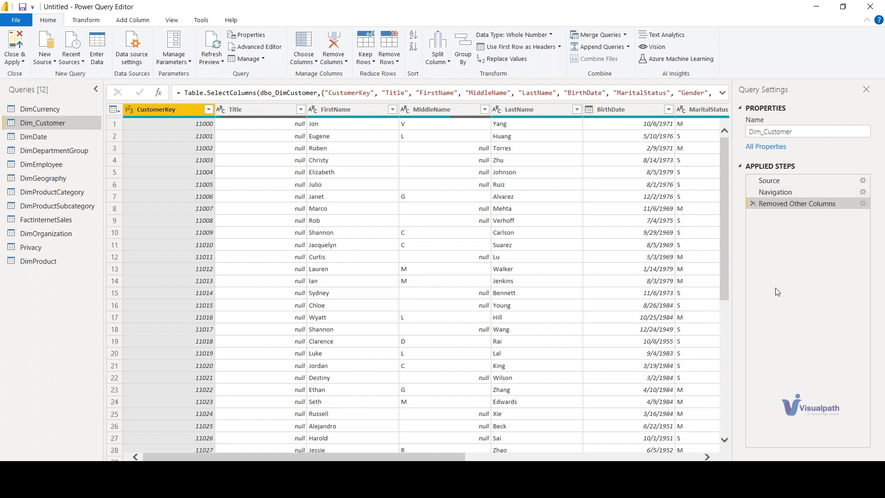
mouse_move(542, 479)
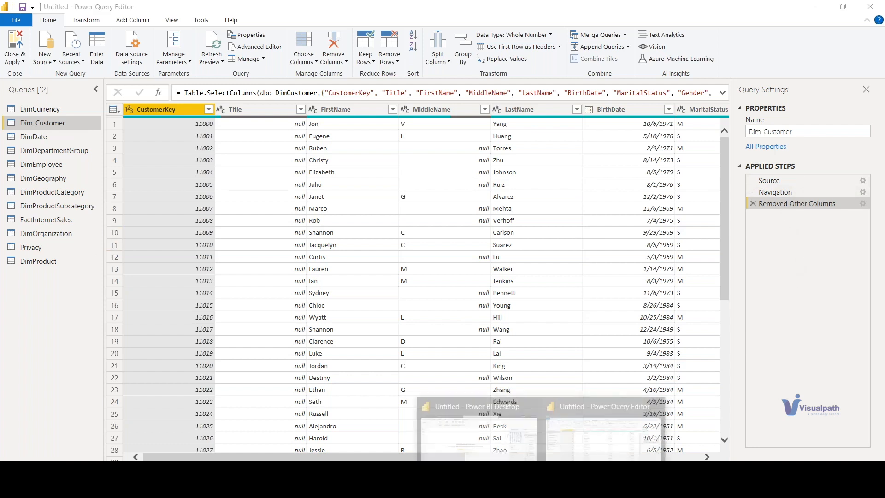
left_click(479, 440)
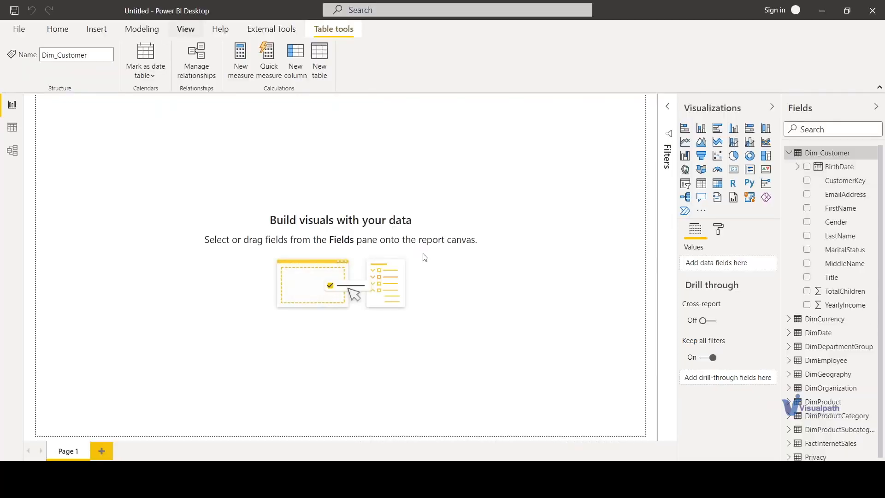
mouse_move(542, 479)
left_click(604, 426)
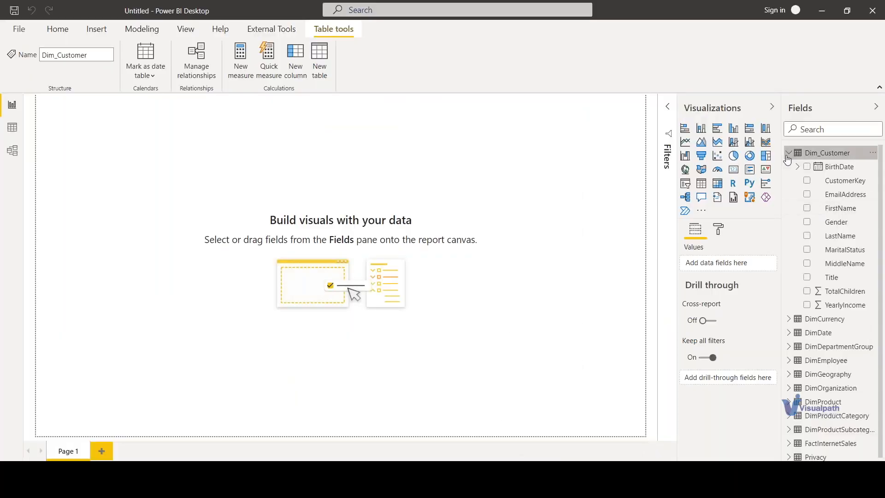
left_click(788, 154)
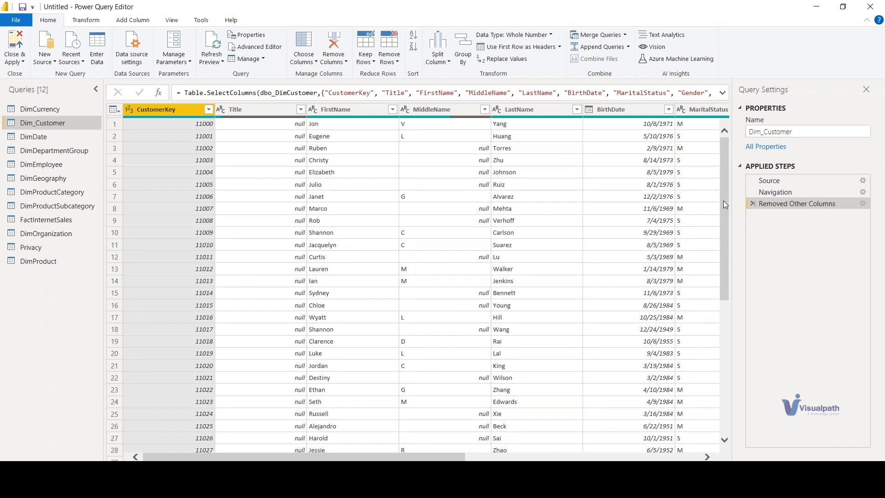
Step: Try to delete the Removed Other Columns step from the Dim_Customer query
left_click(754, 204)
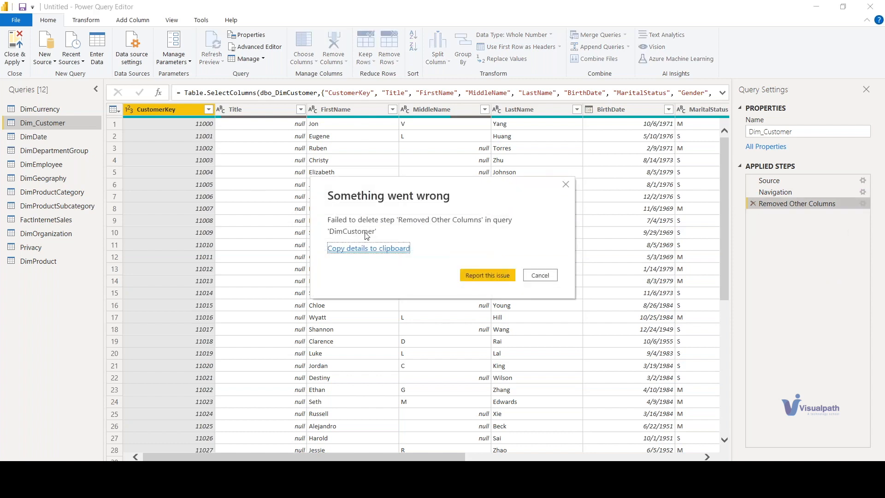
left_click(553, 277)
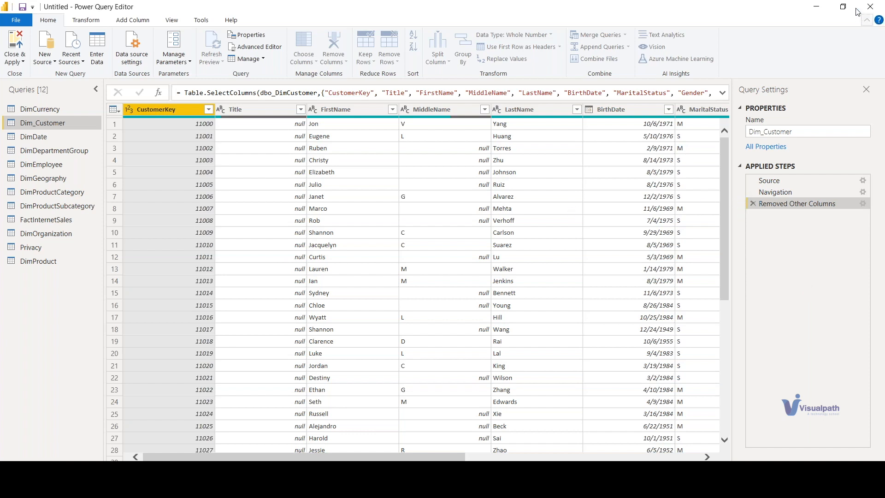
Step: Close Power Query Editor without applying the changes and reopen it from Power BI Desktop
left_click(870, 6)
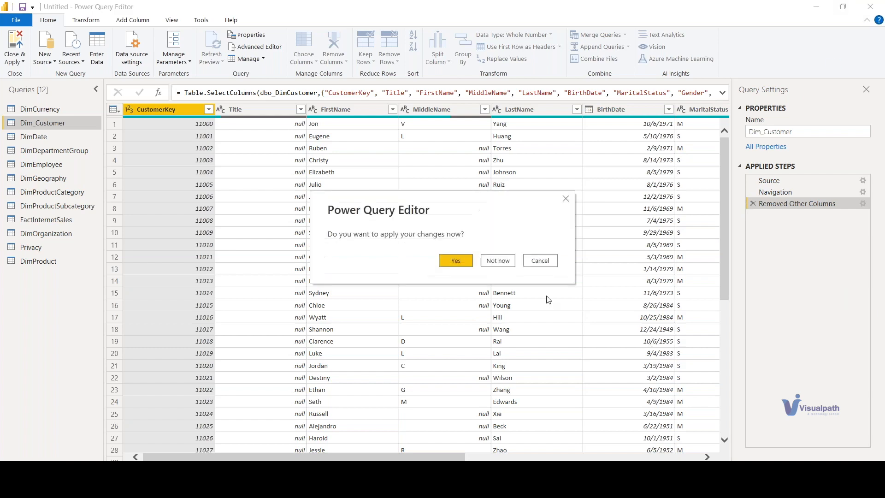
left_click(509, 262)
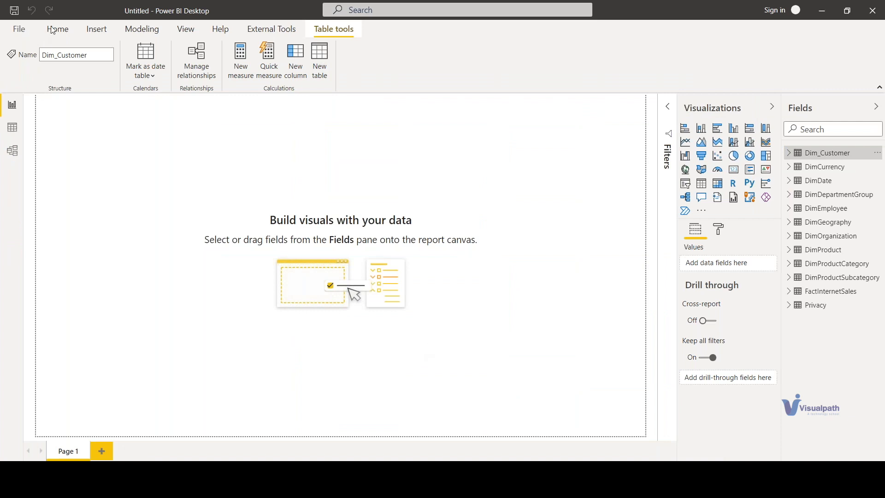
left_click(53, 30)
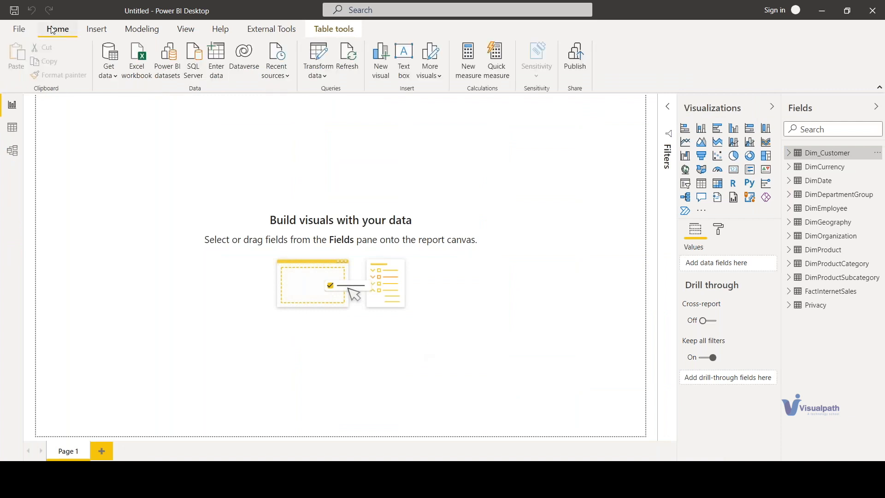
left_click(328, 75)
left_click(336, 92)
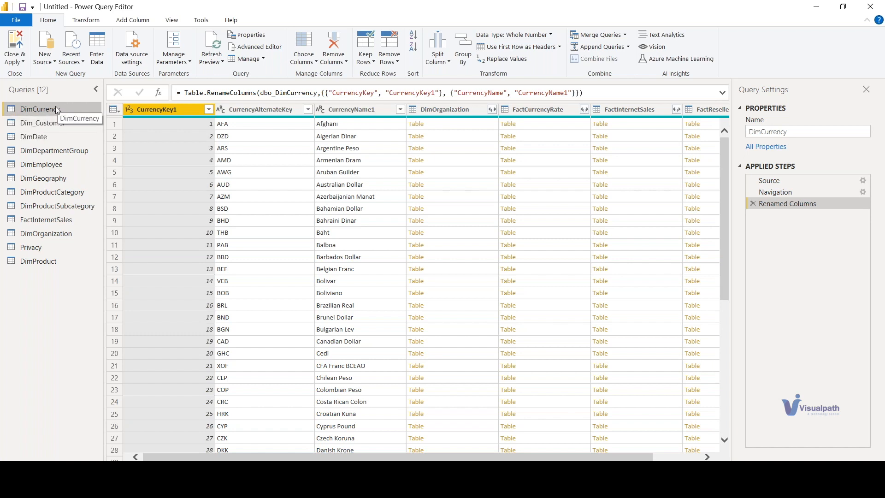
left_click(40, 60)
left_click(38, 63)
left_click(38, 63)
left_click(85, 122)
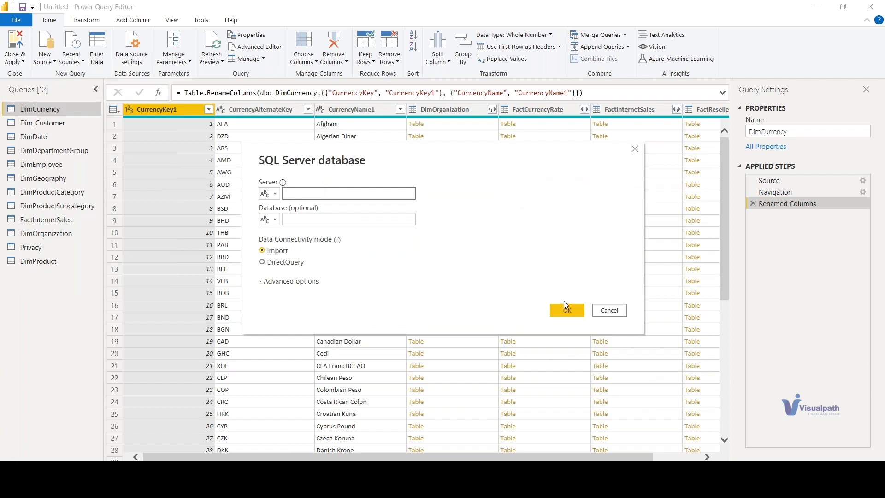
left_click(601, 310)
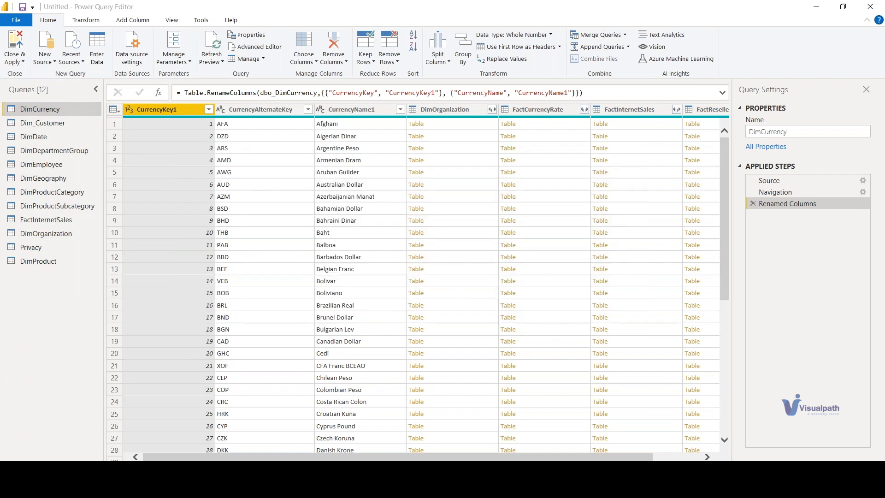
left_click(567, 488)
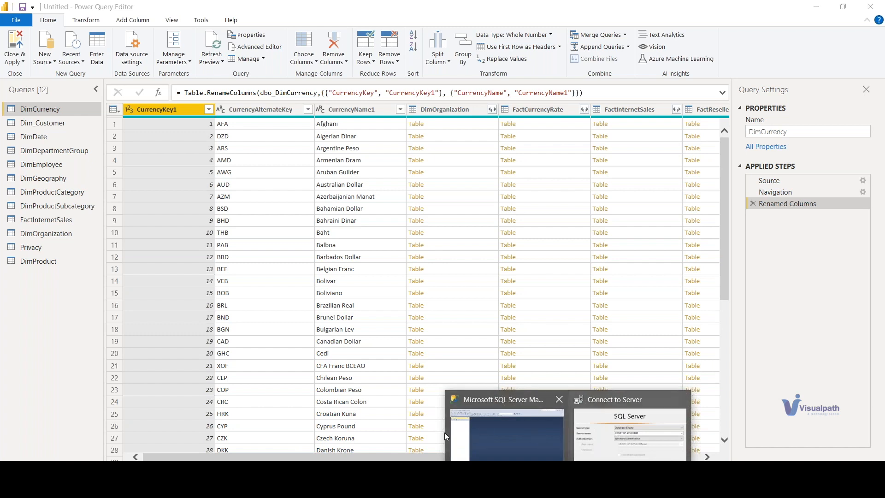
left_click(29, 312)
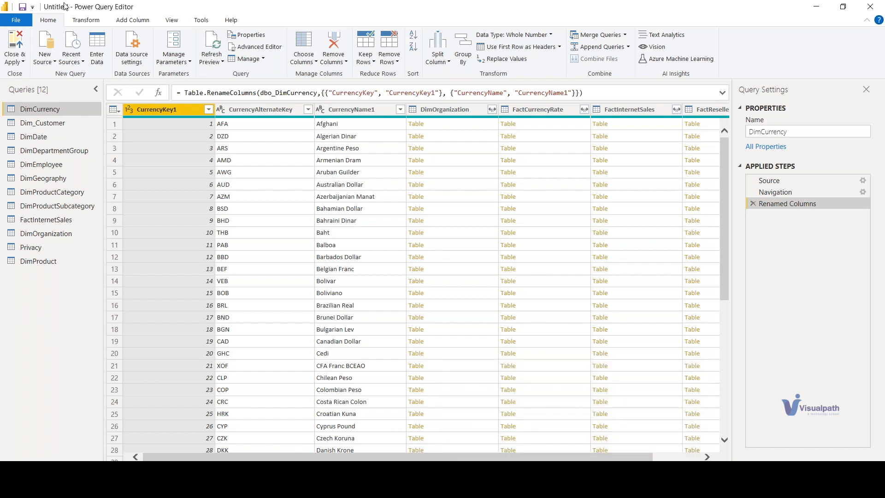
Step: Import Sheet1 from the Financial Sample Excel workbook in Downloads as a new query
left_click(45, 59)
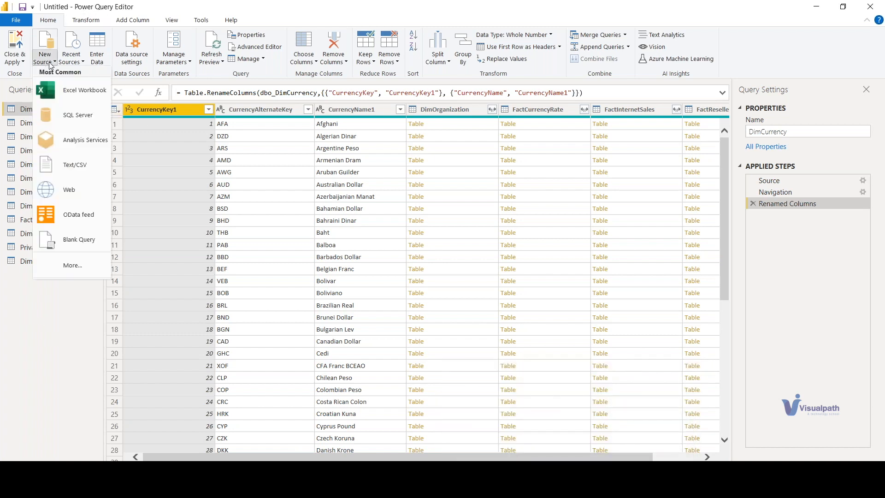
left_click(97, 102)
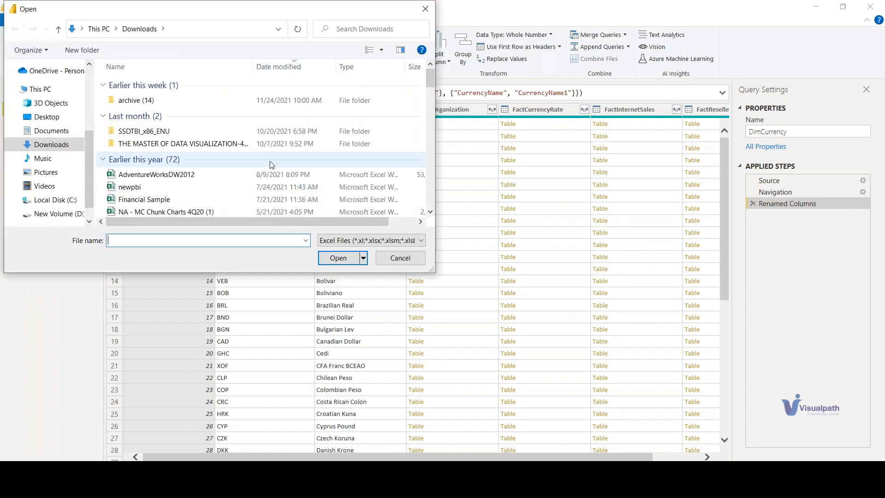
left_click(146, 201)
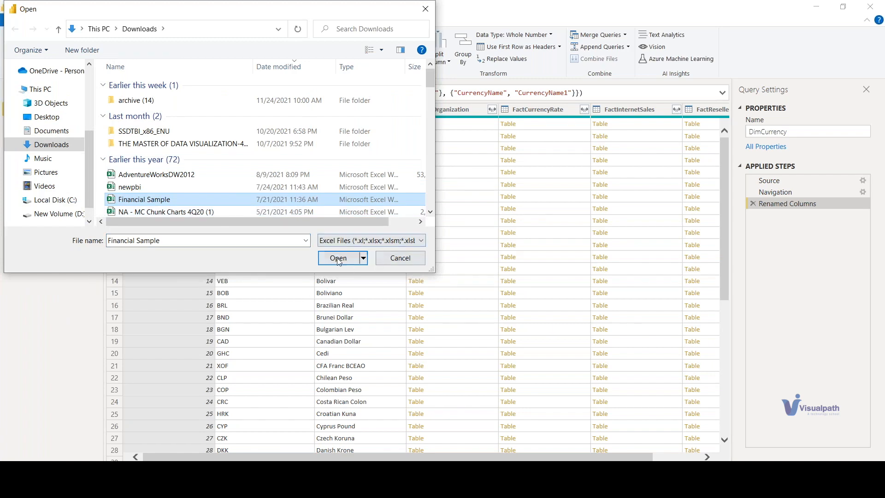
left_click(338, 258)
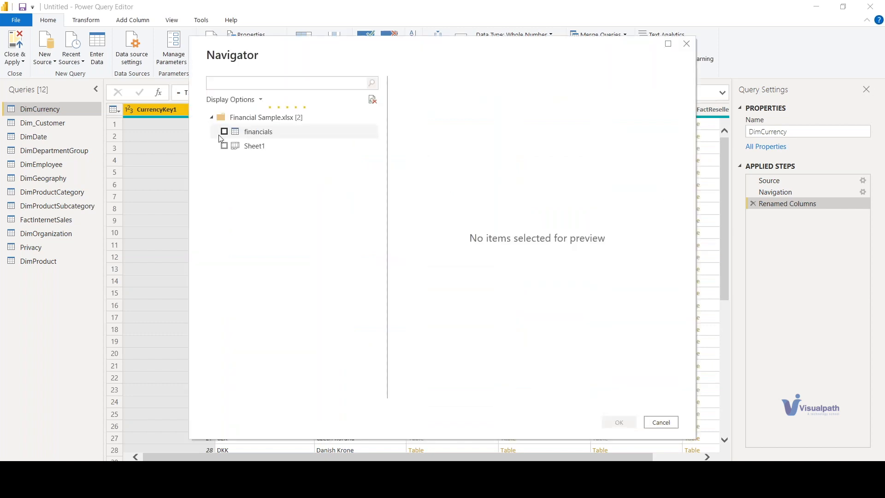
left_click(224, 145)
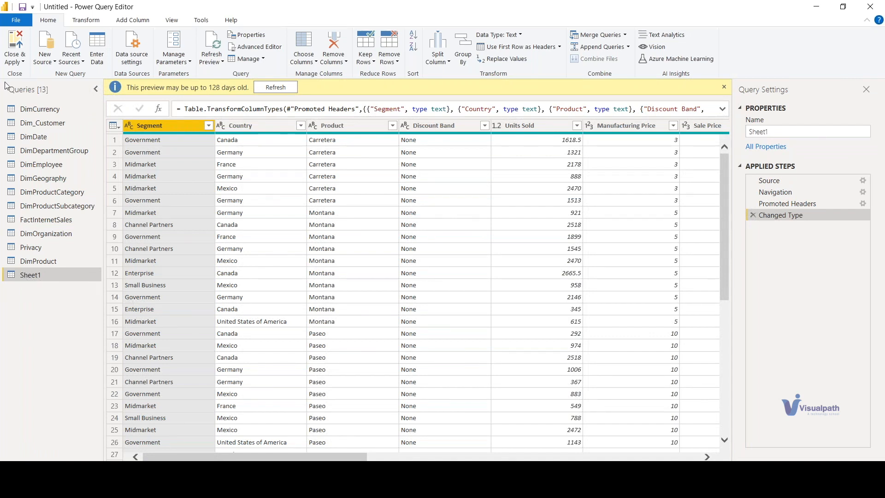
Step: Compare the DimProduct and Sheet1 queries, and highlight the AdventureWorksDW2019 source in DimProduct's navigation formula
left_click(39, 262)
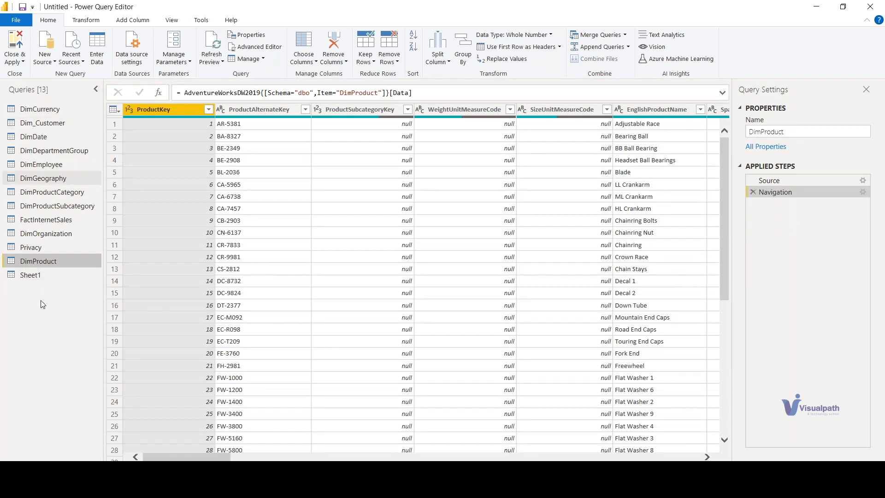
left_click(38, 275)
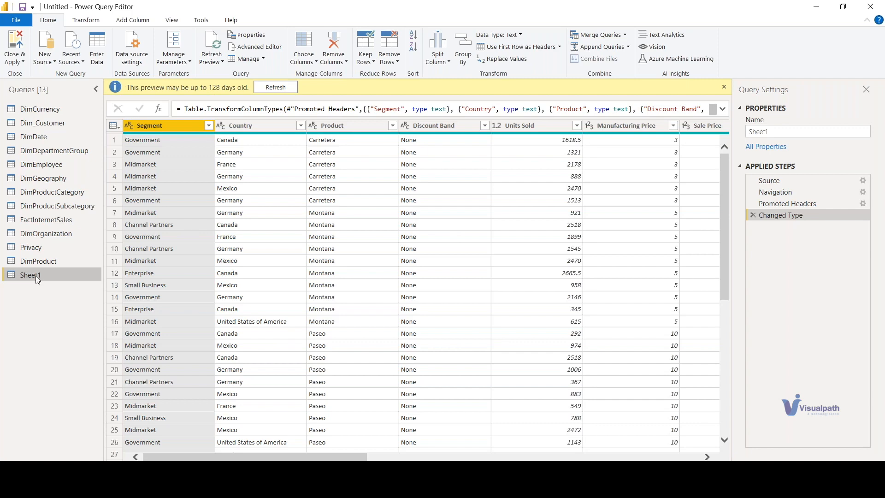
left_click(46, 261)
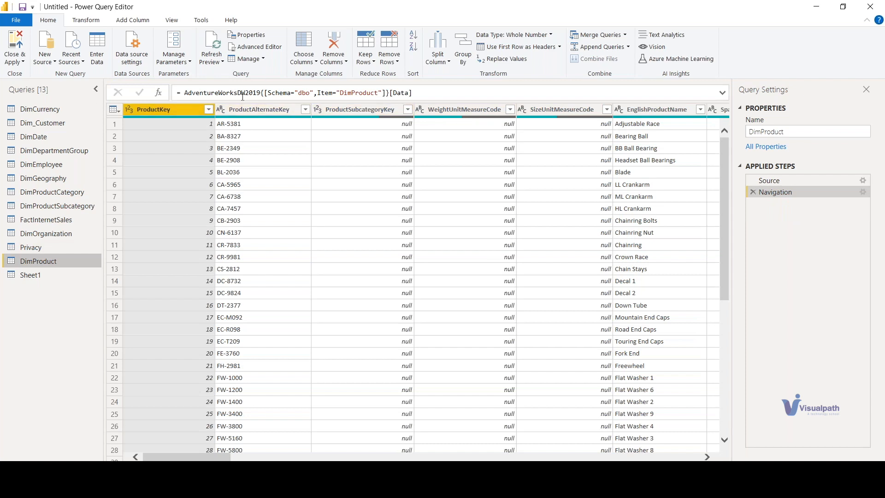
left_click_drag(185, 92, 265, 93)
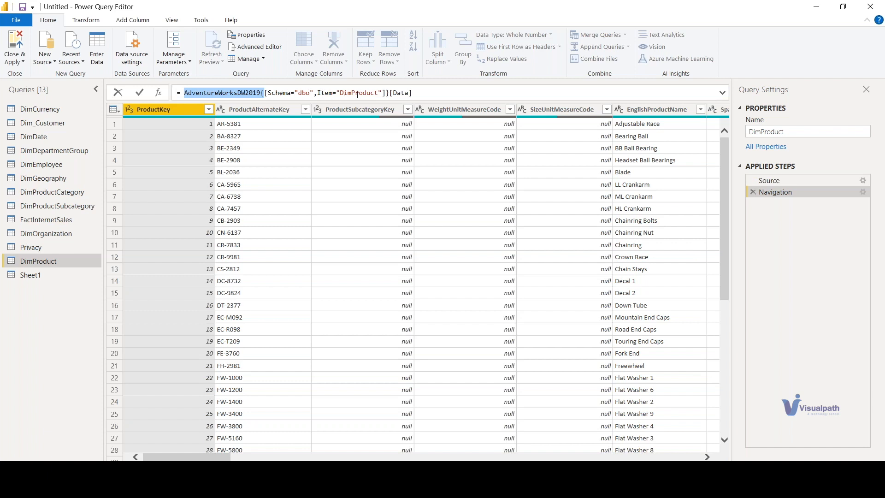
left_click(45, 273)
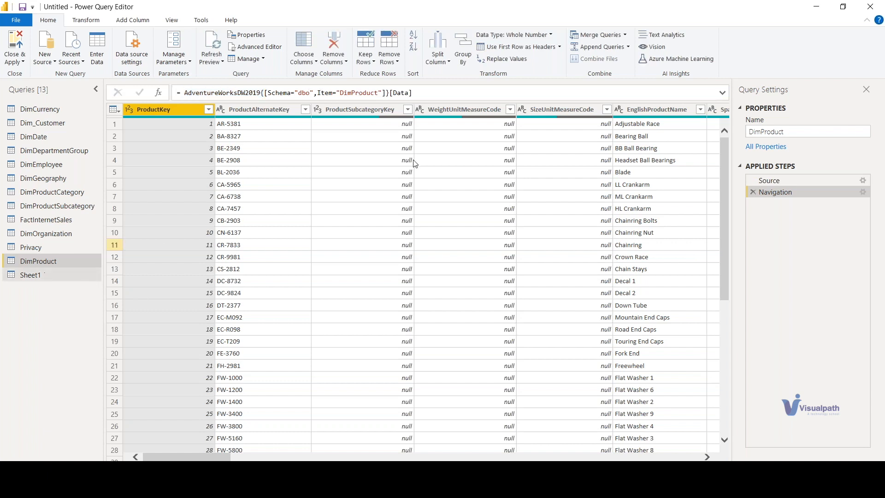
Step: Inspect the Navigation step of the Sheet1 query and highlight the source reference in its formula
left_click(46, 274)
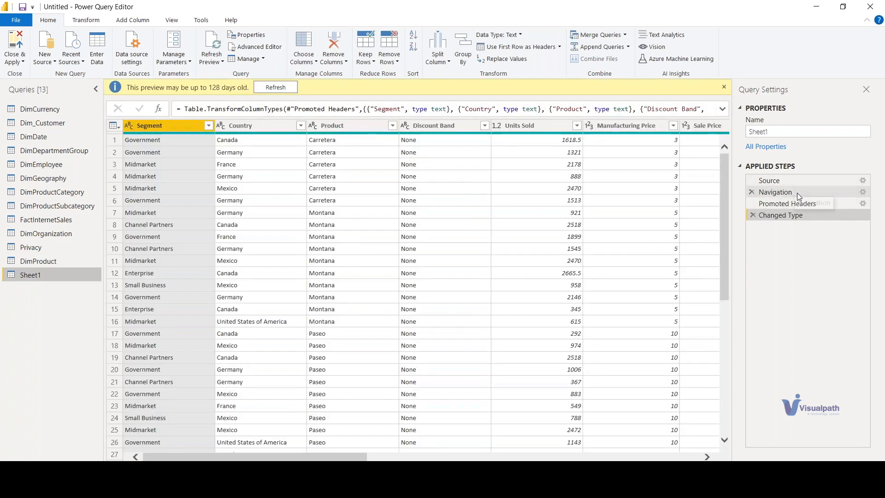
left_click(779, 191)
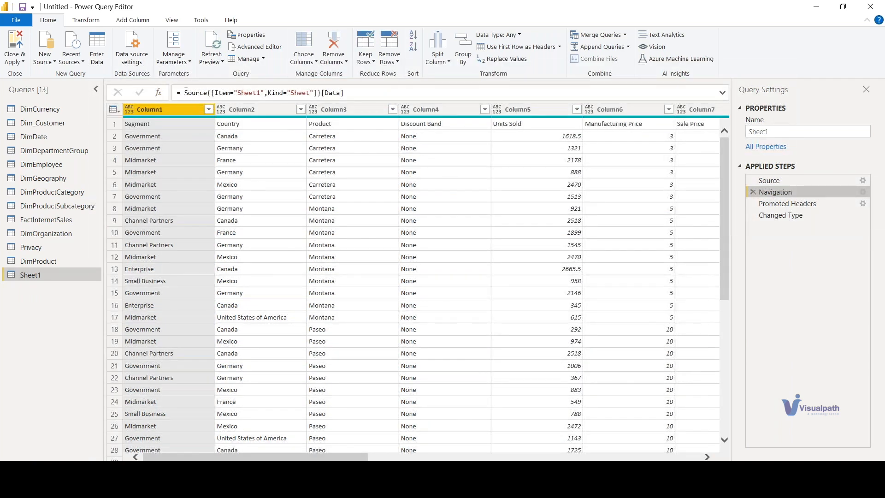
left_click_drag(185, 93, 287, 92)
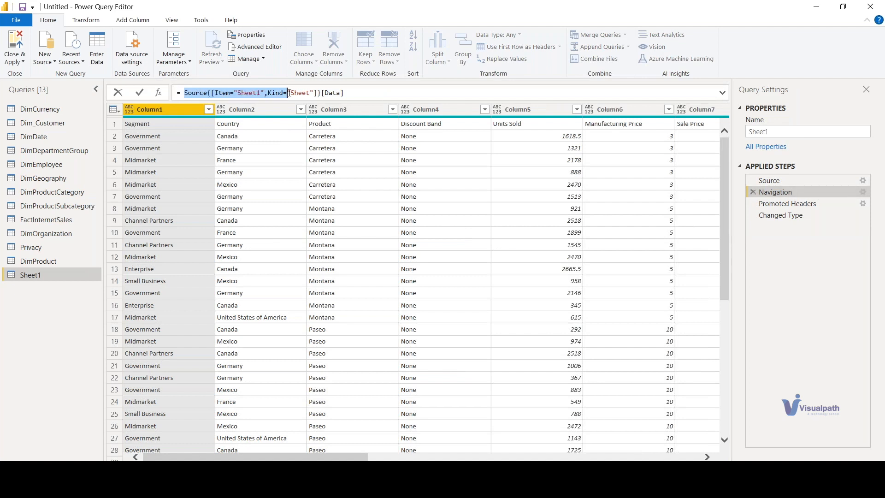
Step: Review Sheet1's code in the Advanced Editor, highlight the Promoted Headers and Changed Type lines, and close it without edits
left_click(245, 47)
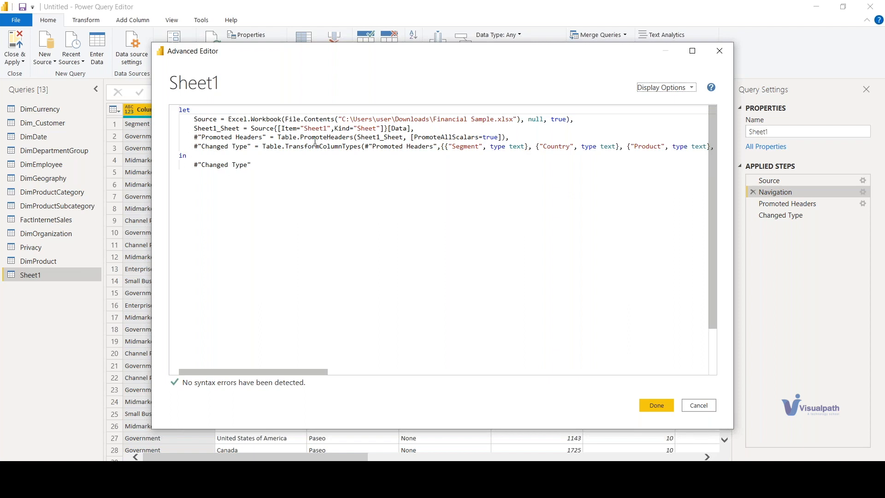
left_click_drag(190, 137, 273, 148)
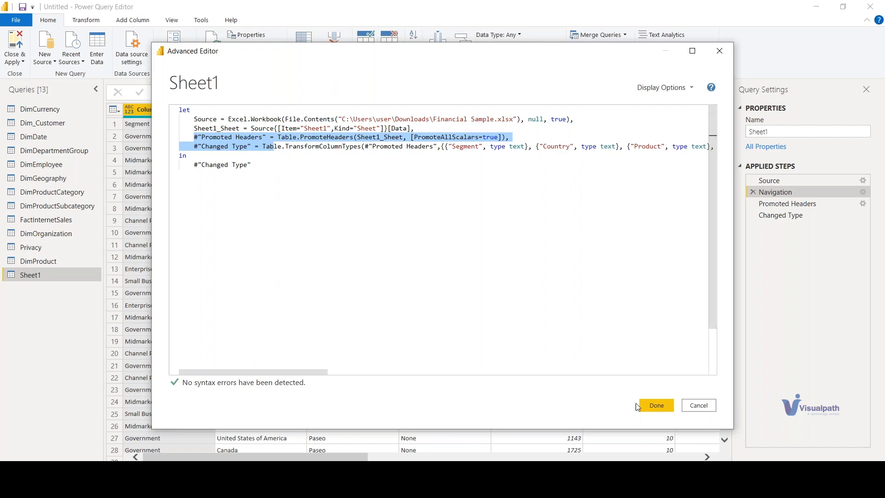
left_click(658, 408)
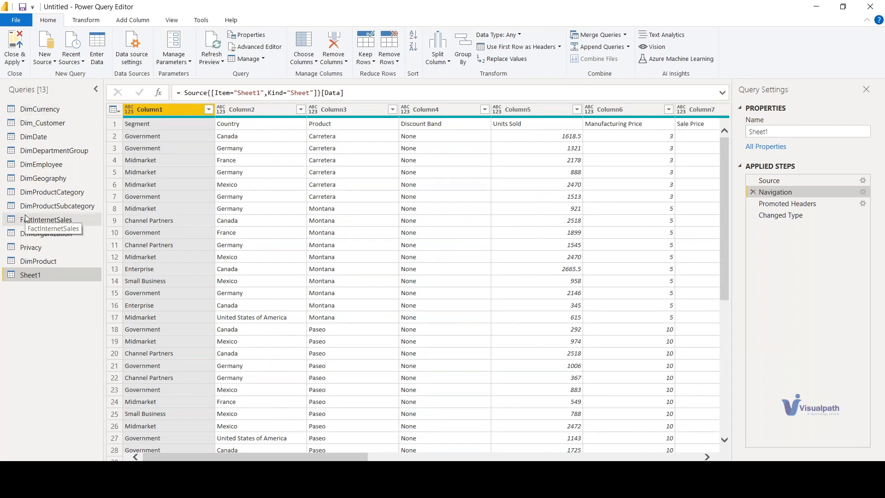
left_click(44, 60)
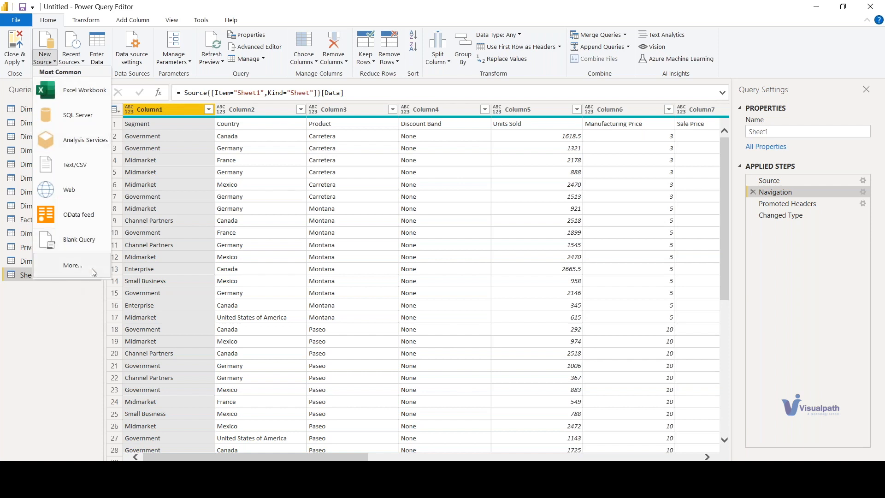
left_click(79, 190)
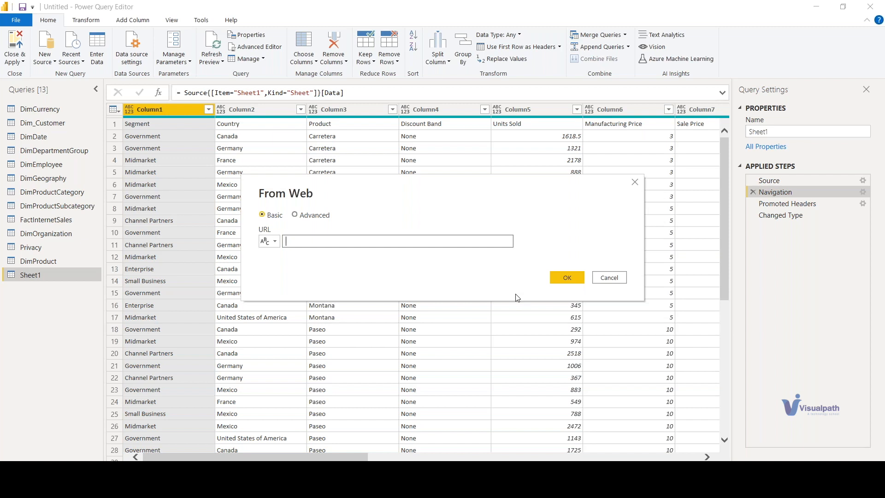
type("www.imdb.com")
key("Return")
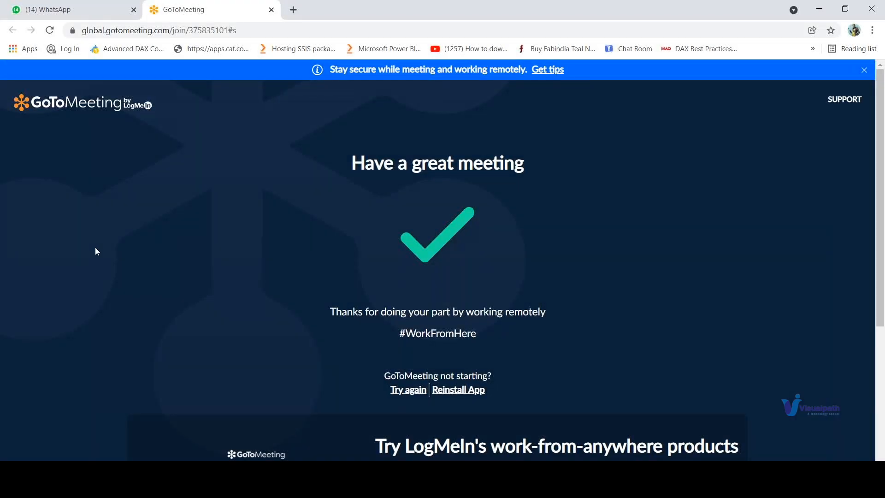
Step: View IMDb's Upcoming Releases for India page in a new Chrome tab, and return to Power Query Editor
key("ctrl+t")
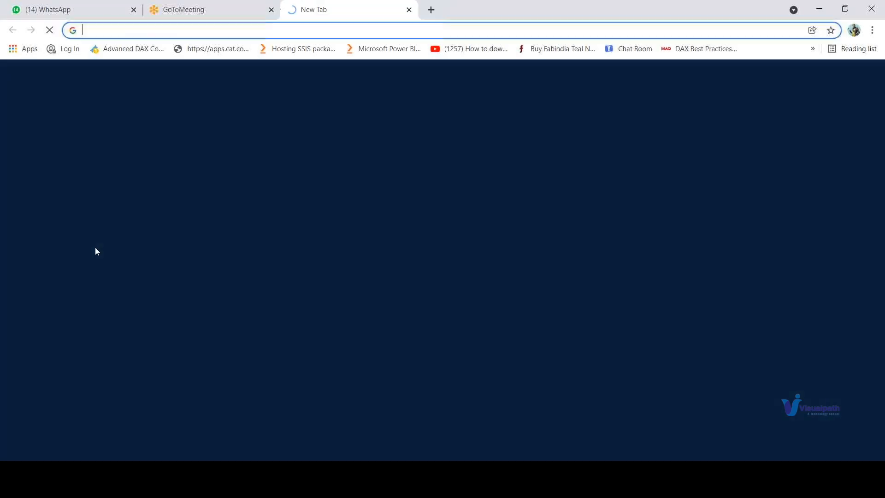
type("imdb.com/calendar?region=IN&ref_=rlm")
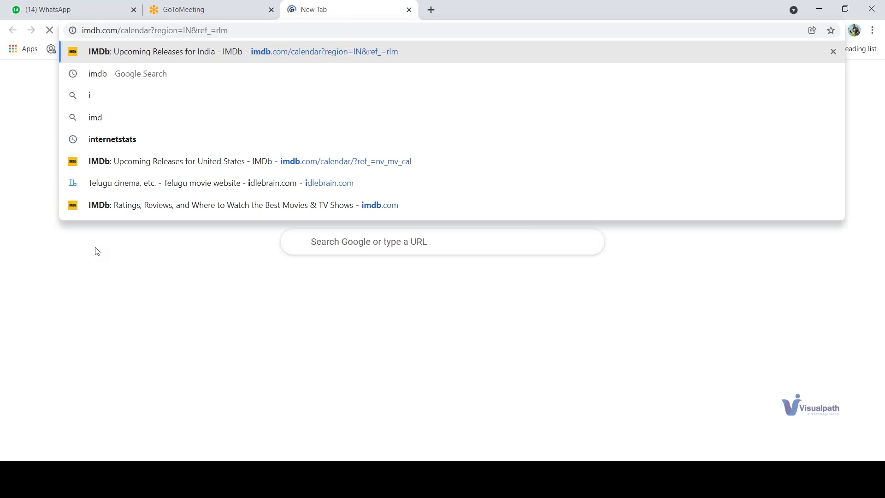
key("Return")
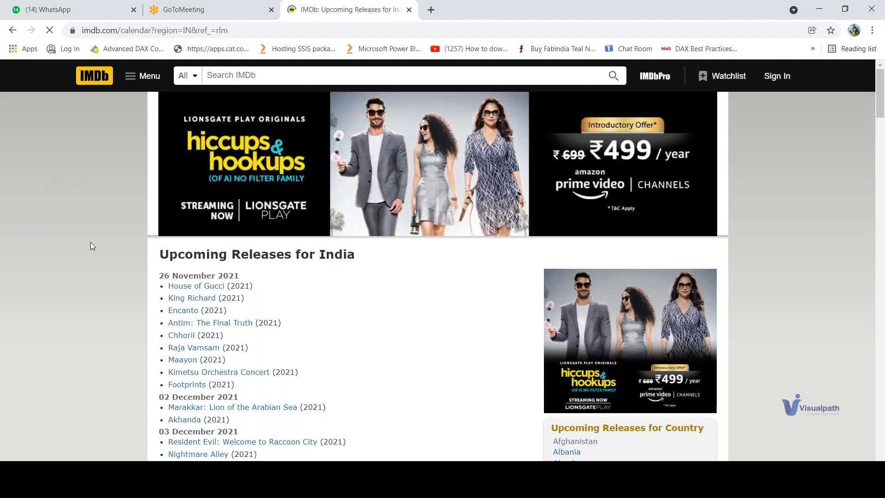
left_click(264, 30)
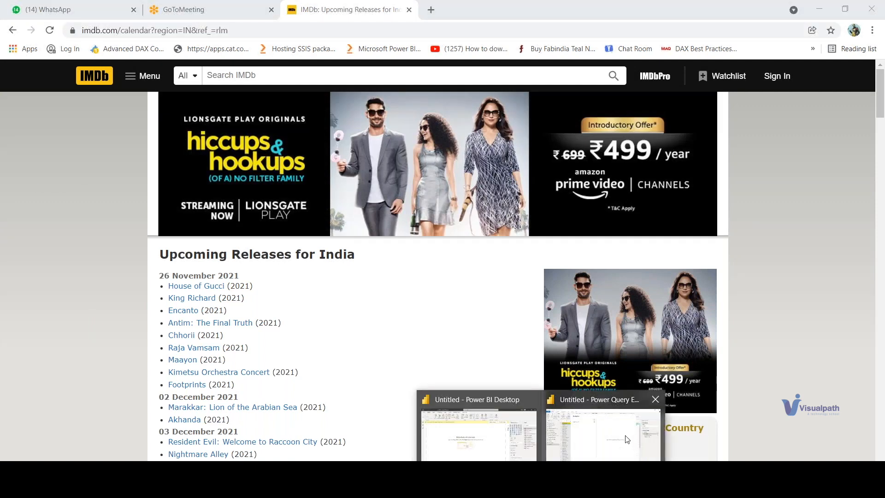
left_click(626, 437)
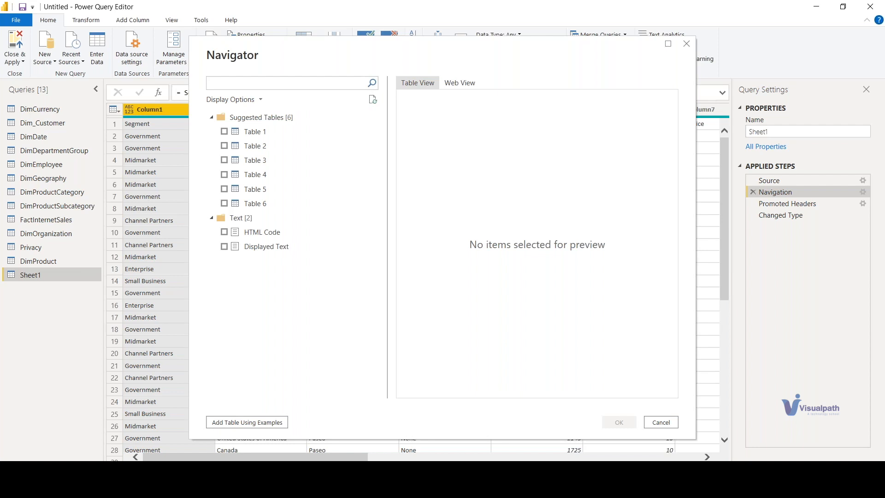
Step: Import all six suggested tables, Table 1 through Table 6, from the IMDb web source as new queries
left_click(254, 133)
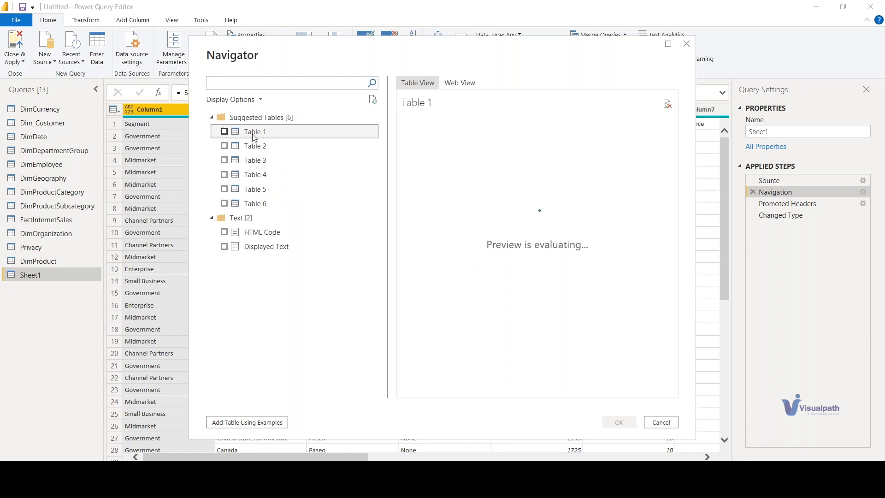
left_click(225, 132)
left_click(224, 146)
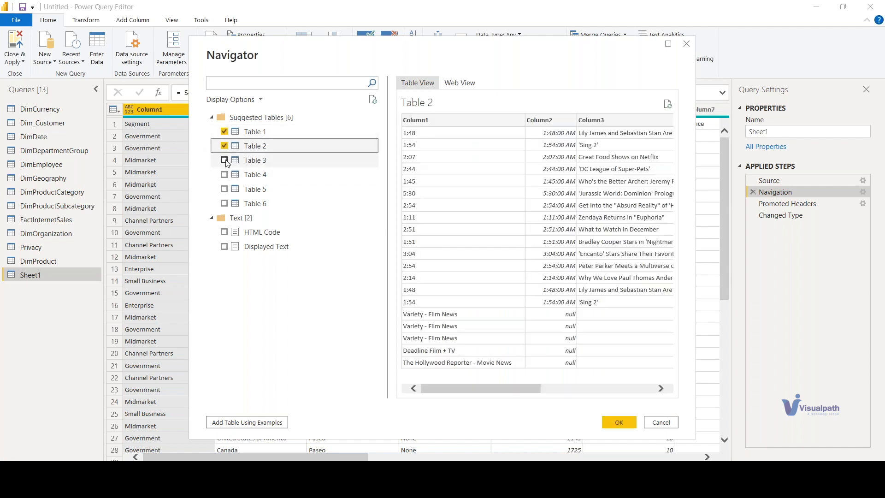
left_click(224, 160)
left_click(225, 174)
left_click(225, 189)
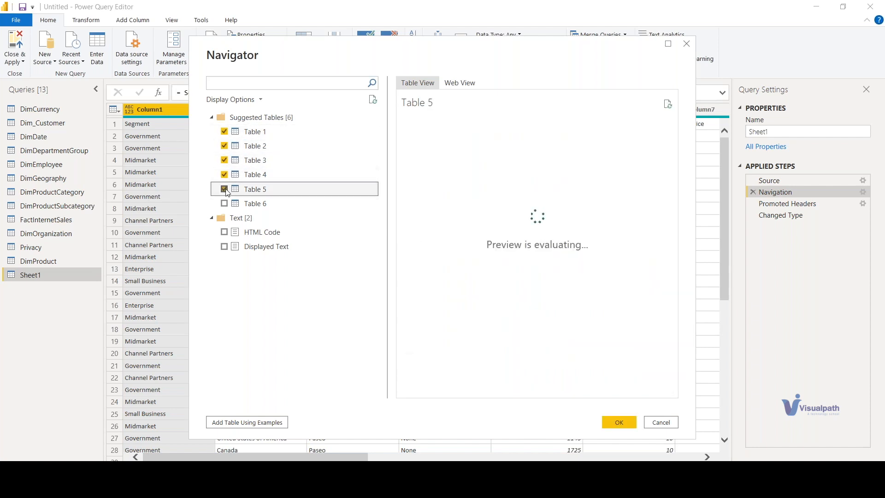
left_click(224, 203)
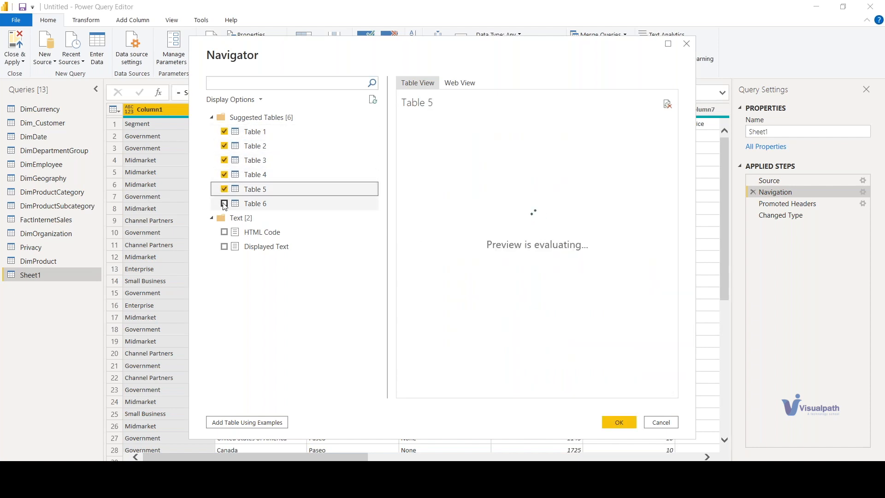
left_click(619, 422)
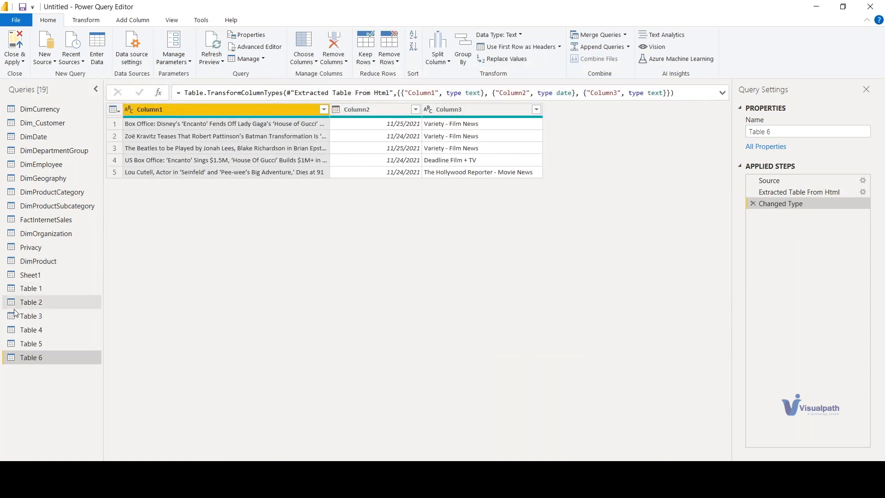
Step: Review the imported Table 1 and Table 2 queries and Table 1's code in the Advanced Editor, leaving the code unedited
left_click(30, 288)
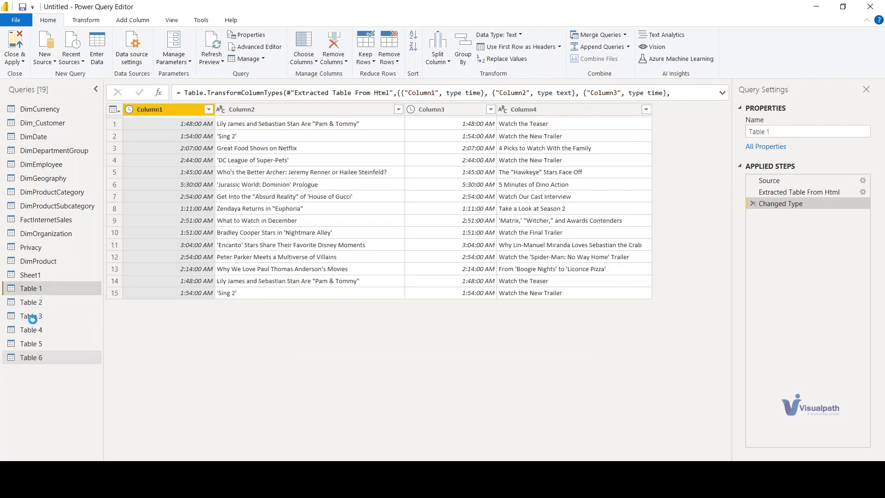
left_click(29, 303)
left_click(20, 288)
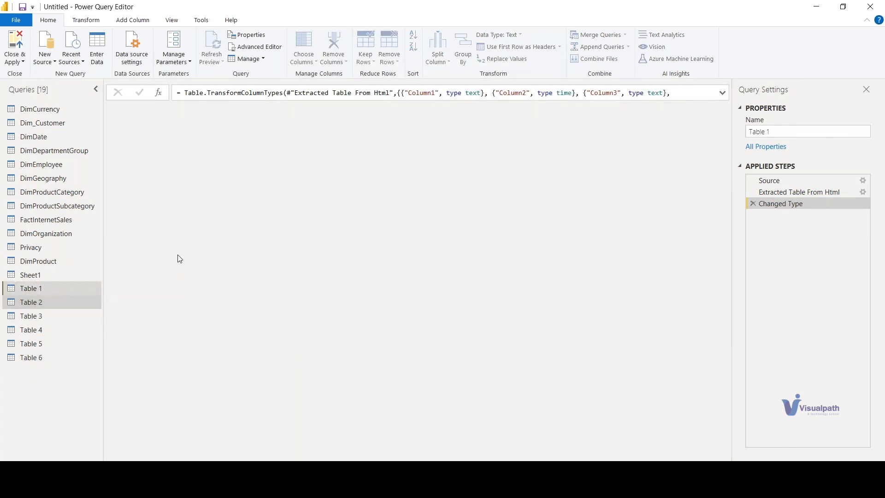
left_click(249, 48)
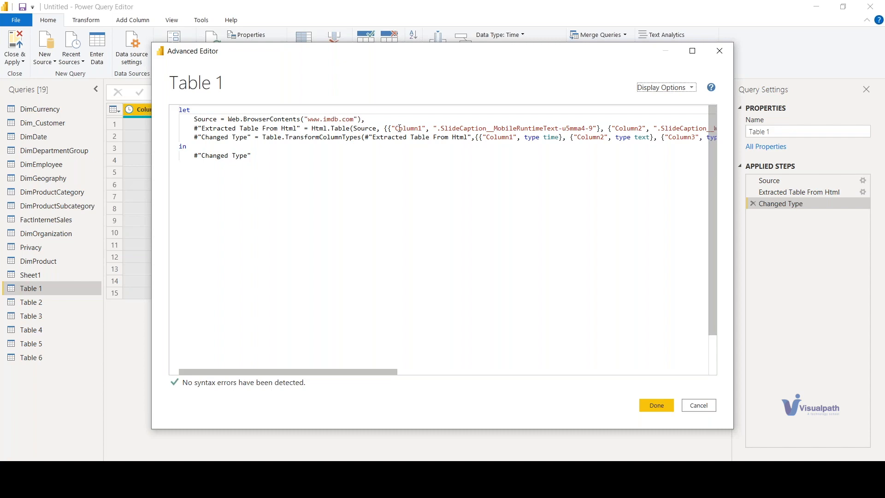
left_click(654, 405)
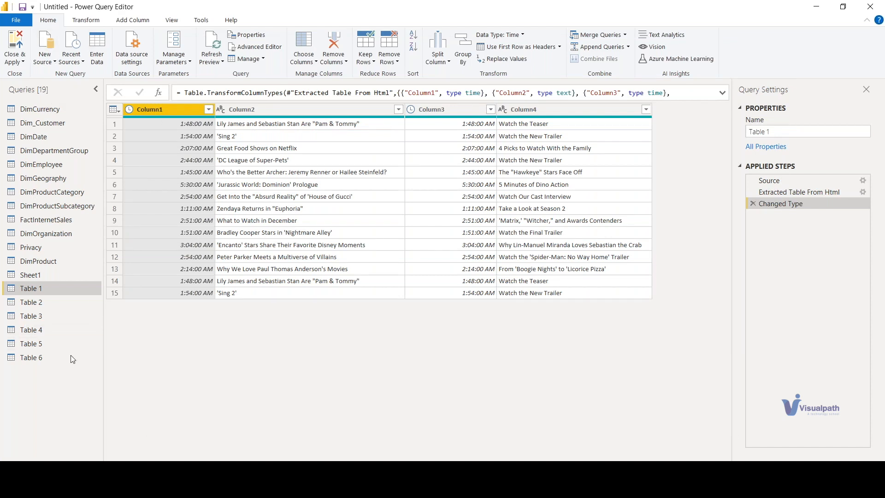
Step: Apply the pending query changes without closing the editor, loading Sheet1 and Table 1 through Table 6
left_click(21, 60)
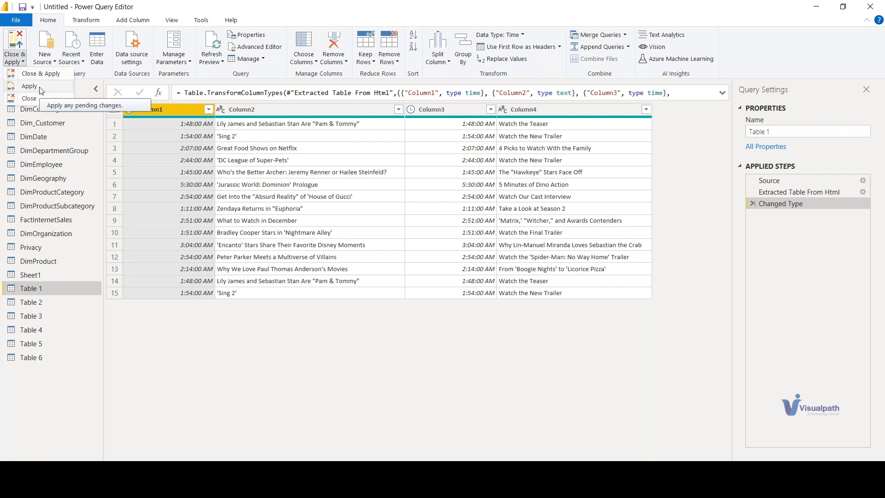
left_click(41, 90)
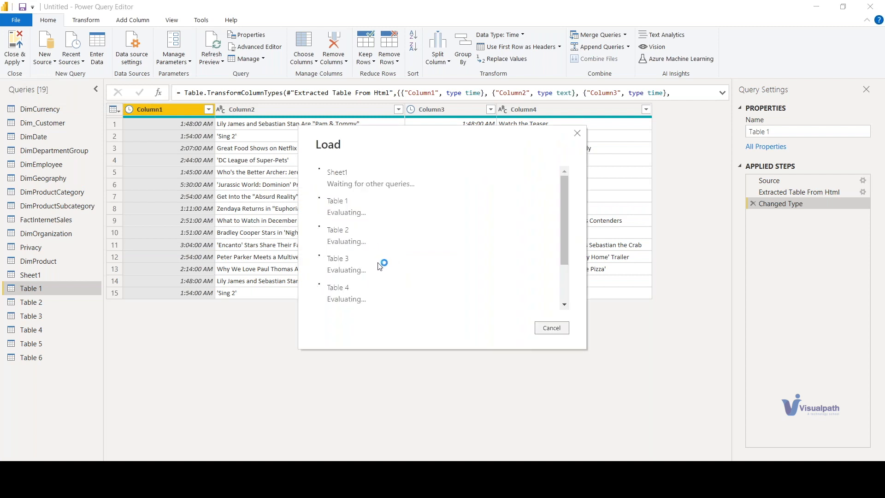
scroll(381, 263, "down", 2)
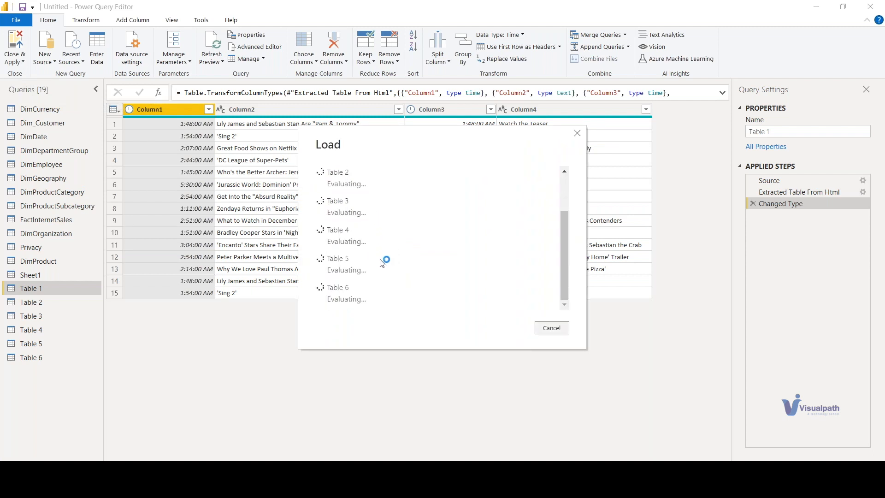
scroll(380, 263, "up", 2)
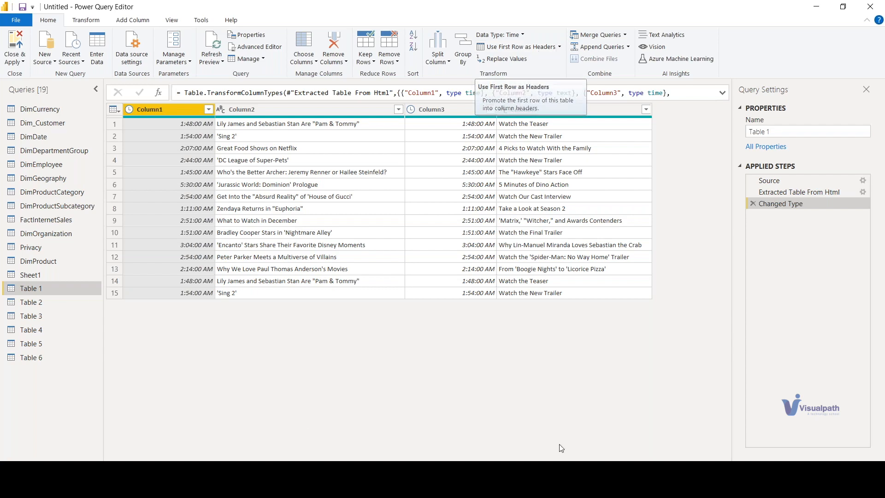
mouse_move(543, 477)
left_click(488, 428)
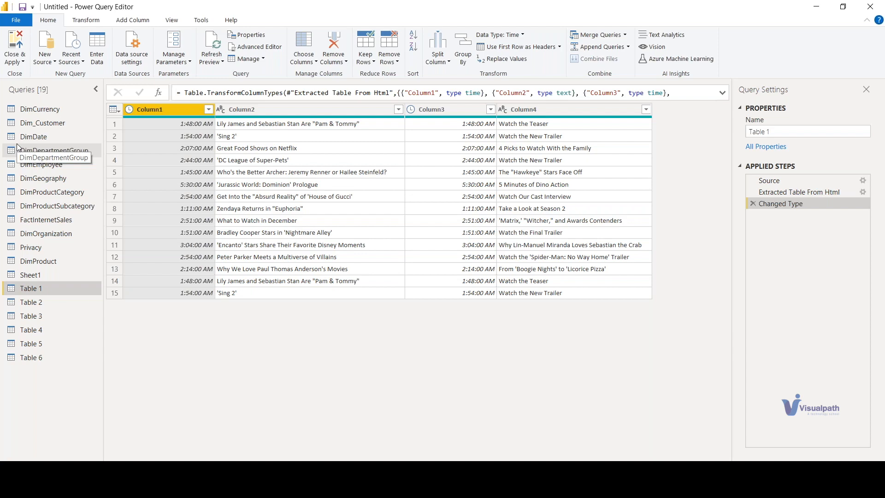
Step: Delete the Removed Other Columns step from the Dim_Customer query
left_click(46, 123)
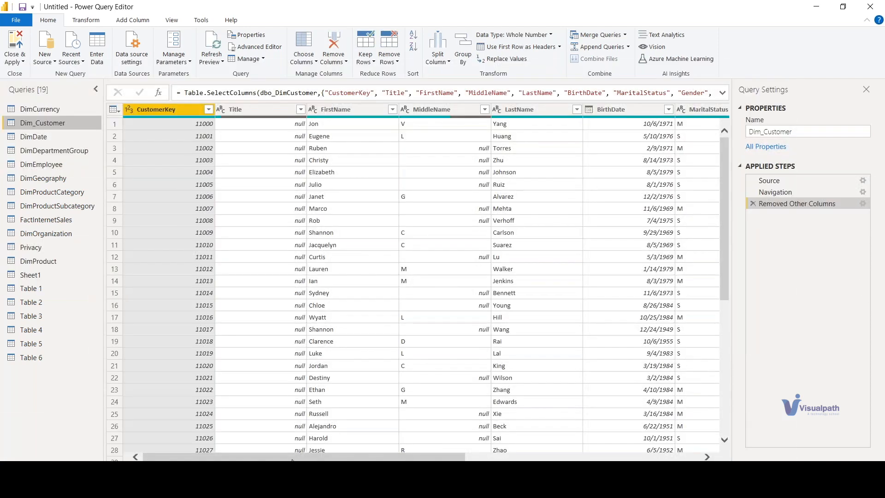
left_click_drag(292, 460, 527, 459)
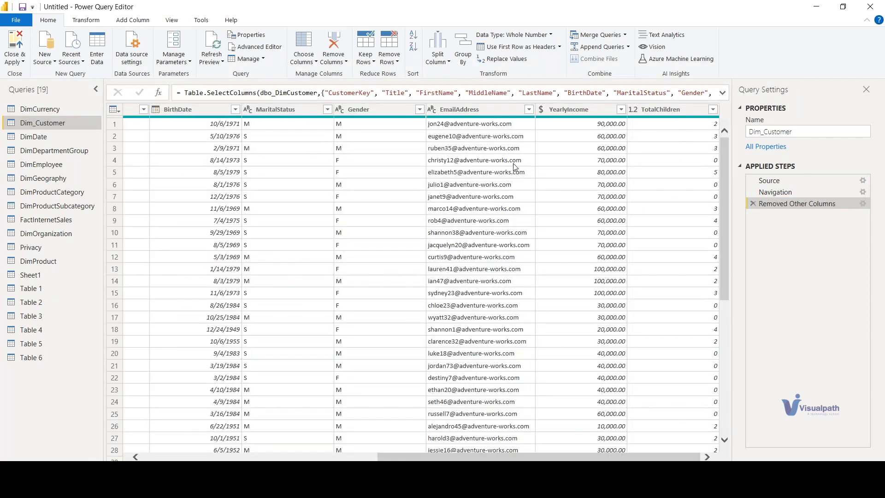
left_click(752, 204)
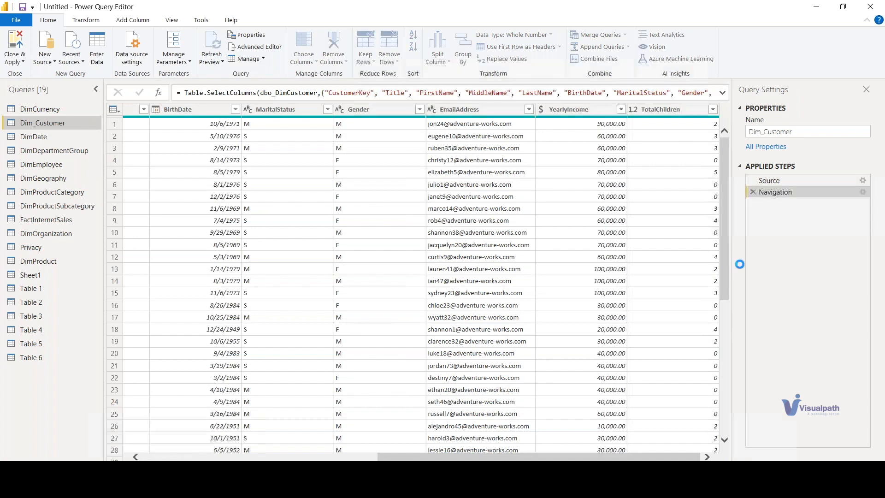
left_click_drag(261, 458, 159, 459)
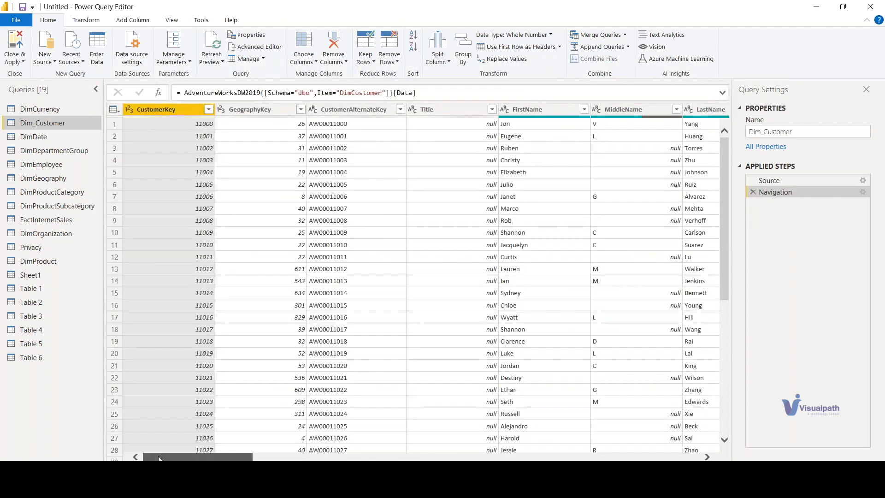
Step: Browse the Dim_Customer column list with Go to Column and go to the Phone column
left_click(306, 63)
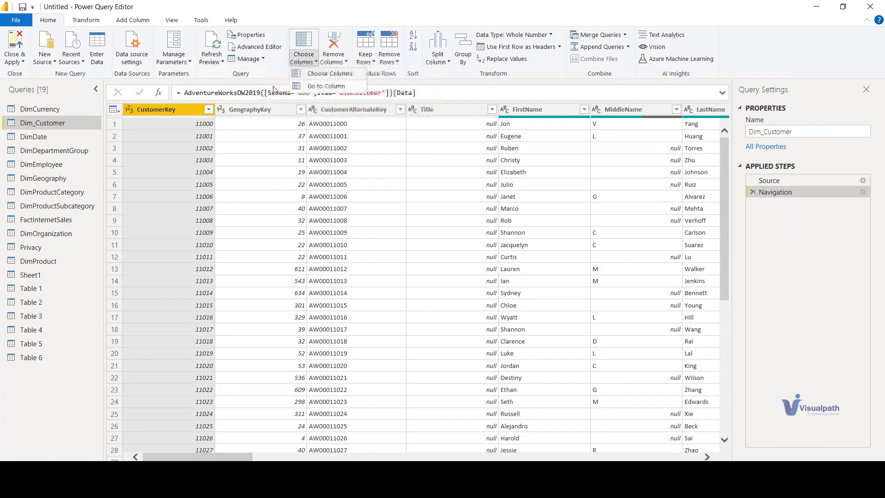
left_click(337, 86)
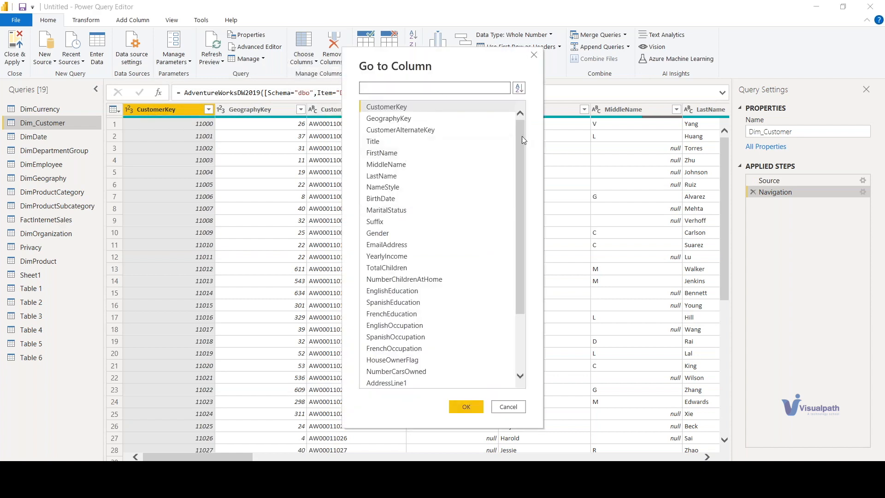
left_click_drag(522, 139, 524, 117)
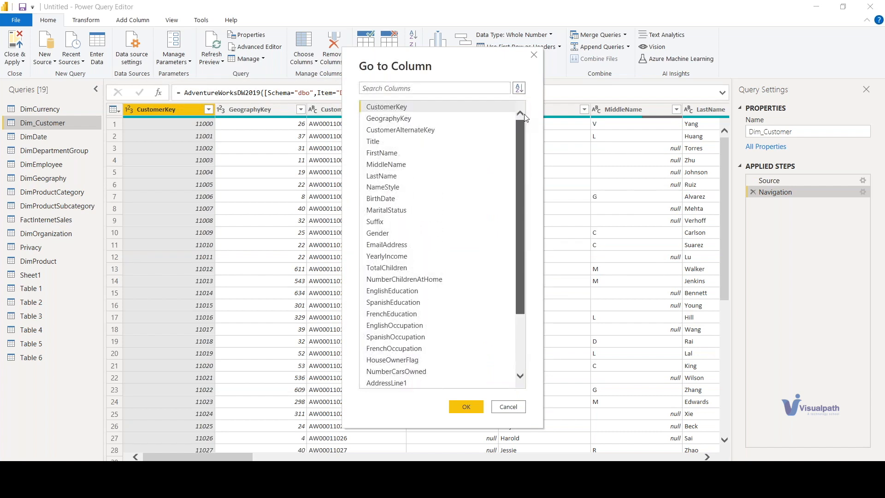
left_click(368, 87)
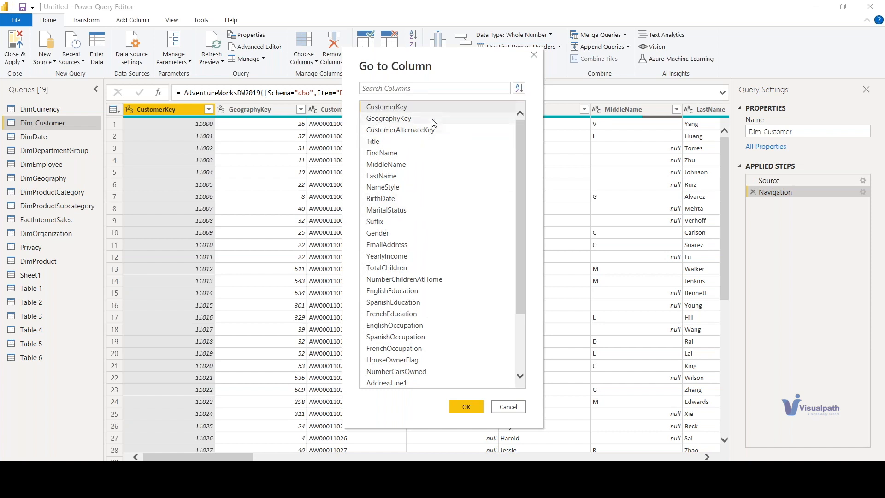
scroll(442, 221, "down", 3)
left_click(415, 223)
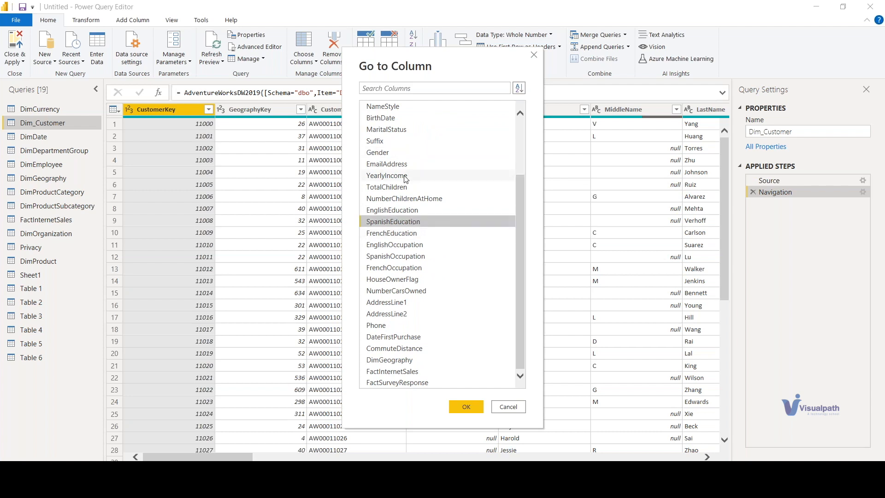
left_click(405, 177)
left_click(394, 189)
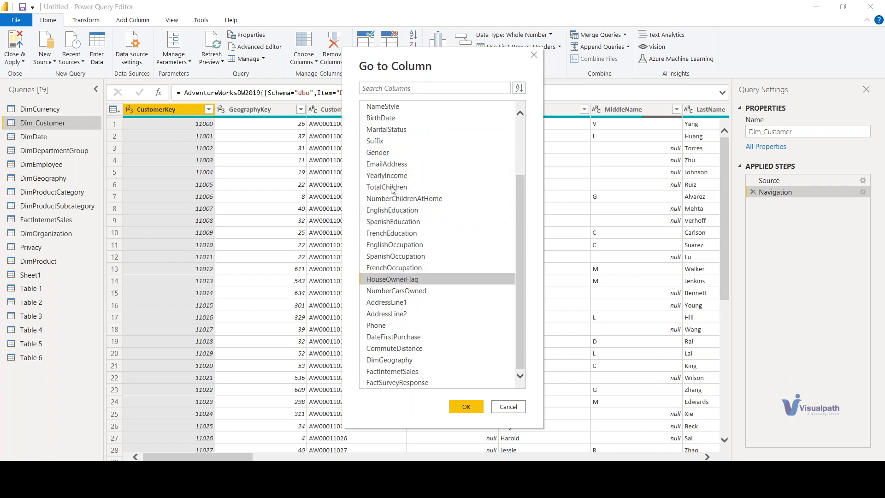
left_click(386, 302)
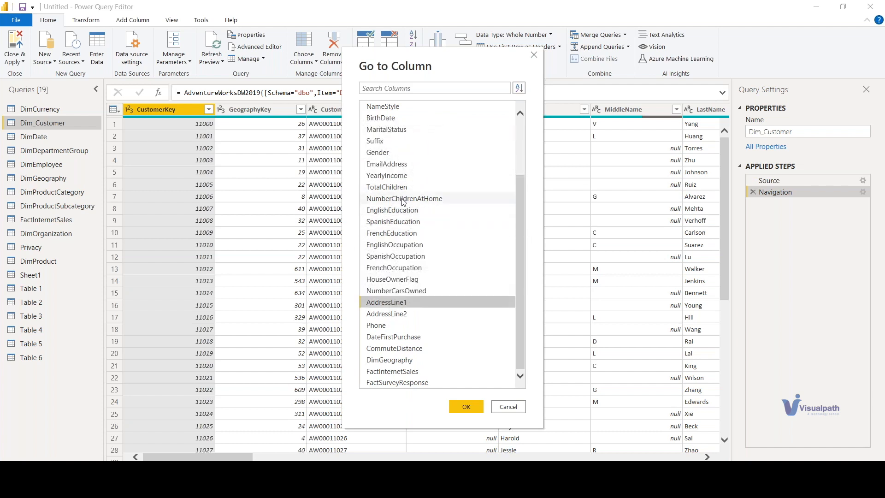
scroll(394, 209, "up", 3)
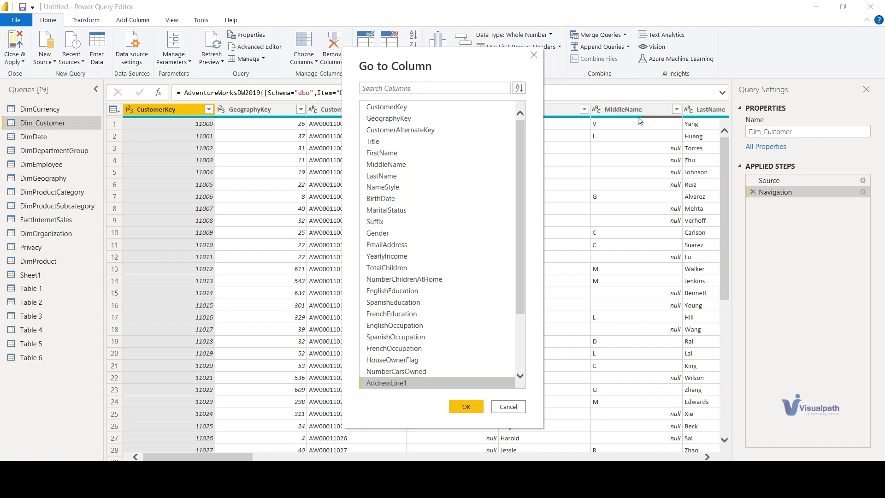
scroll(396, 316, "down", 1)
scroll(396, 316, "down", 2)
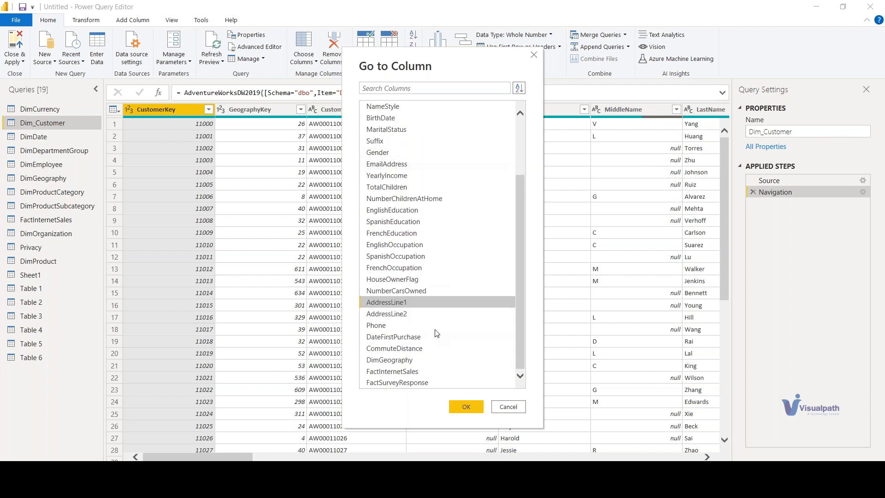
left_click(413, 327)
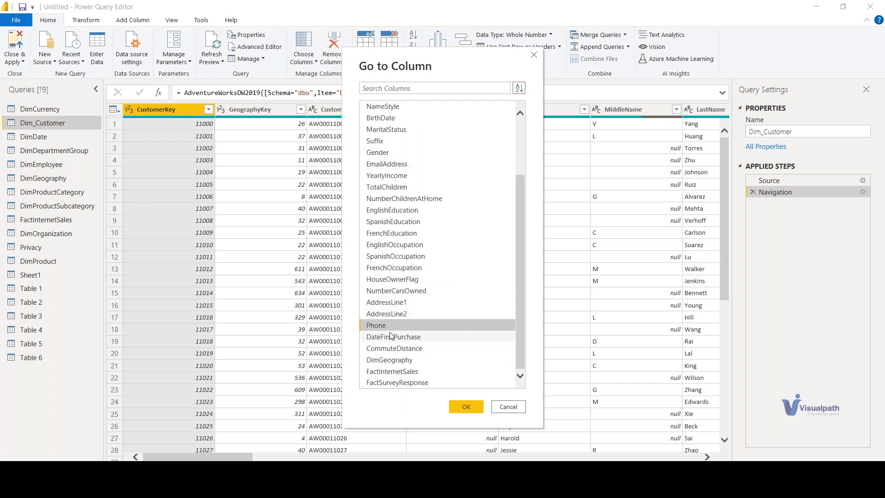
left_click(469, 407)
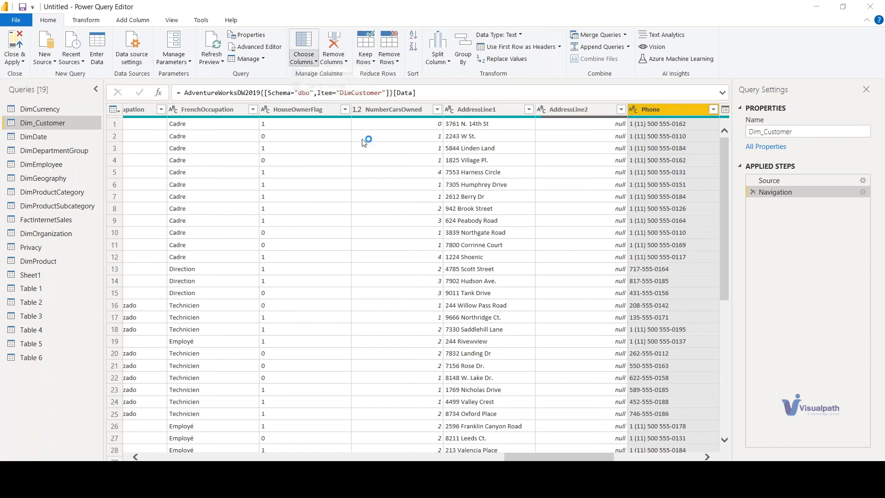
Step: Go to the TotalChildren column and after that the SpanishOccupation column with Go to Column
key("ctrl+g")
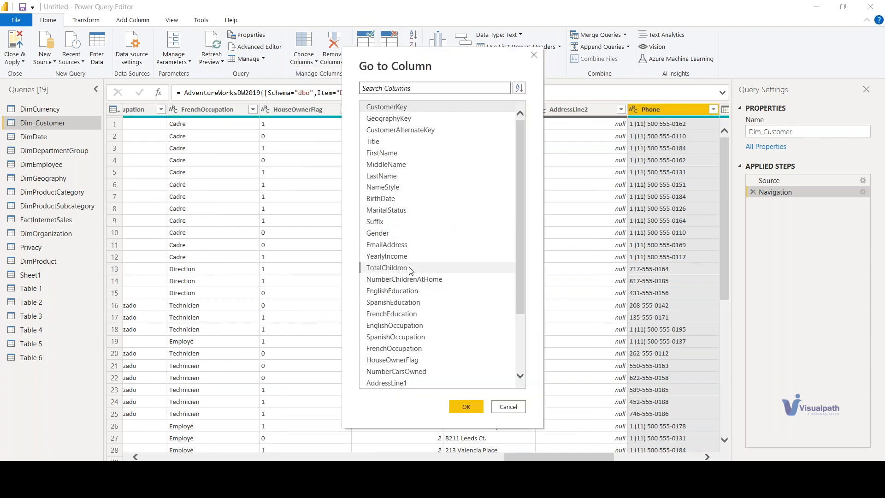
left_click(372, 270)
left_click(466, 406)
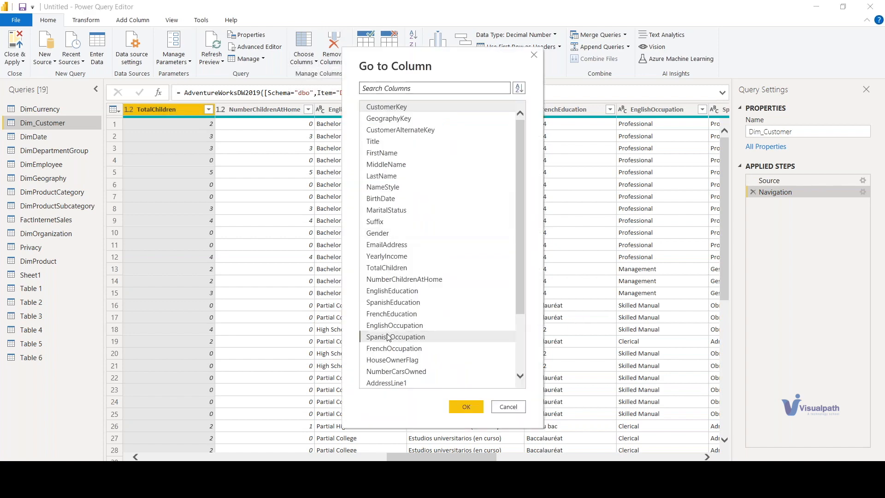
left_click(386, 337)
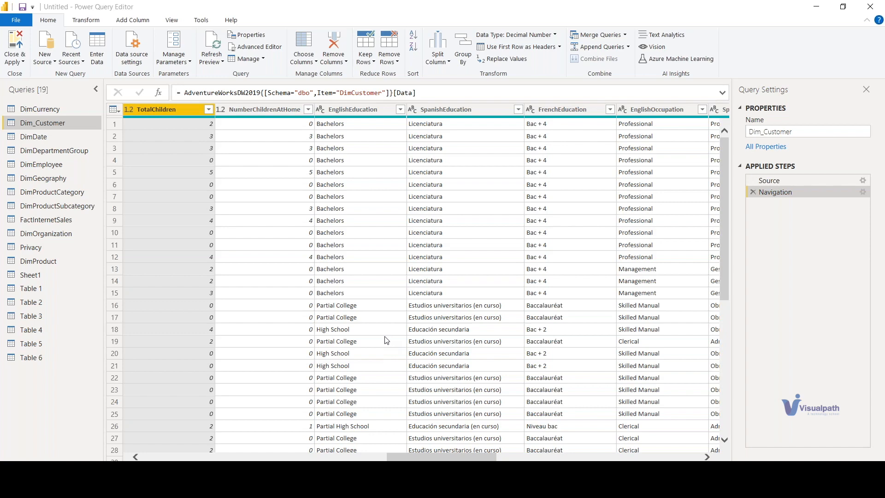
left_click(722, 109)
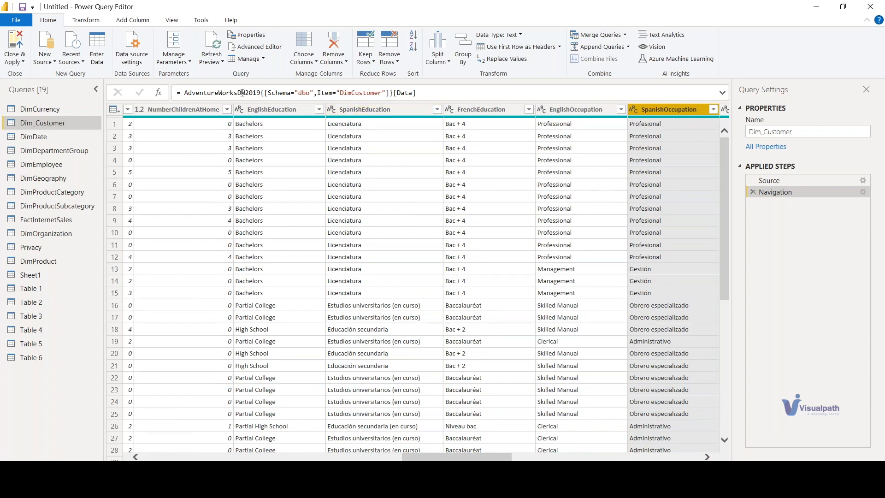
left_click(303, 59)
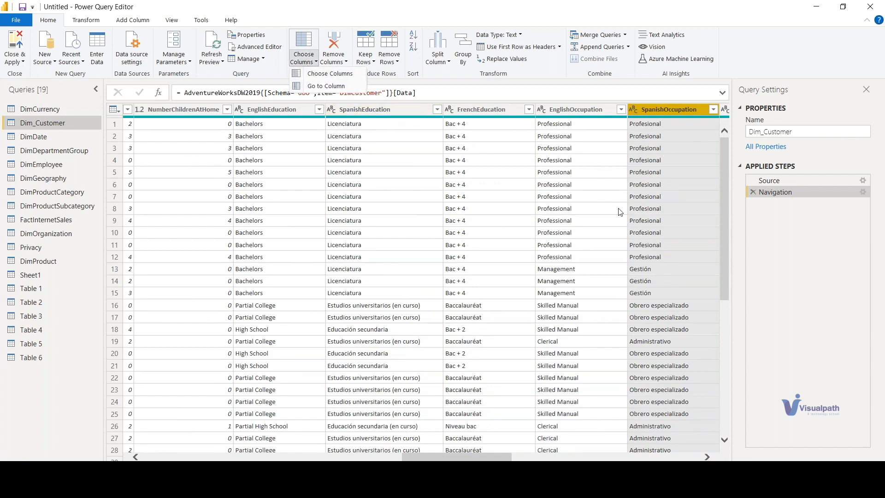
left_click(774, 289)
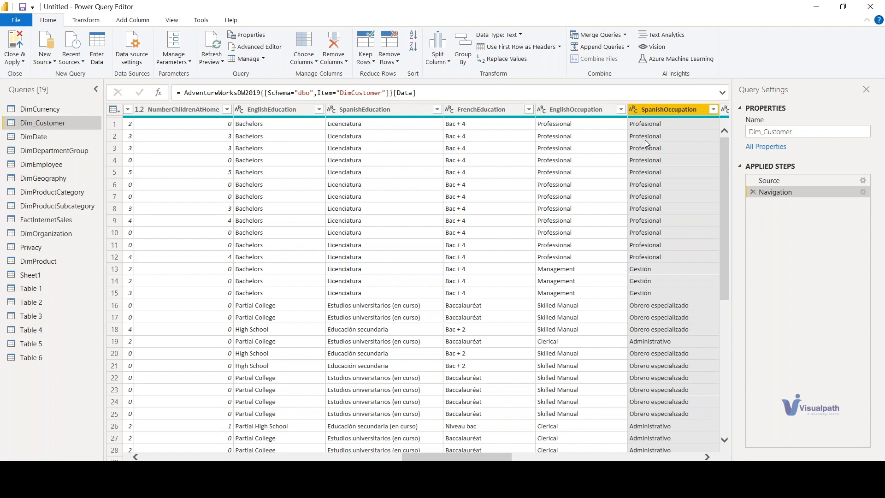
left_click(174, 112)
left_click(268, 111)
key("Right")
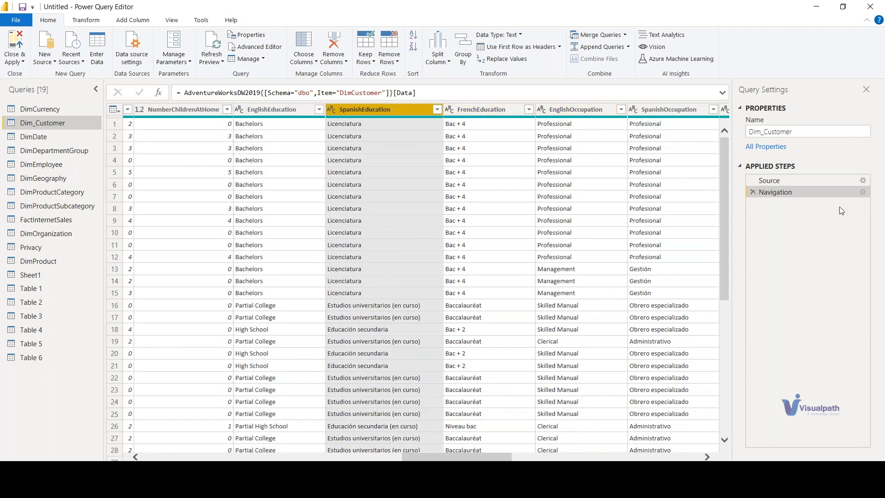
left_click(337, 65)
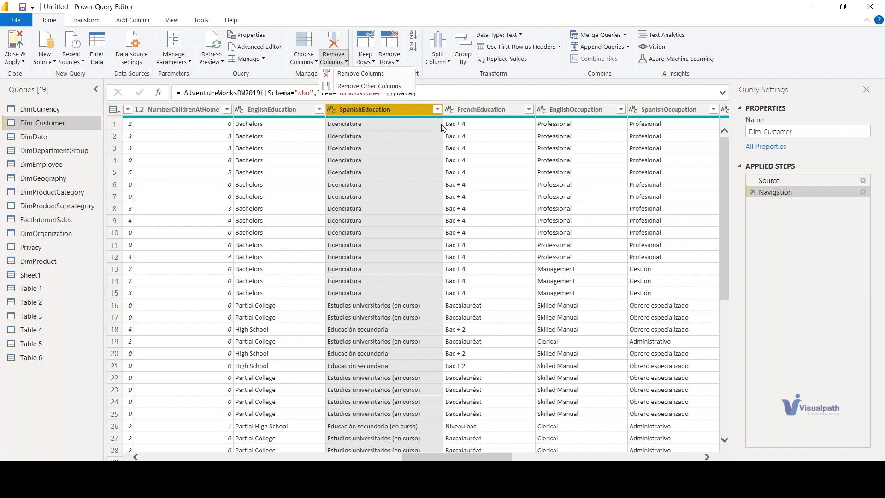
left_click(71, 406)
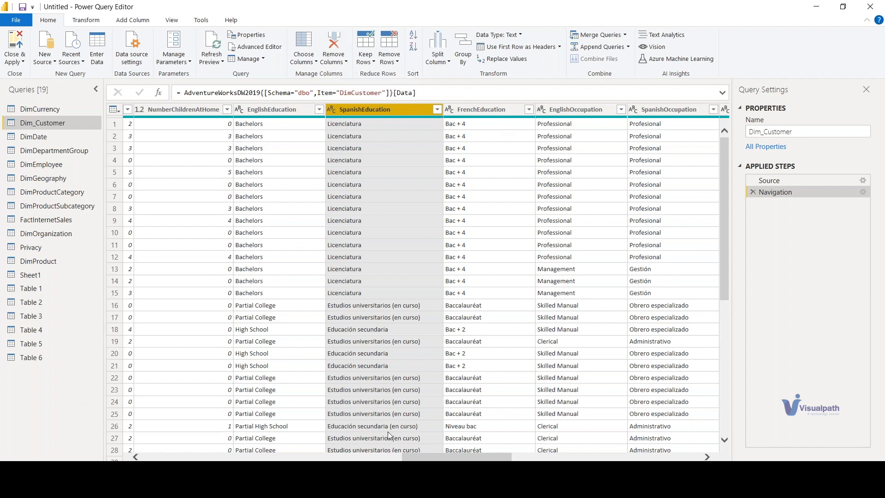
Step: Choose only Title, FirstName, MiddleName, LastName, Gender, EmailAddress, YearlyIncome and TotalChildren as the columns to keep in Dim_Customer
left_click_drag(468, 460, 148, 439)
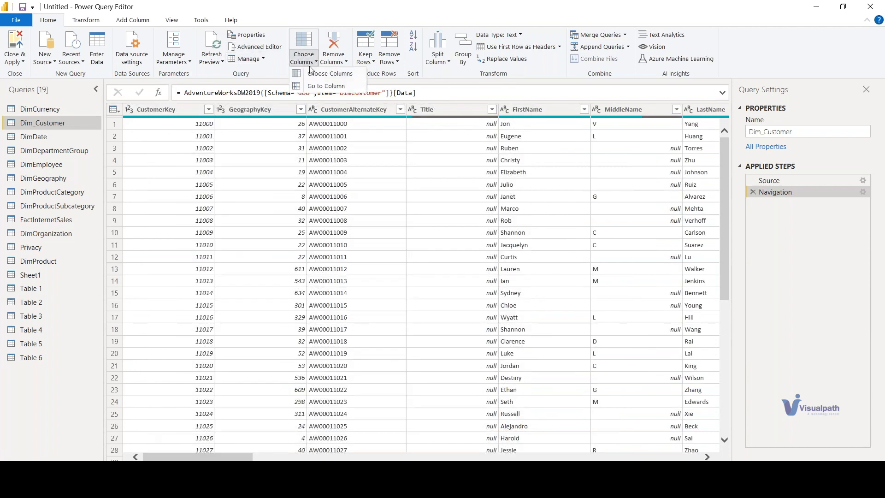
left_click(304, 48)
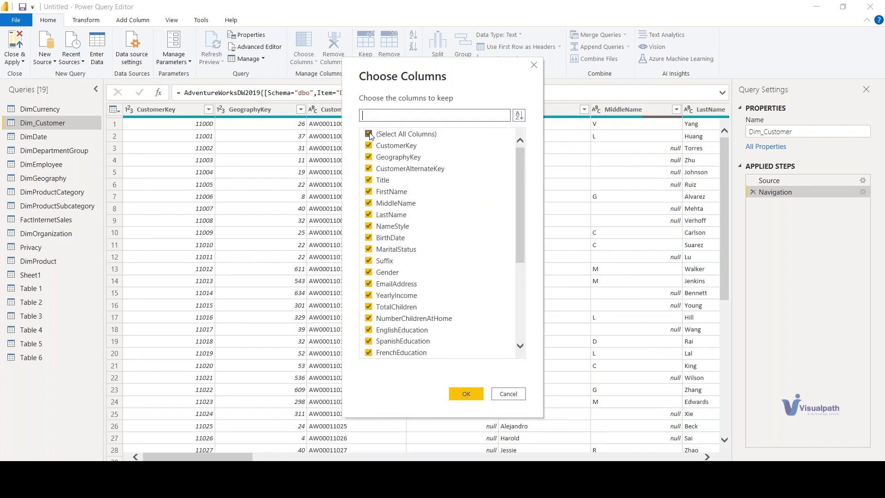
left_click(369, 134)
left_click(368, 180)
left_click(368, 191)
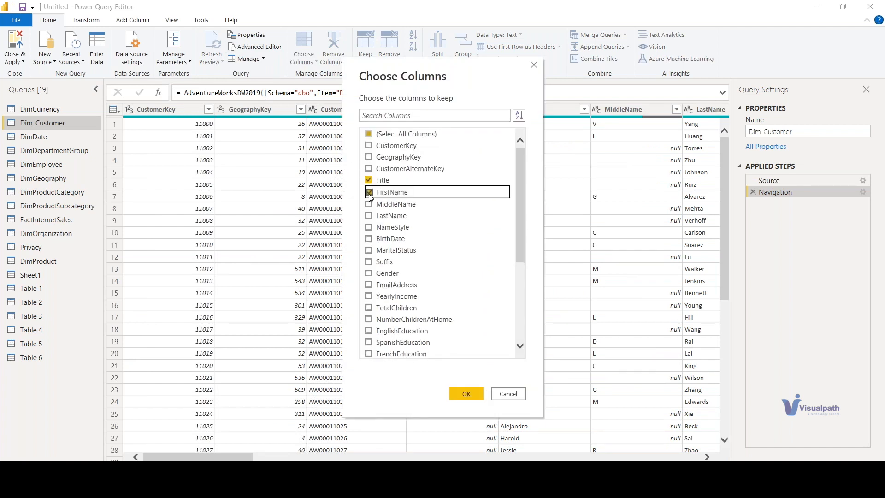
left_click(369, 203)
left_click(368, 215)
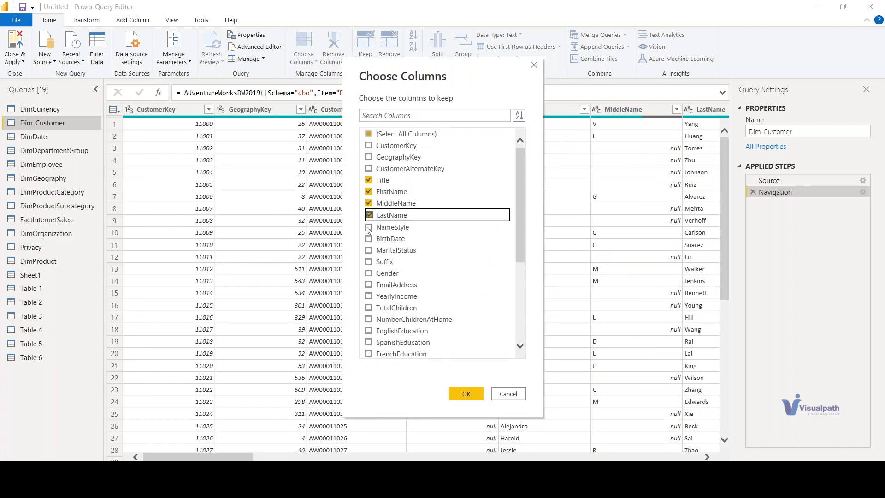
left_click(369, 273)
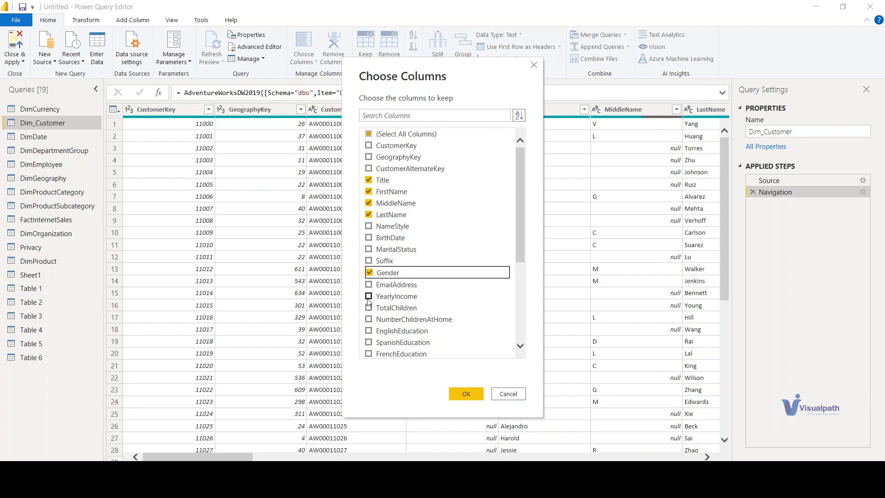
left_click(369, 296)
left_click(368, 284)
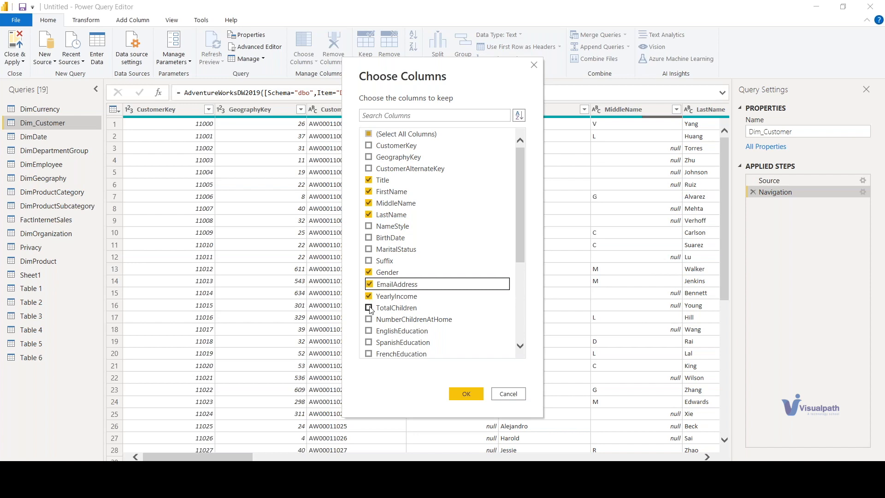
left_click(369, 307)
left_click(463, 393)
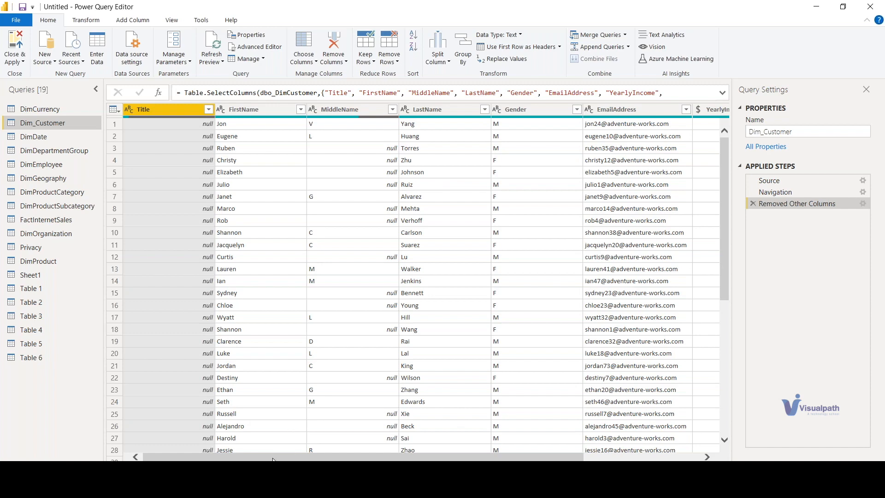
Step: Remove the Title column from Dim_Customer and restore it by deleting the Removed Columns step
left_click_drag(273, 458, 239, 453)
left_click(345, 62)
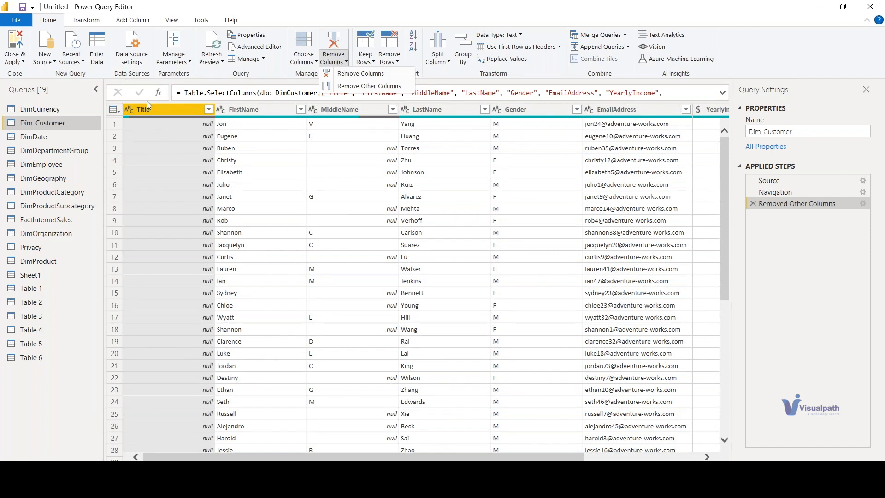
left_click(60, 397)
left_click(226, 110)
left_click(178, 110)
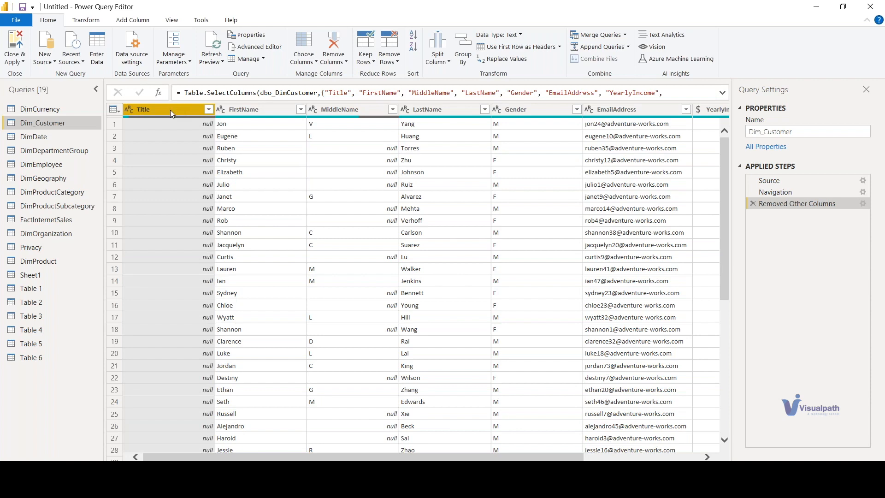
left_click(337, 62)
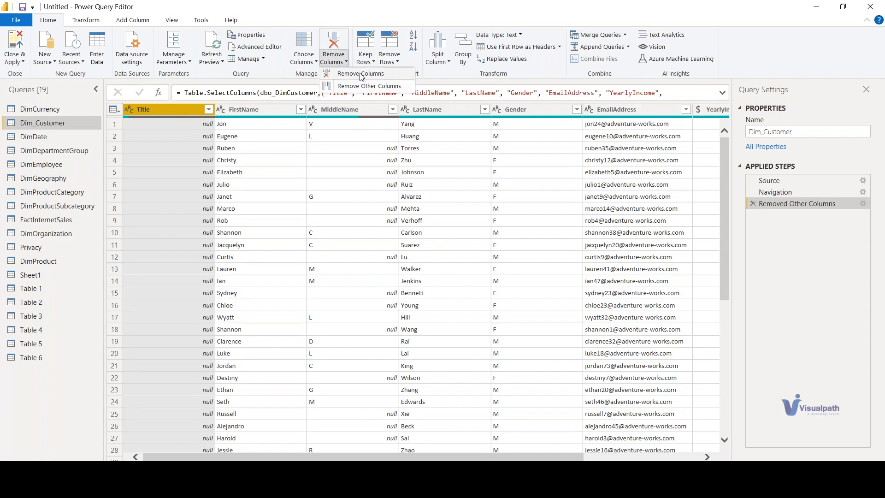
left_click(361, 75)
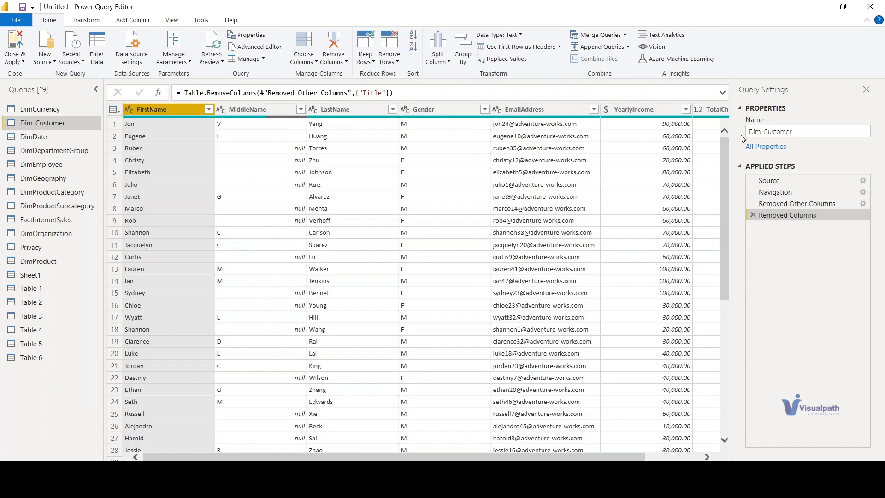
left_click(753, 215)
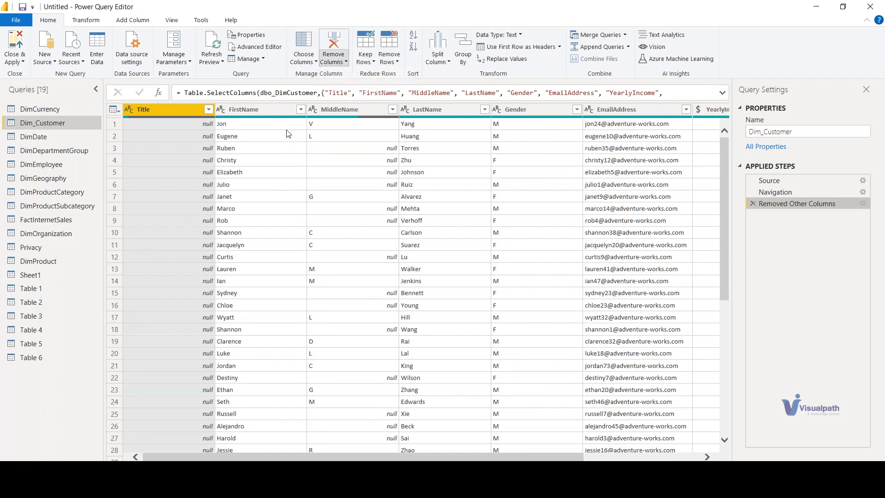
Step: Remove the Title, FirstName, MiddleName and LastName columns together from Dim_Customer
left_click(277, 109, "ctrl")
left_click(351, 109, "ctrl")
left_click(445, 109, "ctrl")
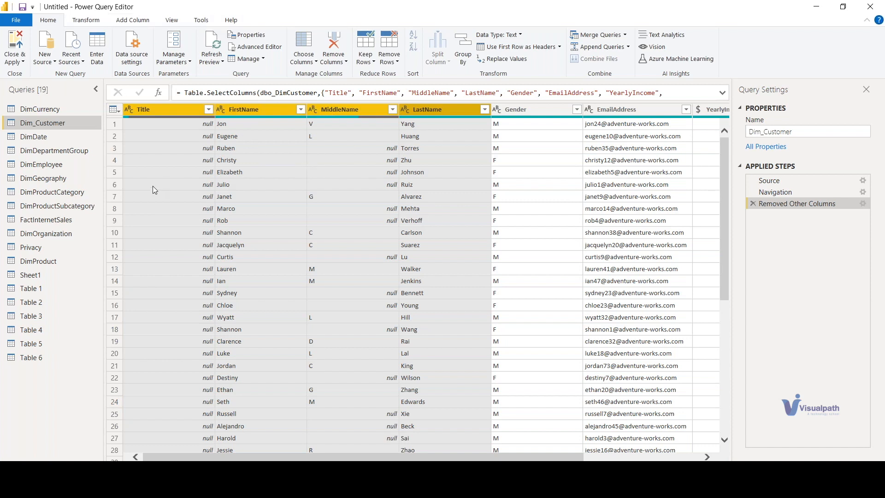
left_click(333, 58)
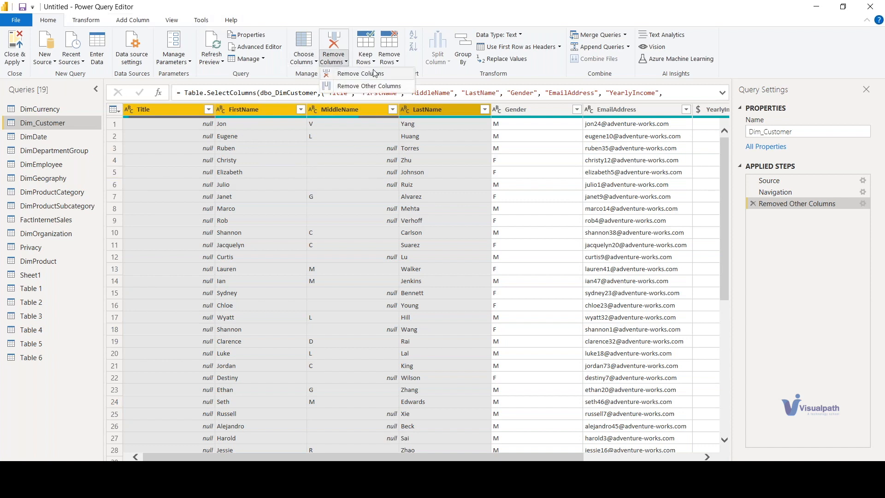
left_click(374, 73)
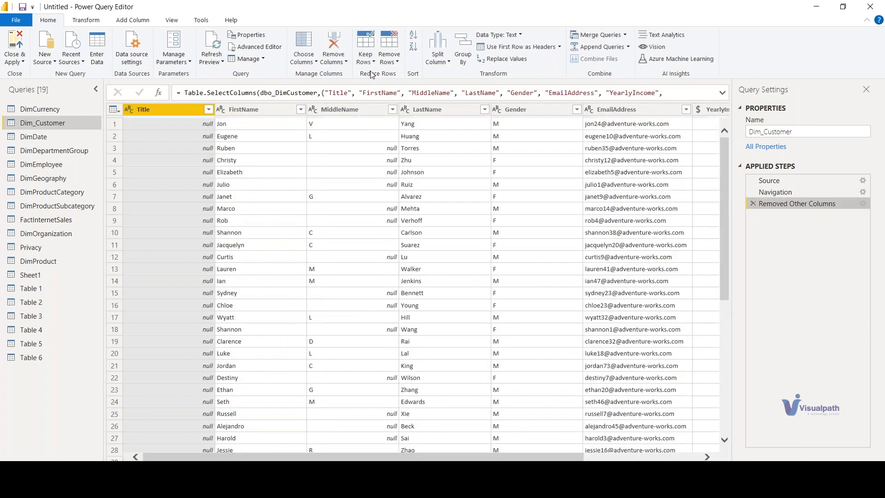
Step: Keep only the Title, FirstName, MiddleName and LastName columns in Dim_Customer by removing the other columns
left_click(269, 109, "ctrl")
left_click(350, 109, "ctrl")
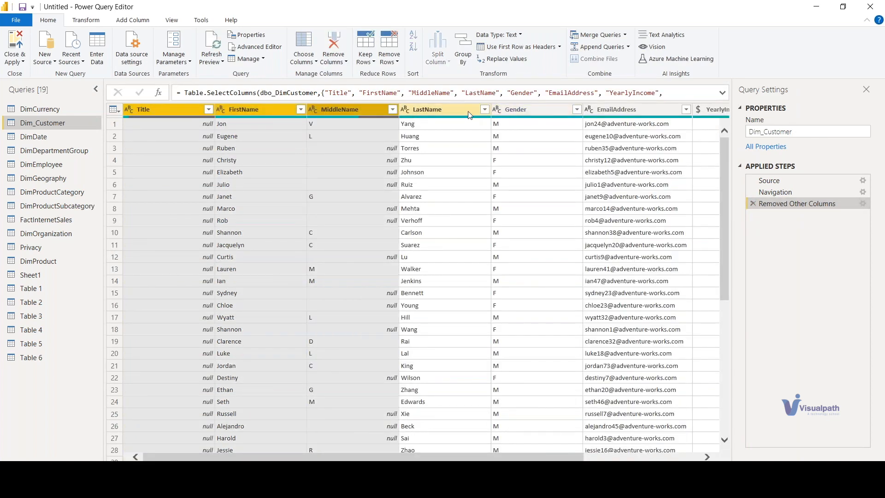
left_click(465, 111, "ctrl")
left_click(345, 61)
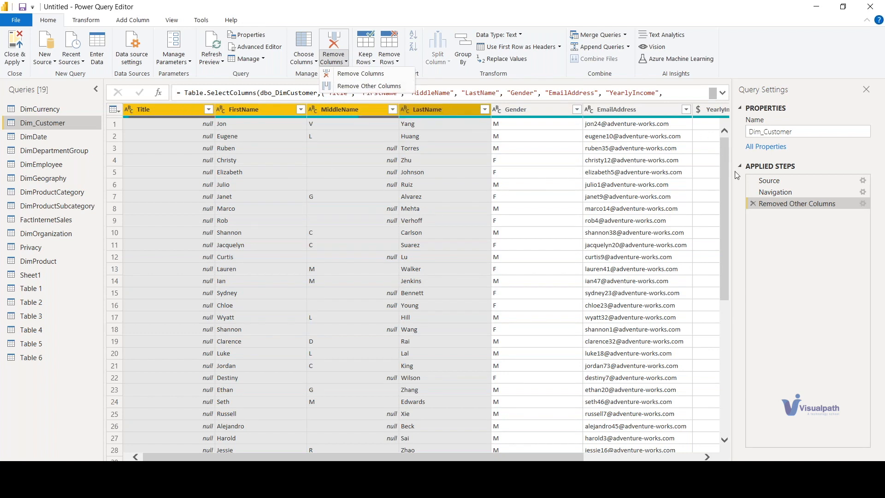
left_click(364, 86)
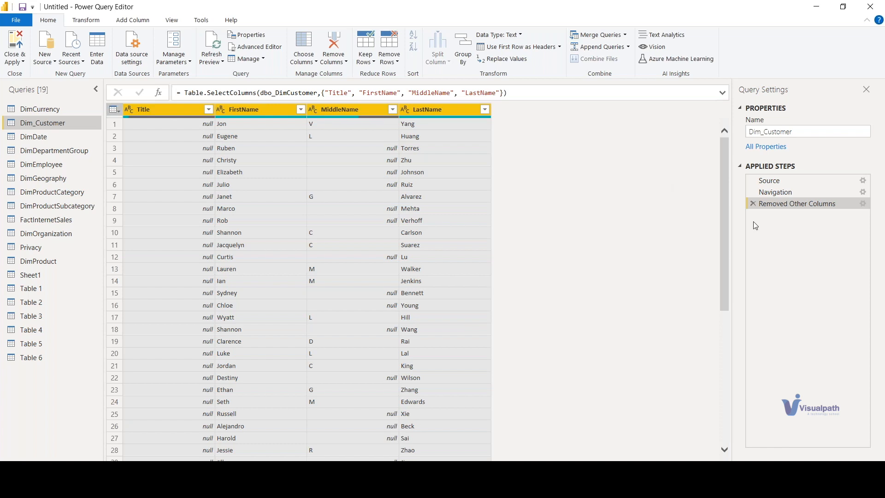
left_click(335, 58)
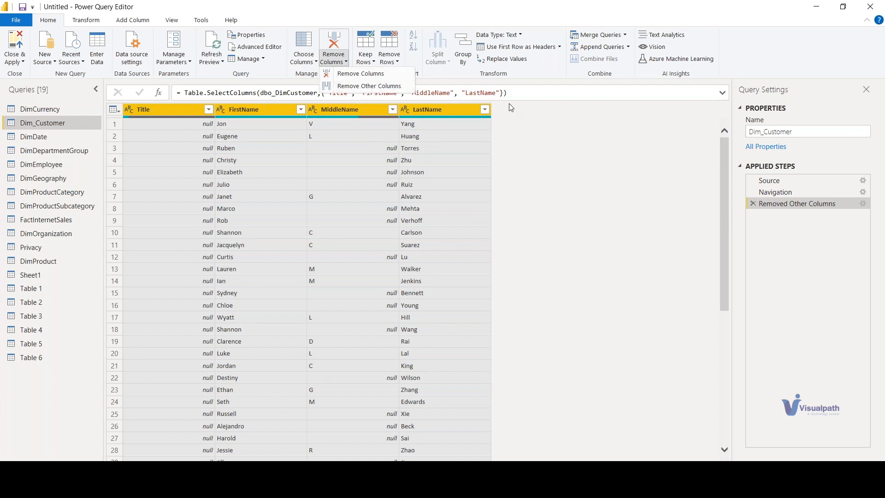
left_click(549, 275)
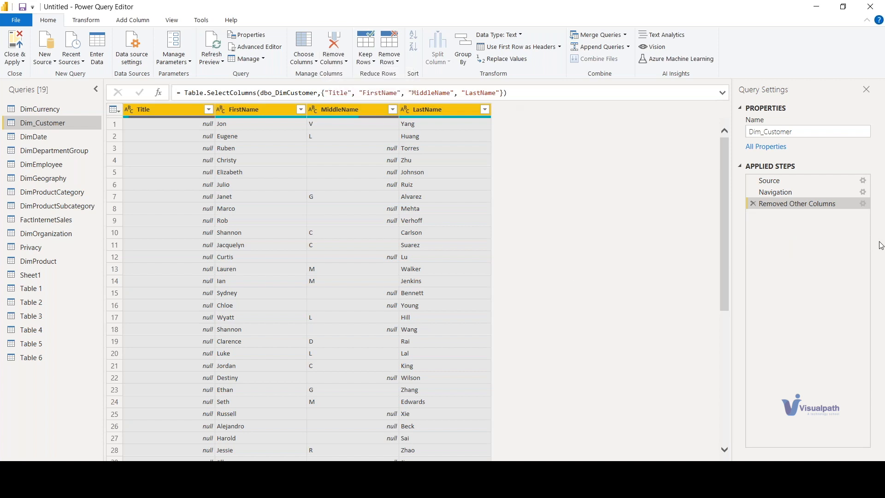
left_click(663, 33)
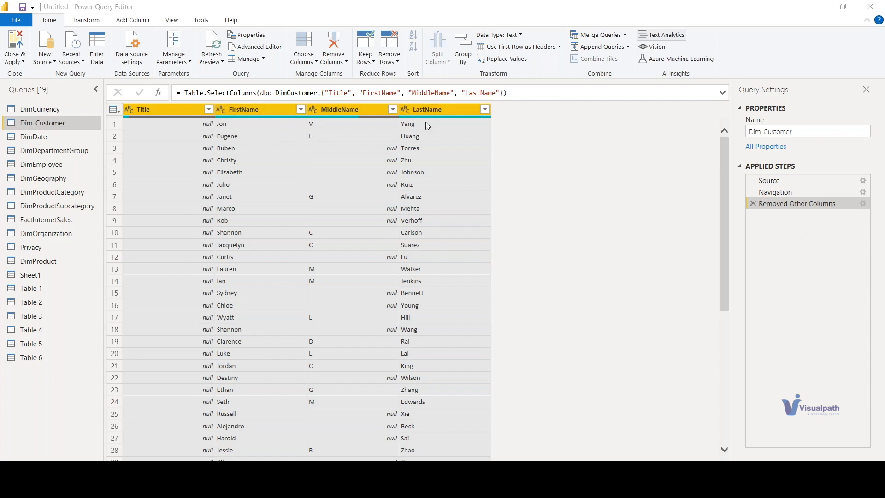
left_click(346, 65)
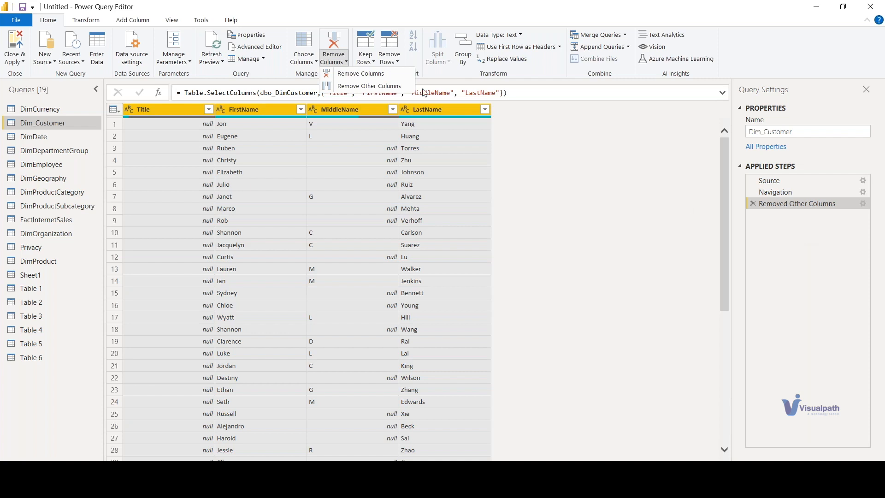
left_click(300, 61)
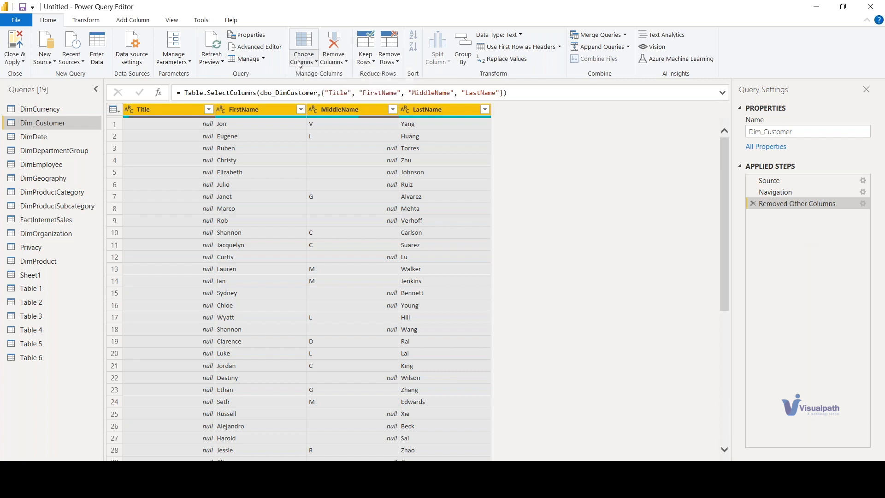
left_click(333, 61)
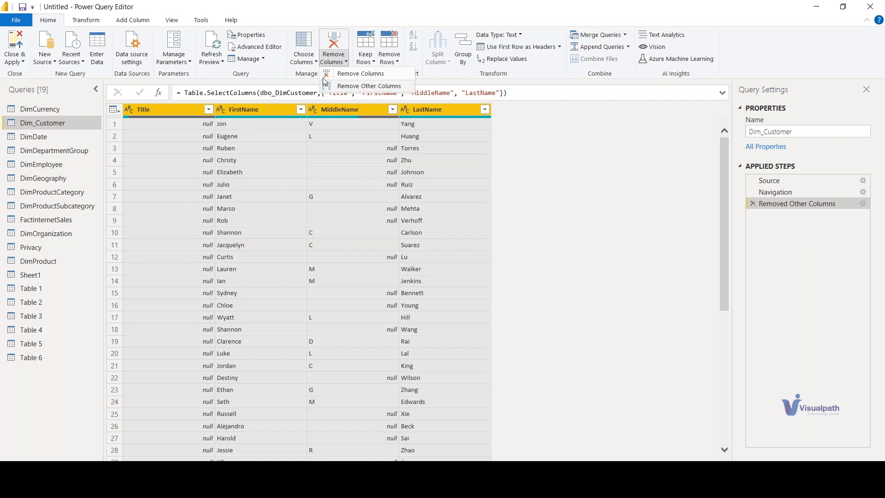
left_click(306, 65)
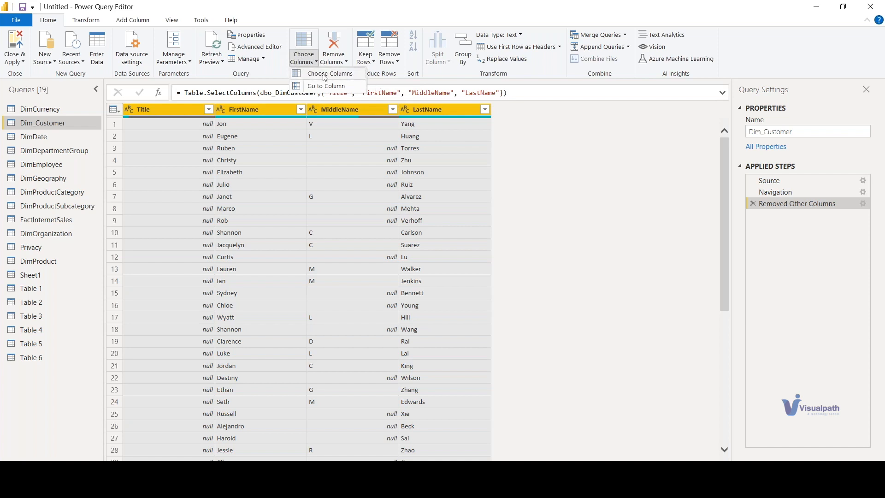
left_click(562, 171)
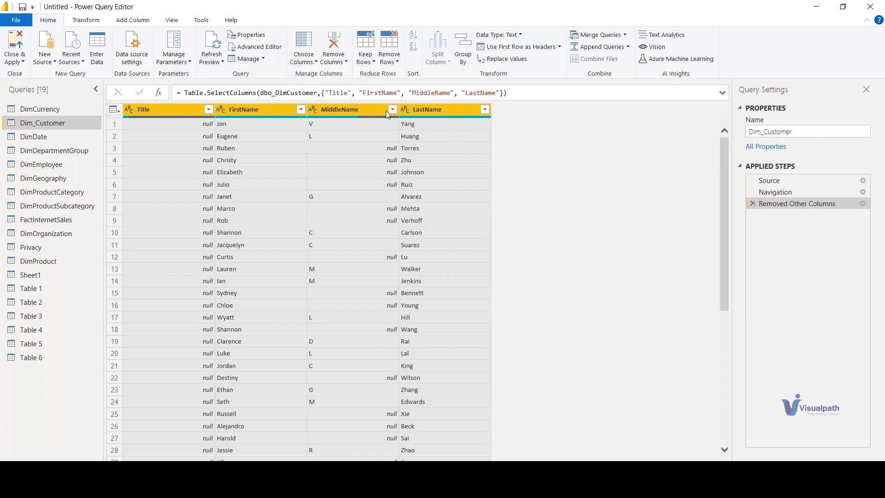
left_click(304, 61)
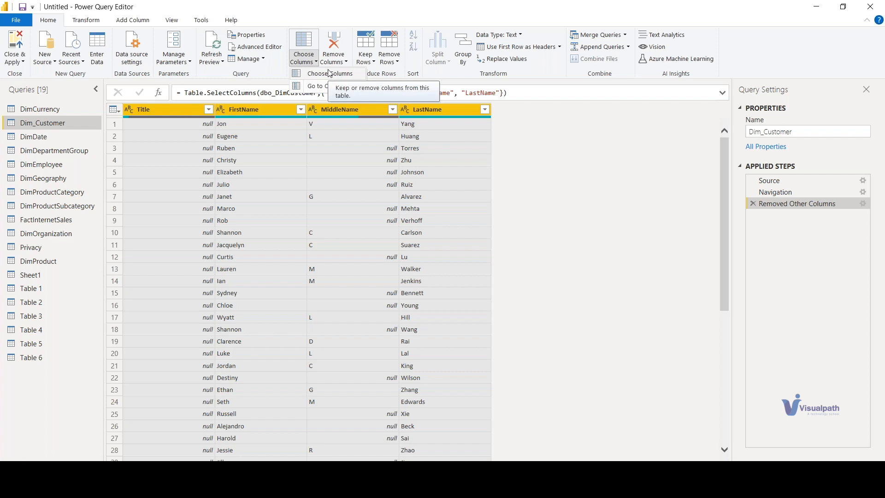
Step: Delete Dim_Customer's Removed Other Columns step and choose Title, FirstName, MiddleName, LastName, Gender, EmailAddress, YearlyIncome and TotalChildren as the columns to keep
left_click(750, 205)
left_click(752, 204)
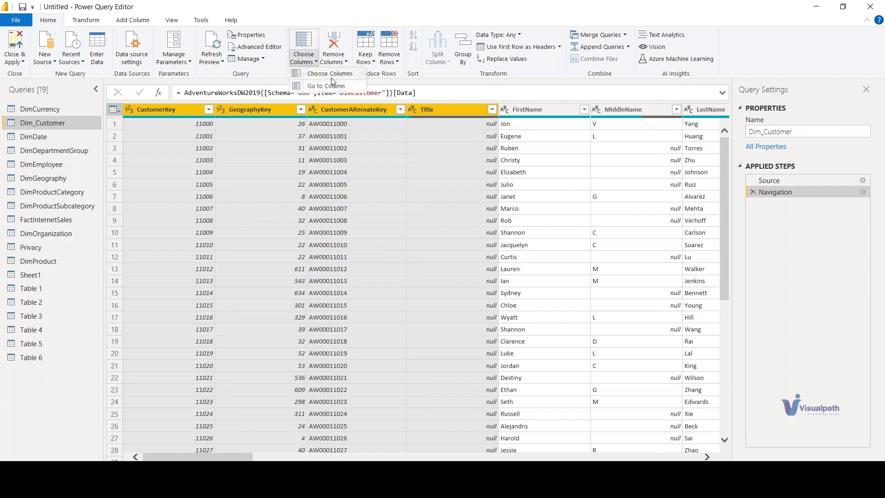
left_click(302, 56)
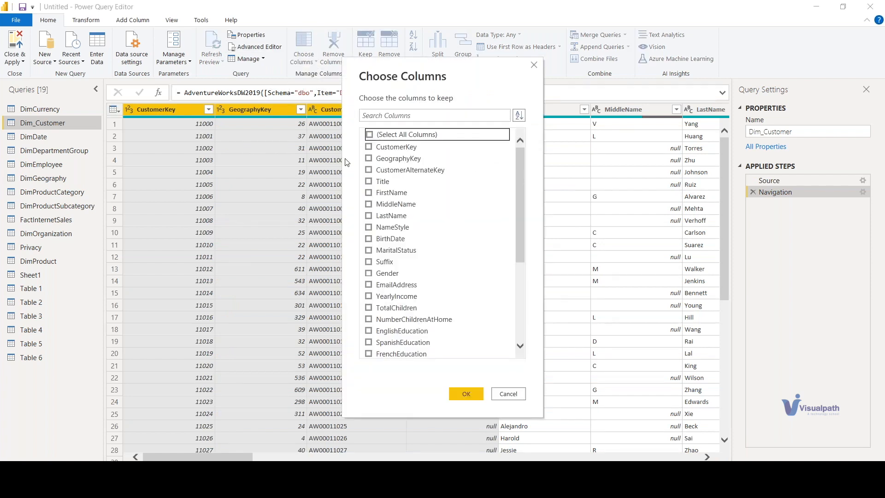
left_click(368, 181)
left_click(368, 192)
left_click(369, 204)
left_click(369, 215)
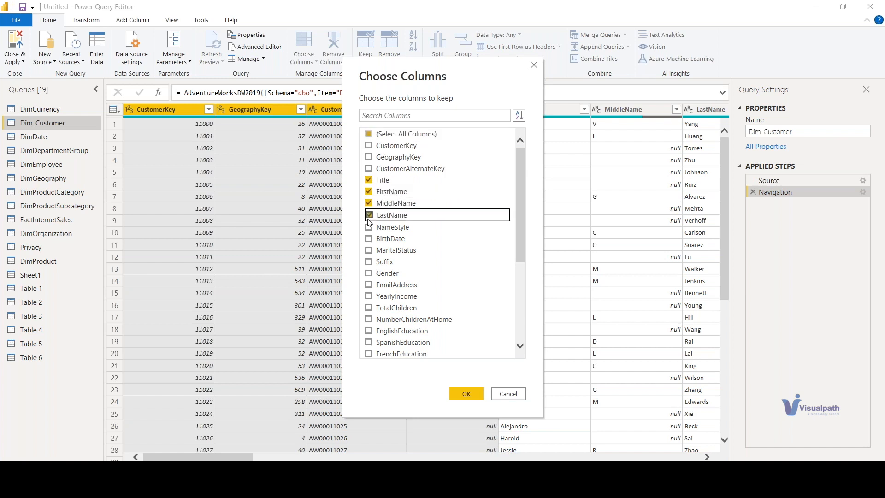
left_click(368, 272)
left_click(369, 308)
left_click(368, 296)
left_click(368, 283)
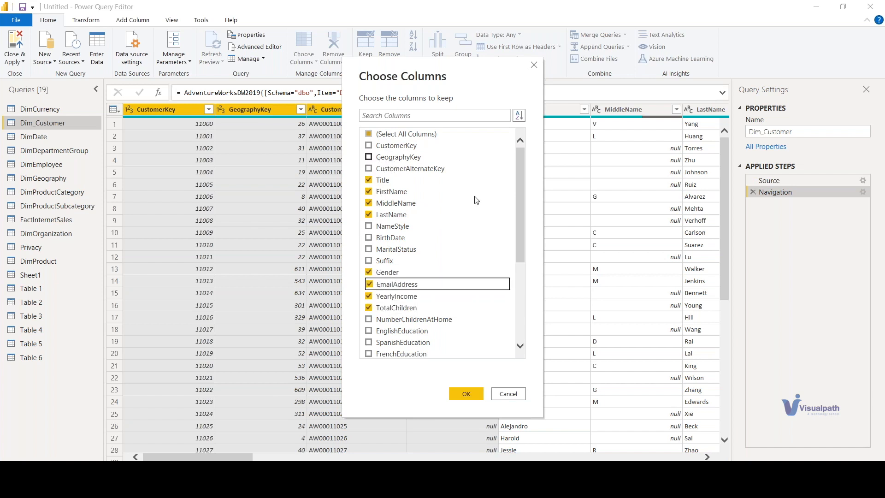
scroll(438, 306, "down", 4)
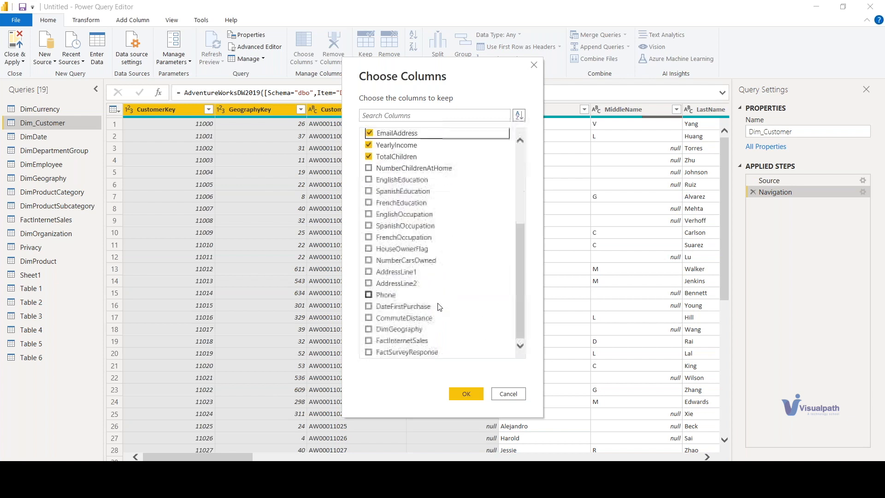
scroll(438, 306, "up", 4)
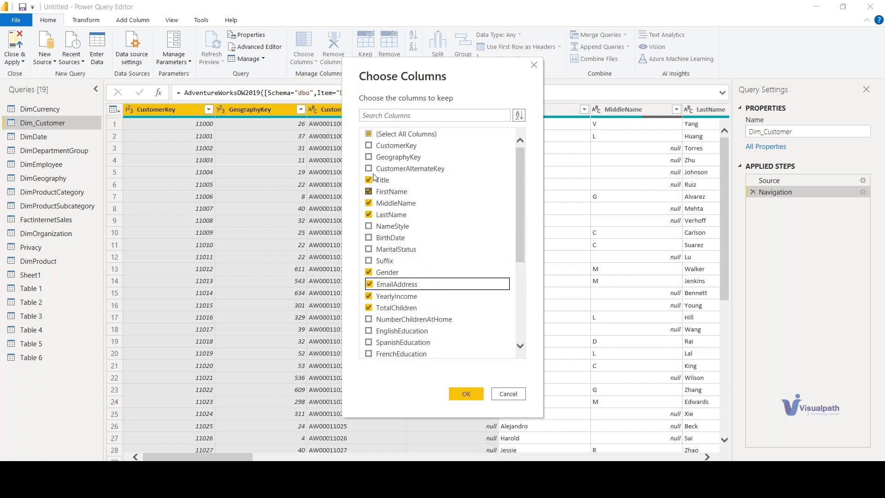
left_click(463, 394)
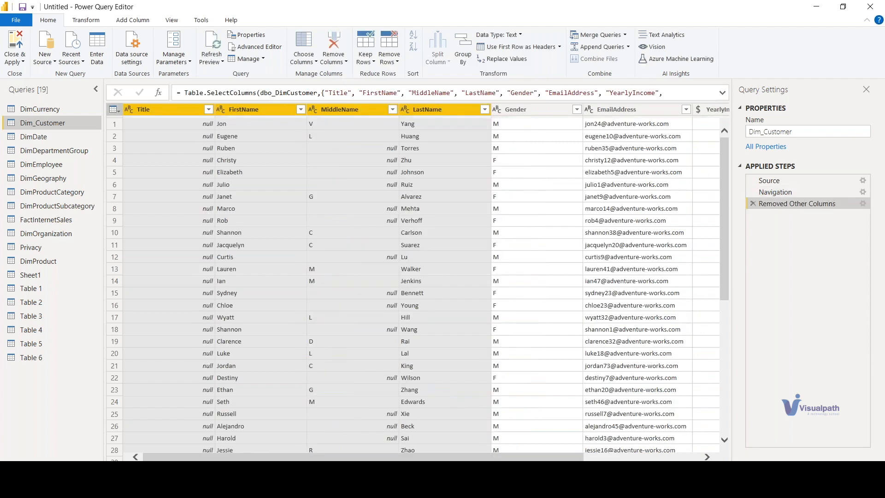
Step: Select the Title, FirstName, MiddleName, LastName and Gender columns in Dim_Customer and remove all other columns
left_click_drag(292, 458, 518, 459)
left_click_drag(398, 458, 282, 459)
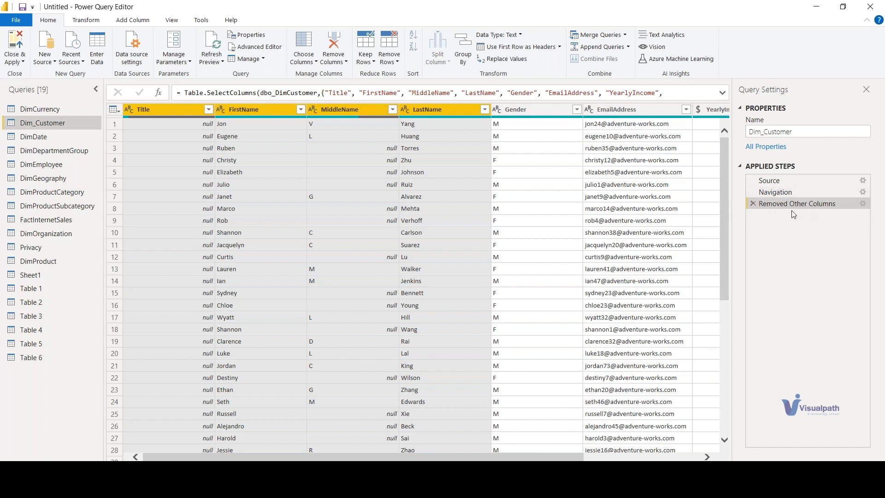
scroll(369, 93, "down", 1)
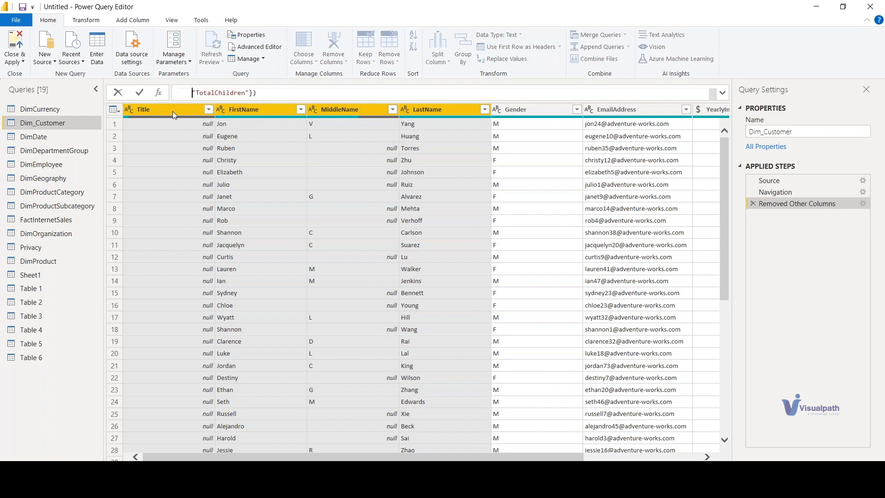
left_click(255, 113)
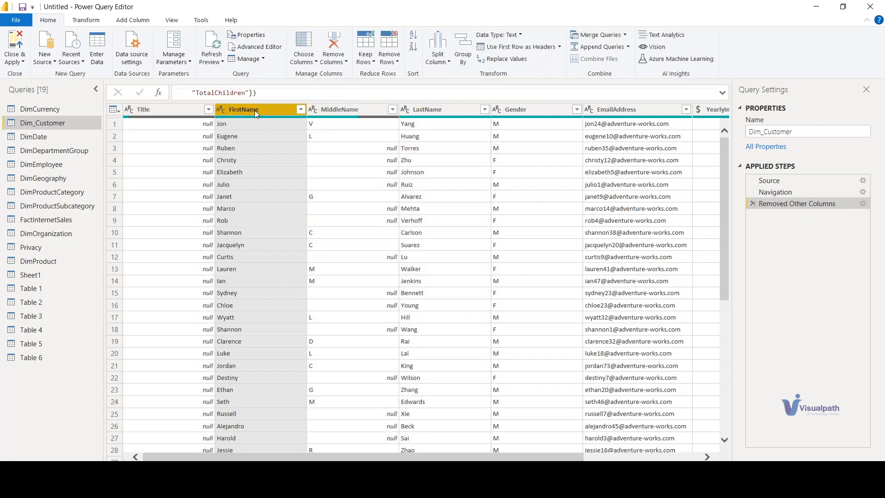
left_click(194, 113)
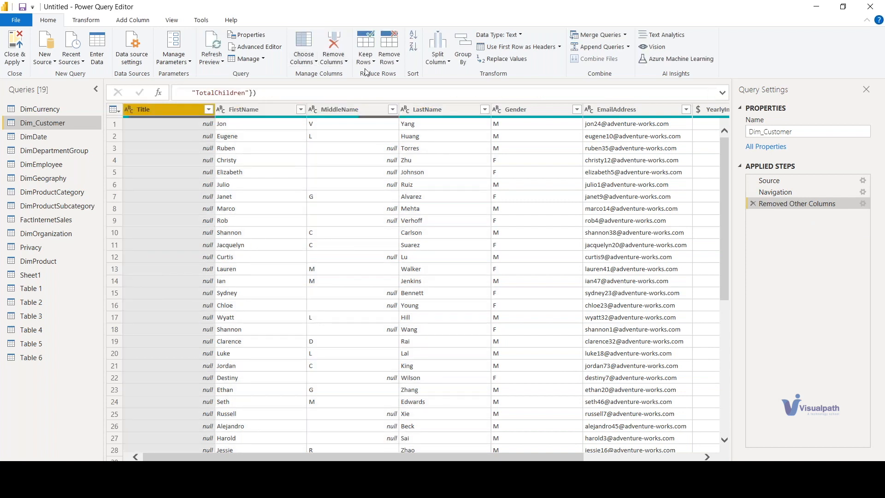
left_click(333, 59)
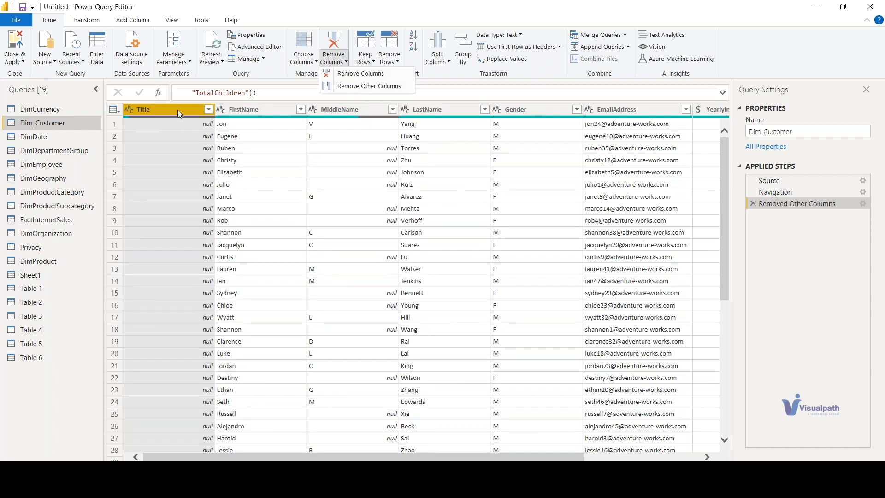
left_click(272, 114)
left_click(282, 109, "ctrl")
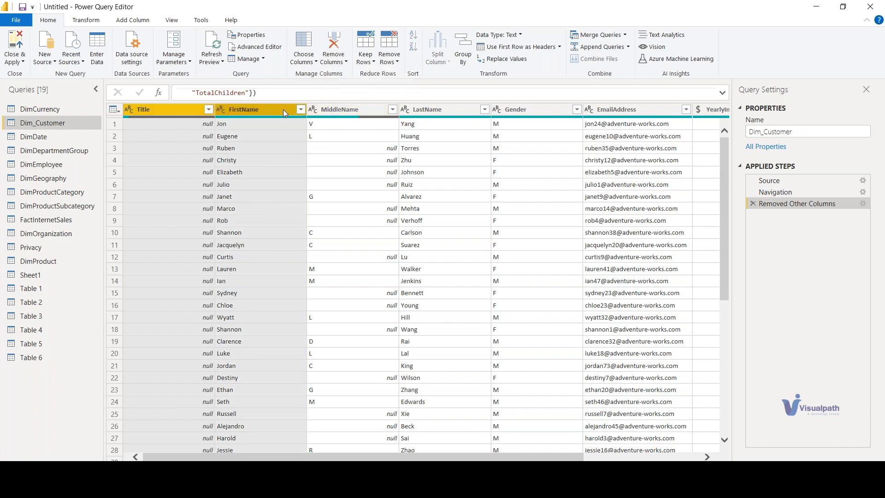
left_click(364, 113, "ctrl")
left_click(446, 109, "ctrl")
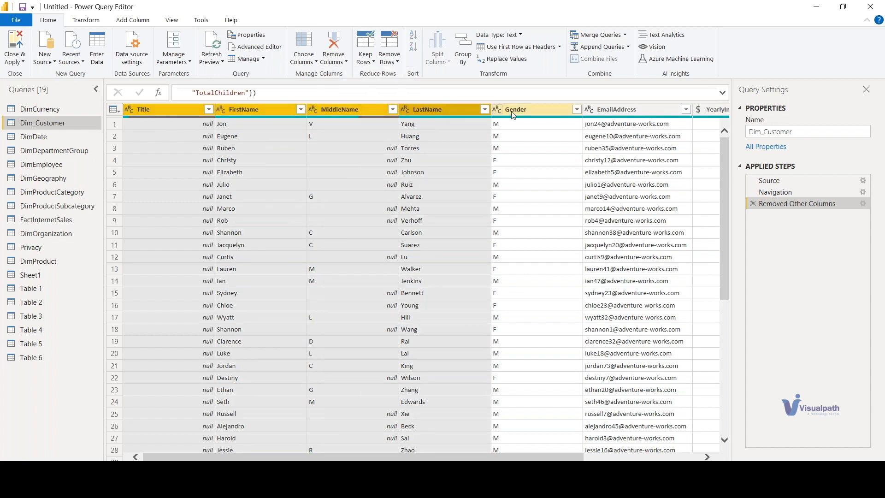
left_click(552, 112, "ctrl")
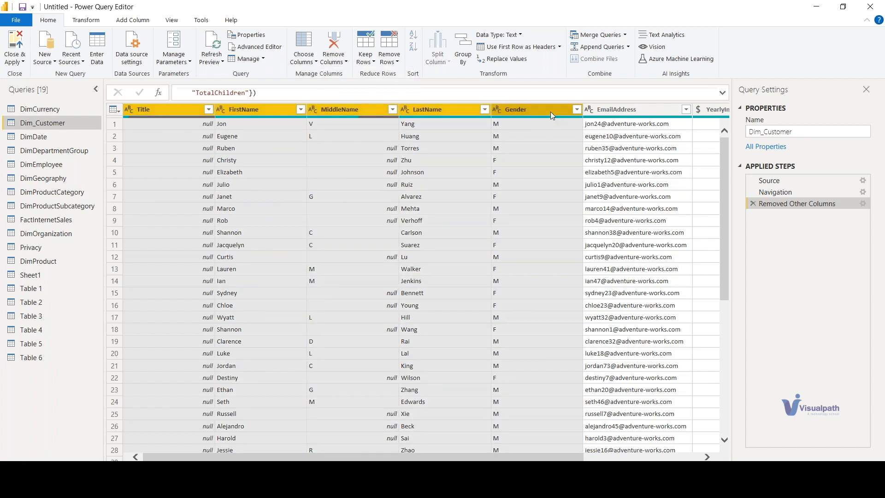
left_click(342, 59)
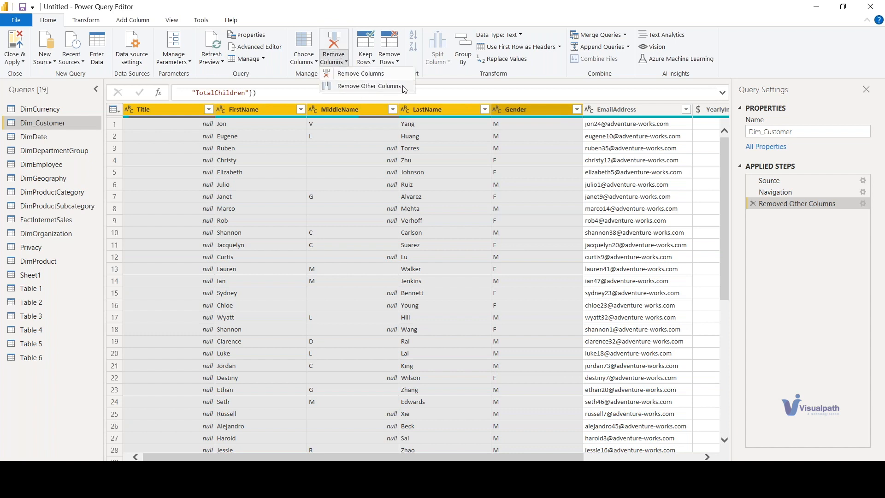
left_click(368, 86)
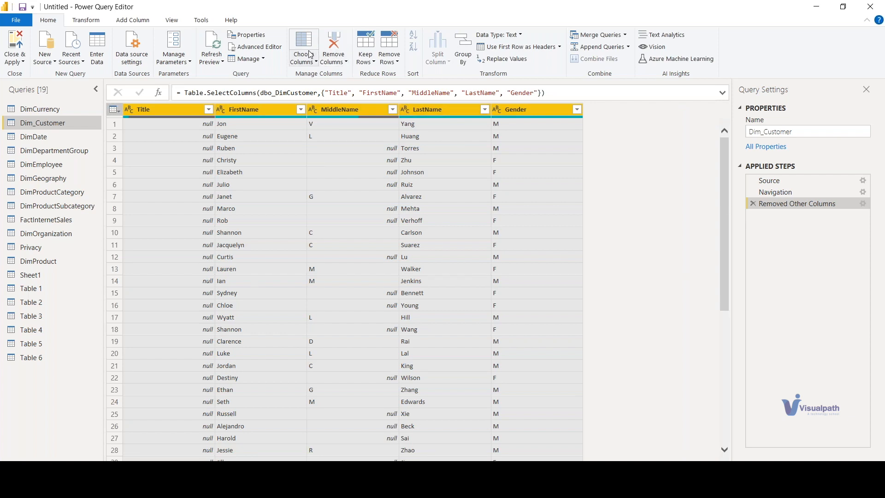
Step: View the column selection in the Removed Other Columns step's settings and close them without changes
left_click(862, 204)
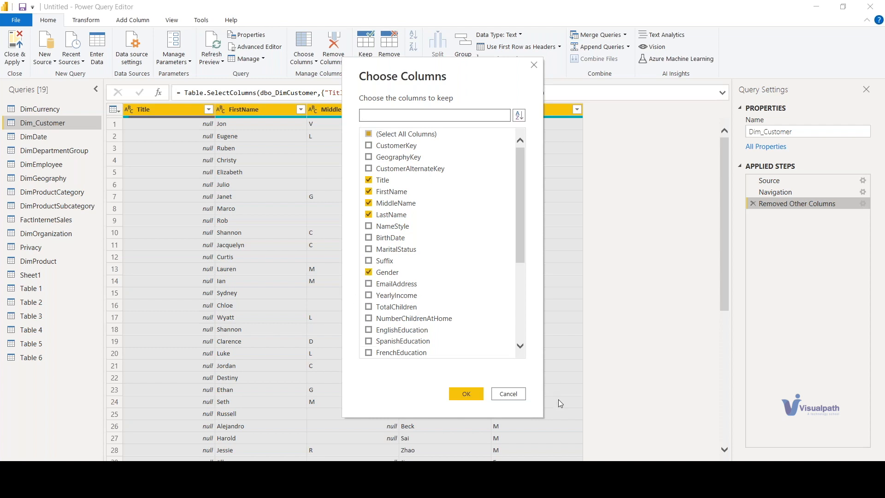
left_click(508, 393)
left_click(314, 60)
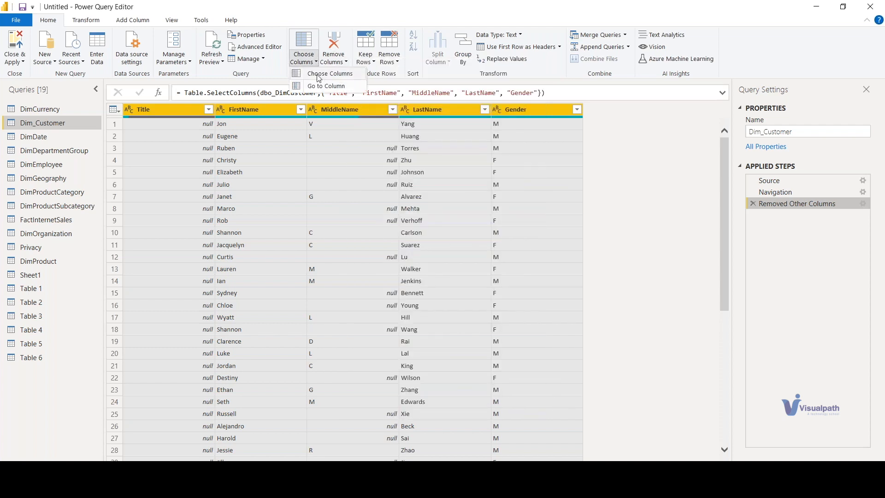
left_click(332, 58)
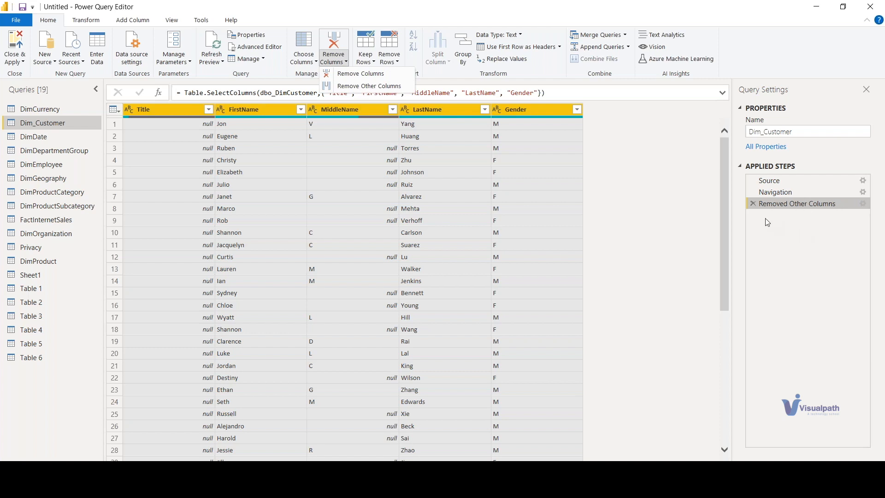
left_click(631, 244)
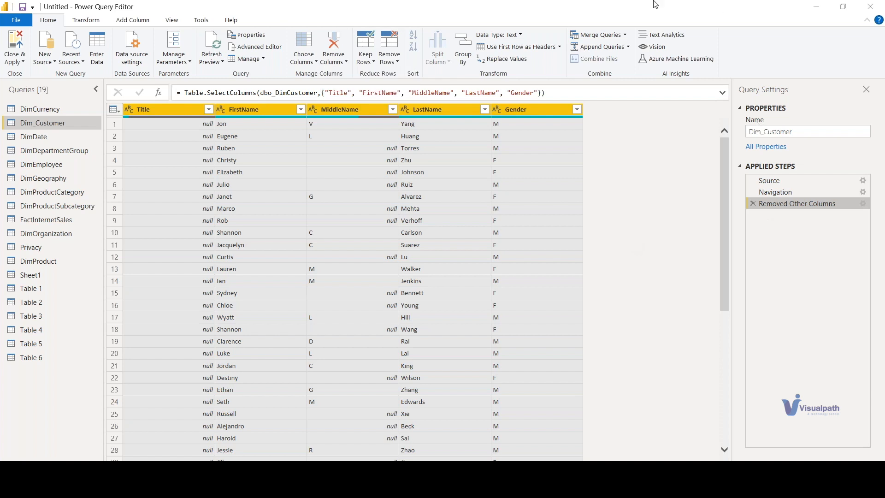
left_click(659, 15)
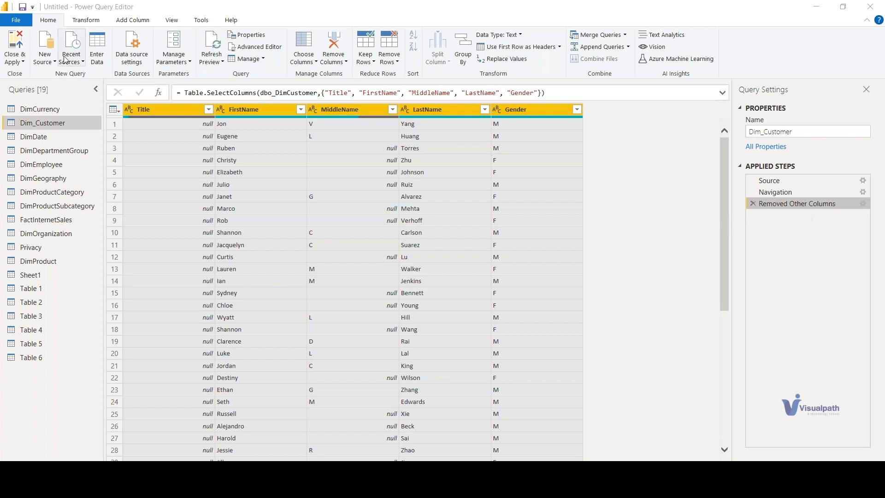
Step: Examine the Removed Other Columns line and its list of kept columns in Dim_Customer's M code, then close the Advanced Editor
left_click(258, 47)
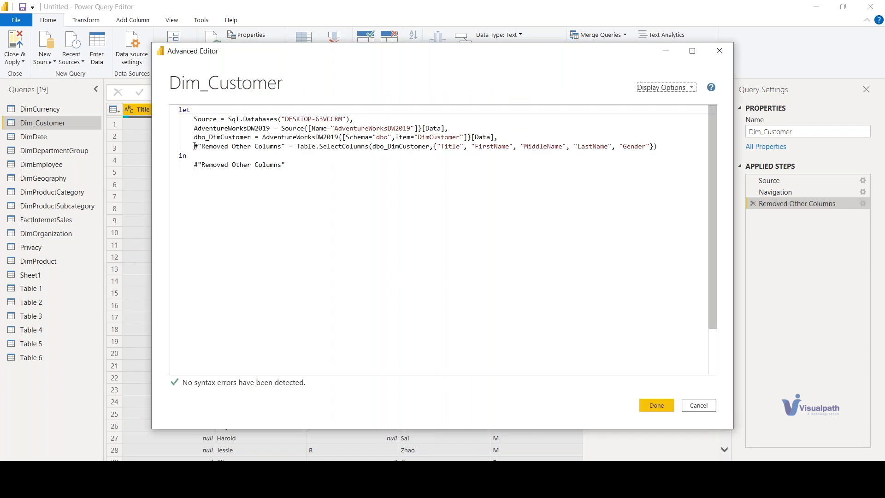
left_click_drag(193, 146, 331, 155)
left_click_drag(432, 151, 358, 144)
left_click_drag(369, 146, 430, 150)
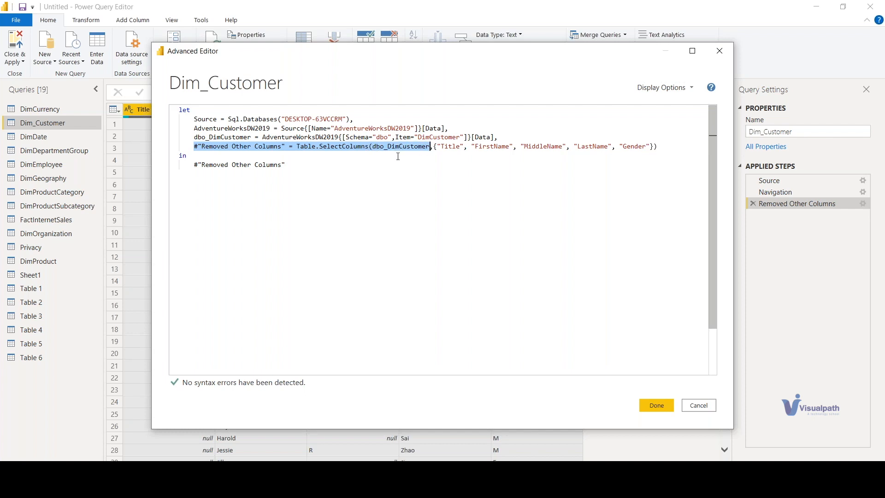
left_click(430, 151)
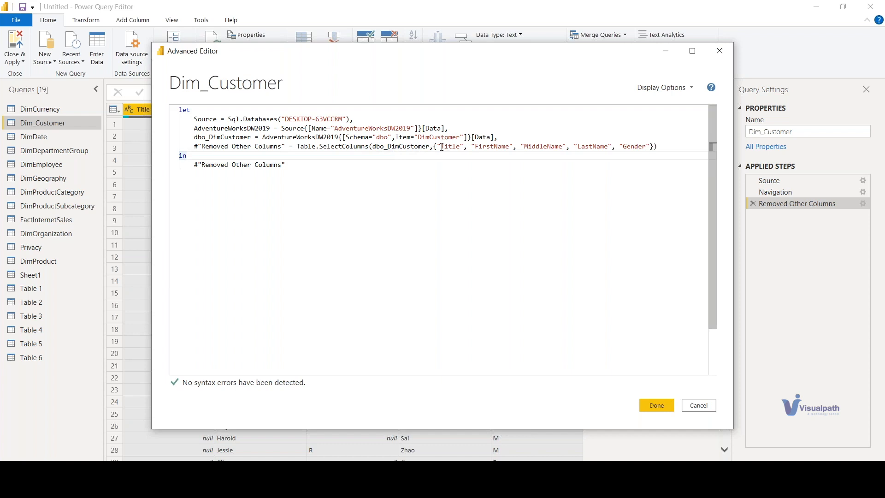
left_click_drag(441, 146, 650, 146)
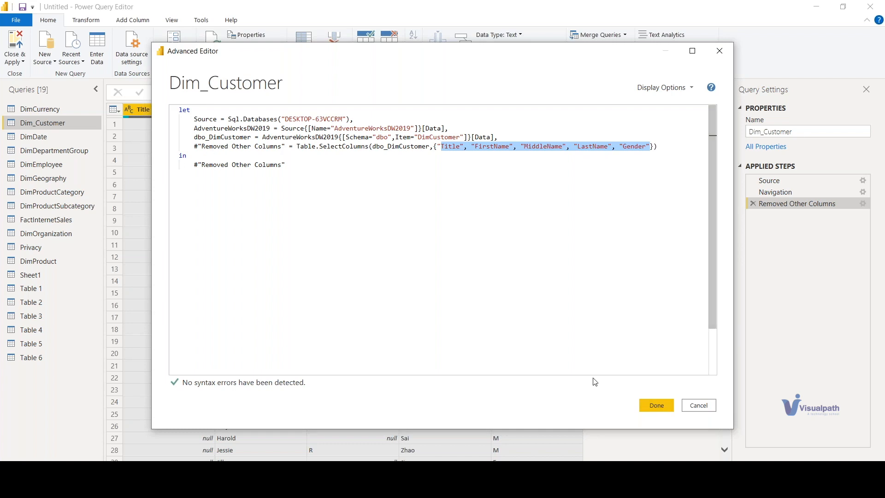
left_click(651, 405)
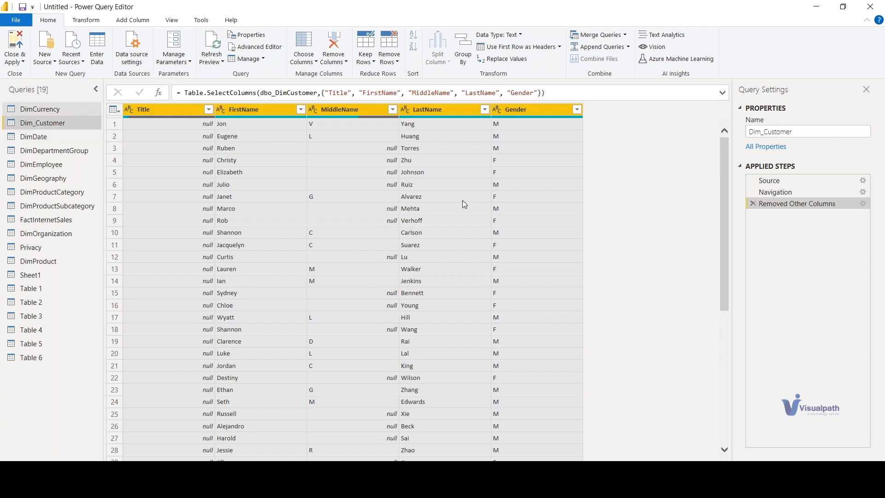
Step: Examine the source, database and dbo_DimCustomer table lines in Dim_Customer's M code and close the Advanced Editor
left_click(254, 47)
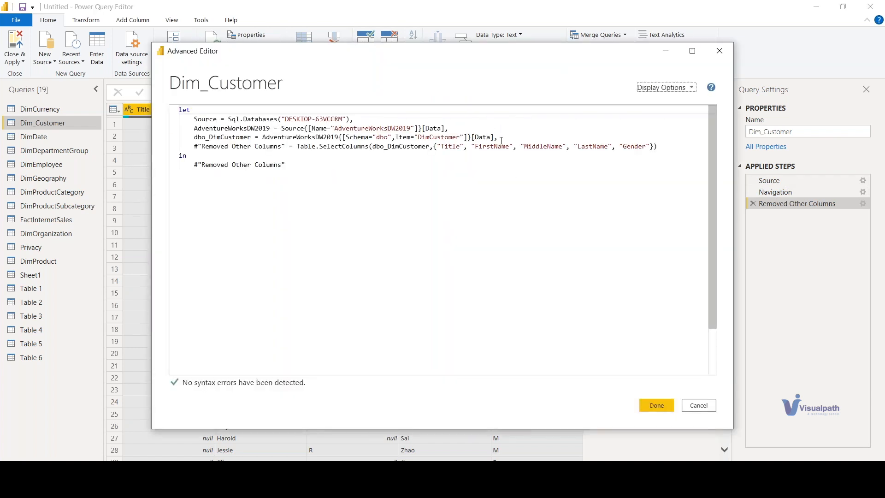
left_click_drag(501, 140, 176, 119)
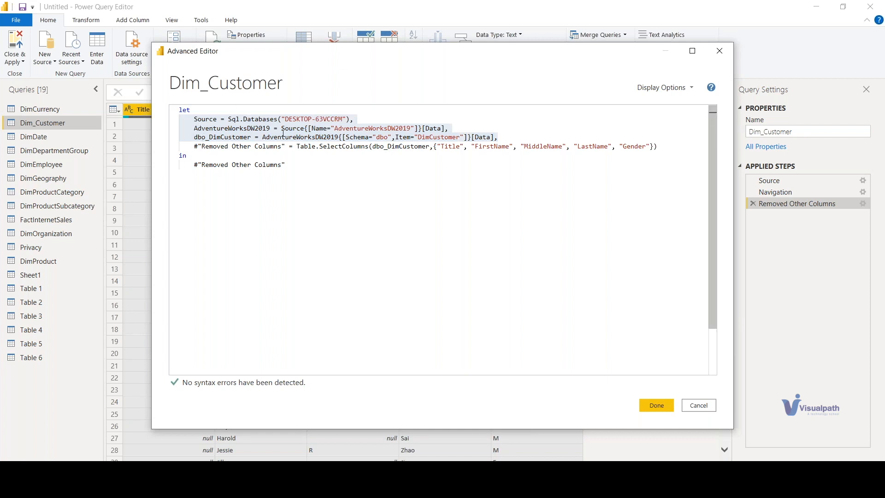
left_click(366, 117)
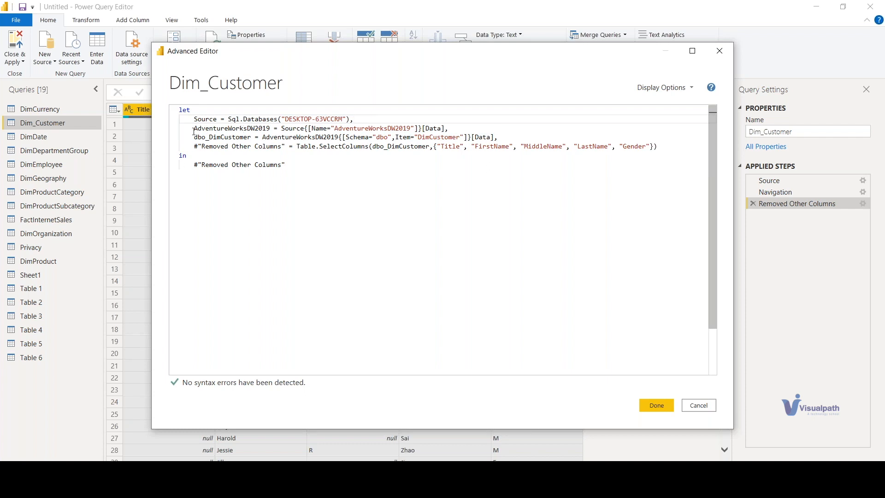
left_click(445, 128)
left_click_drag(209, 136, 249, 137)
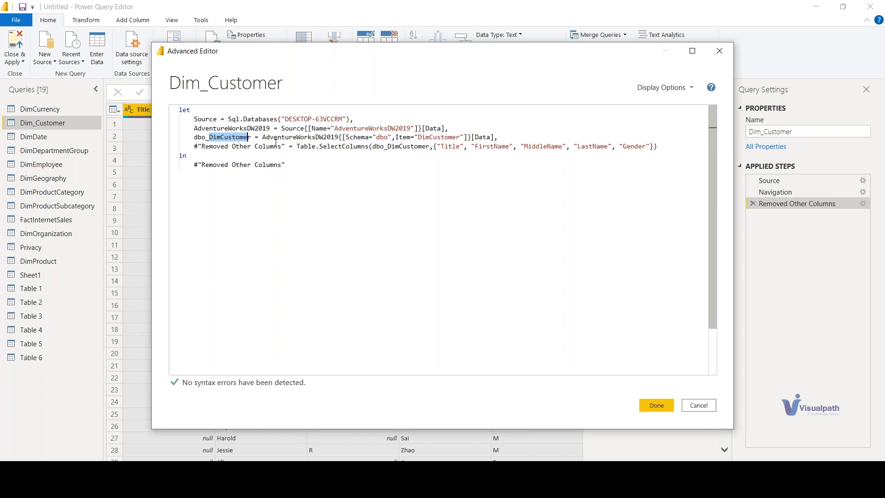
left_click_drag(418, 137, 462, 139)
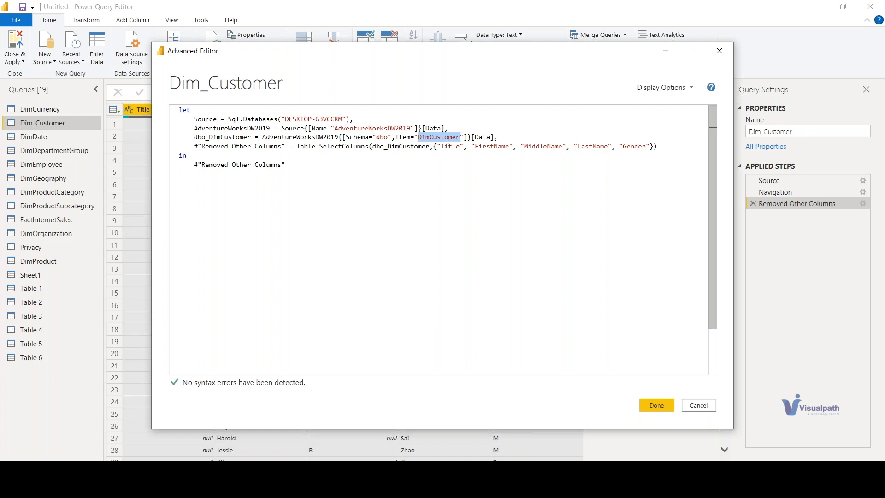
left_click(656, 405)
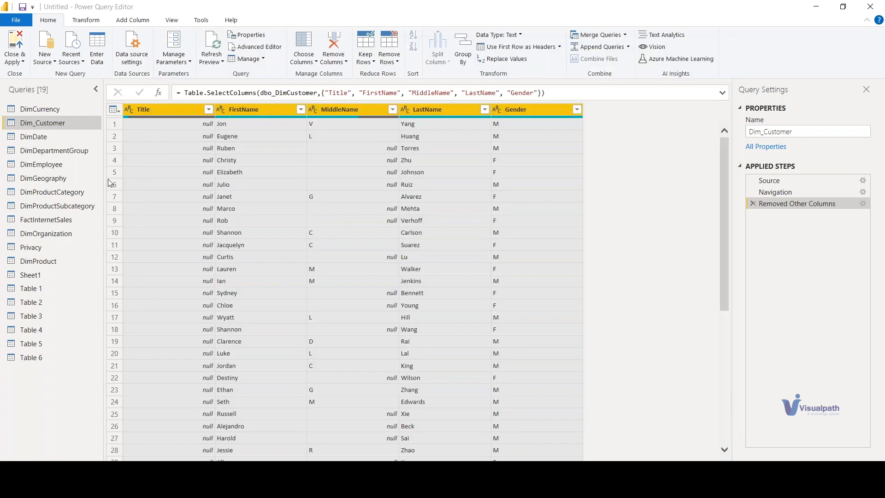
Step: Examine the AdventureWorksDW2019 database line and the DimEmployee item reference in the DimEmployee query's M code
left_click(41, 164)
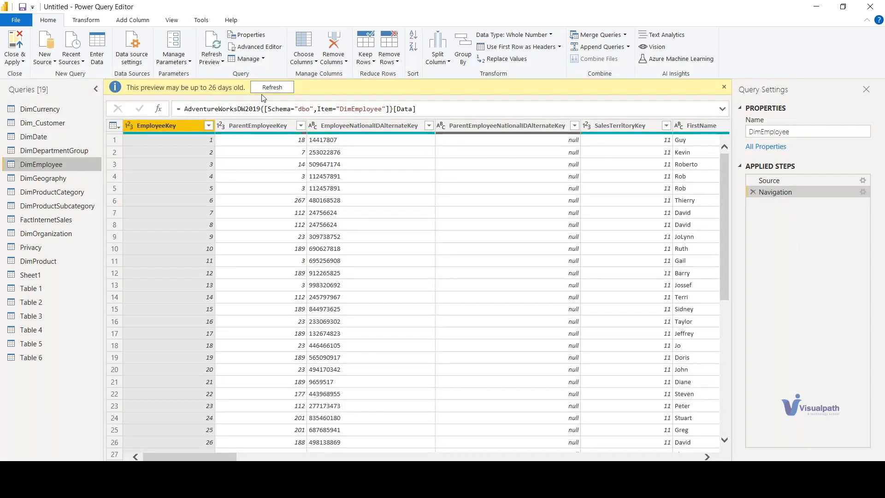
left_click(256, 46)
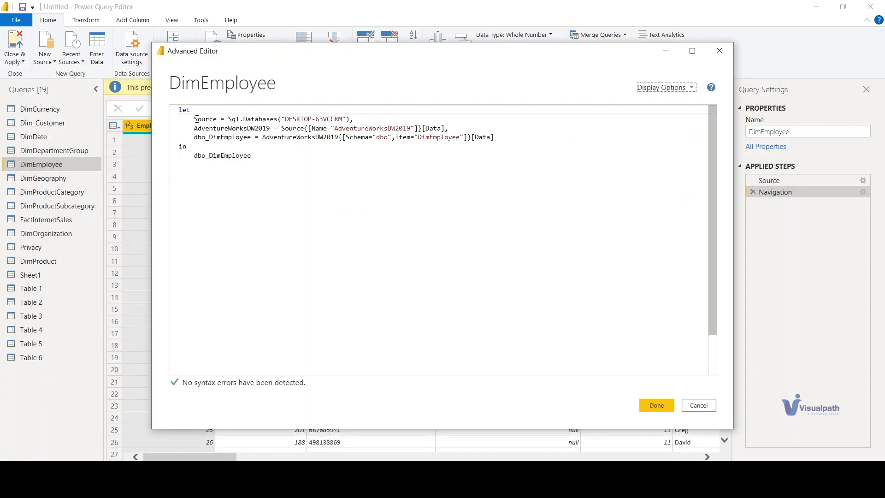
left_click_drag(194, 128, 438, 129)
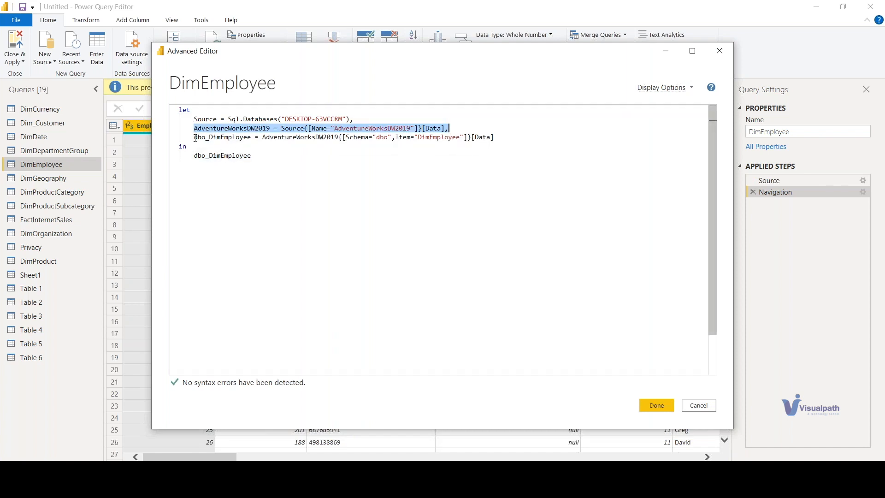
left_click(43, 165)
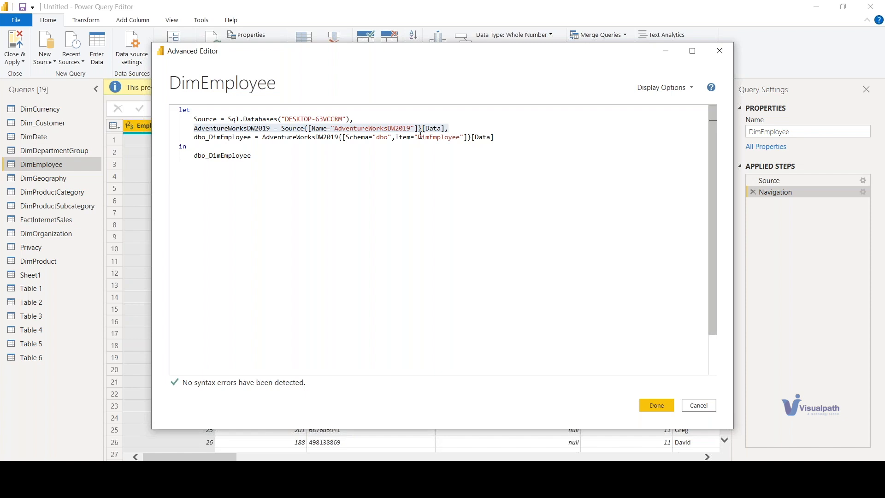
left_click_drag(418, 137, 461, 137)
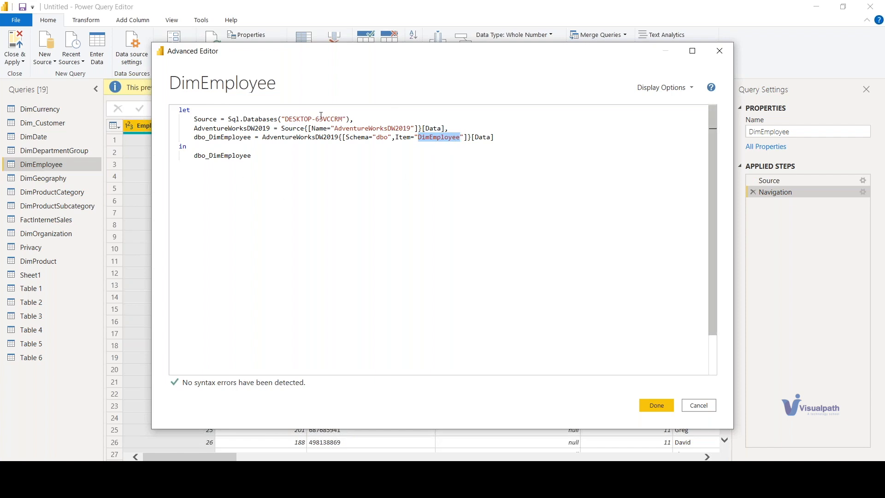
left_click(656, 405)
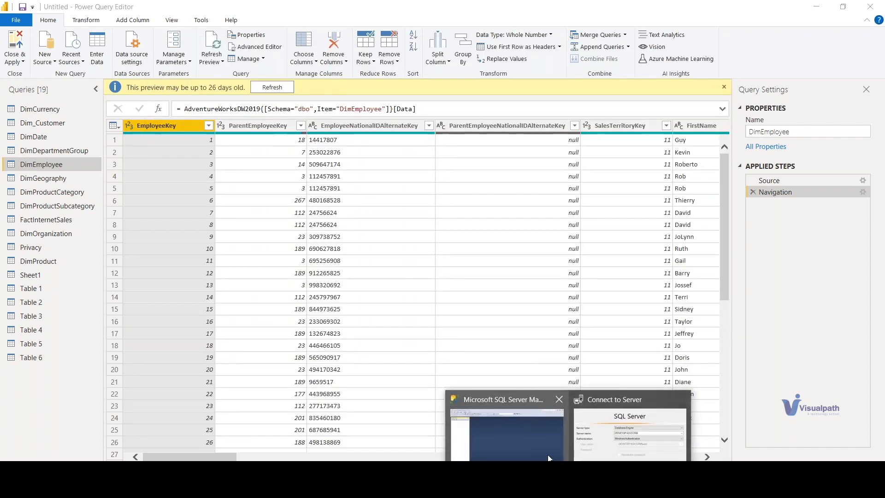
Step: View the server connection details in SQL Server Management Studio, then return to Power Query Editor and view the available new source types
left_click(547, 457)
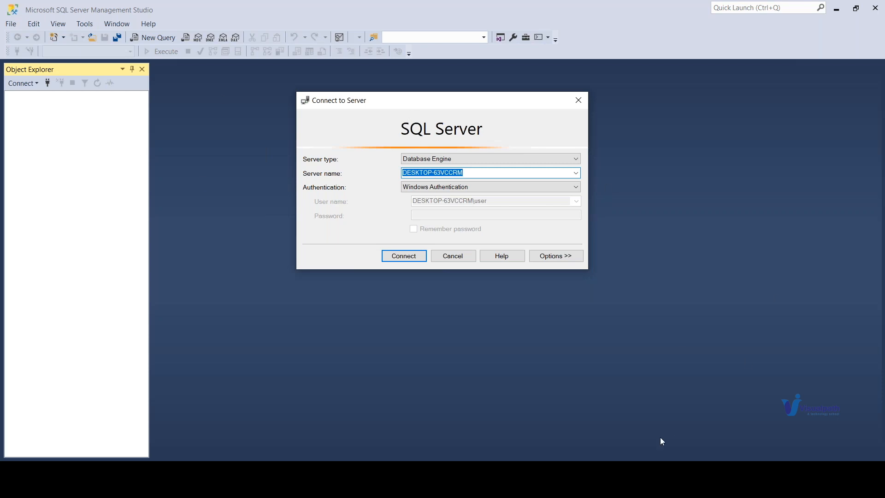
left_click(601, 433)
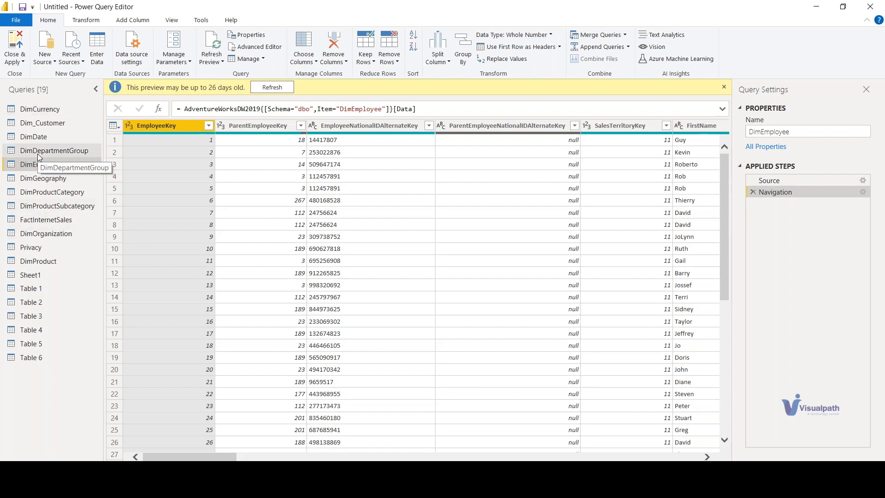
left_click(42, 59)
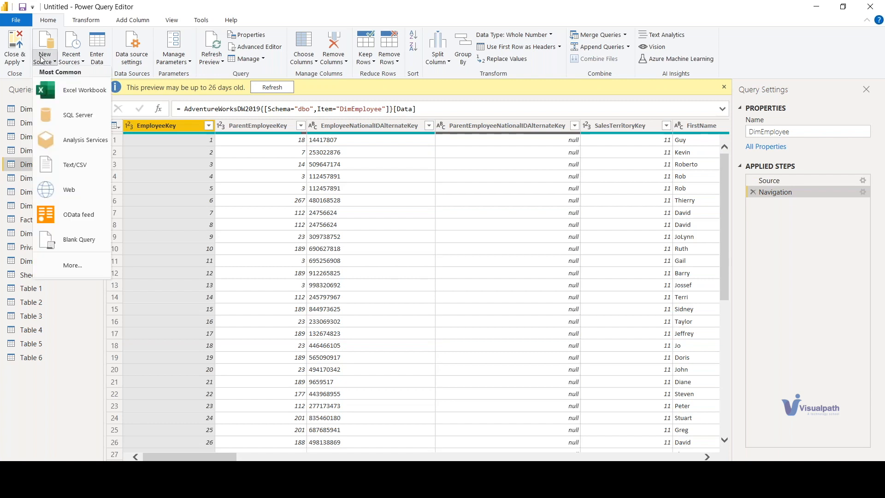
left_click(55, 401)
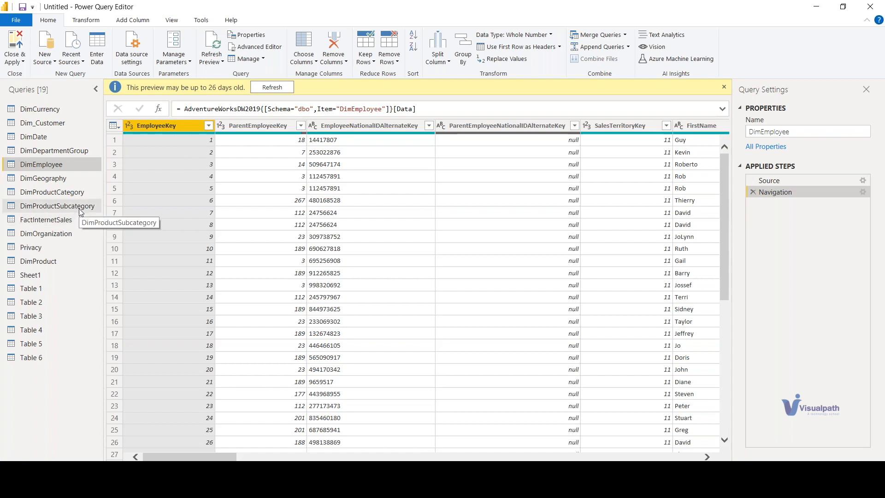
Step: Review the M code of the DimEmployee query and the DimCurrency query, closing each without changes
left_click(255, 46)
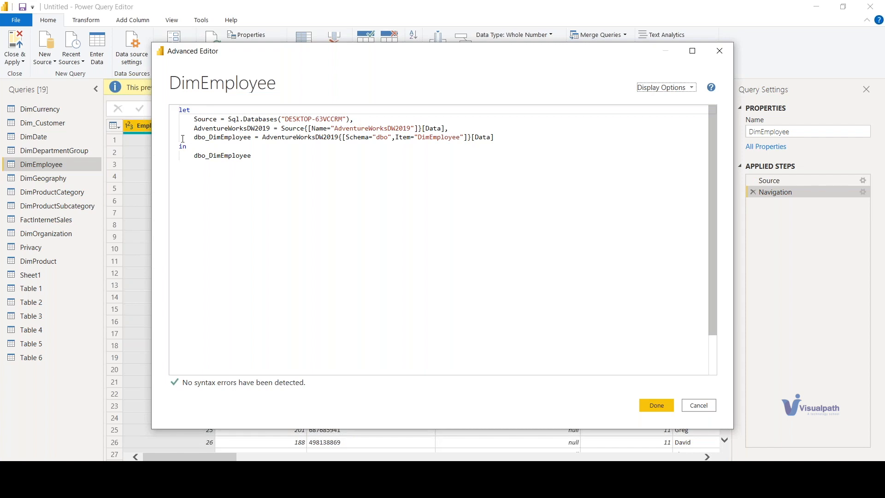
left_click(655, 405)
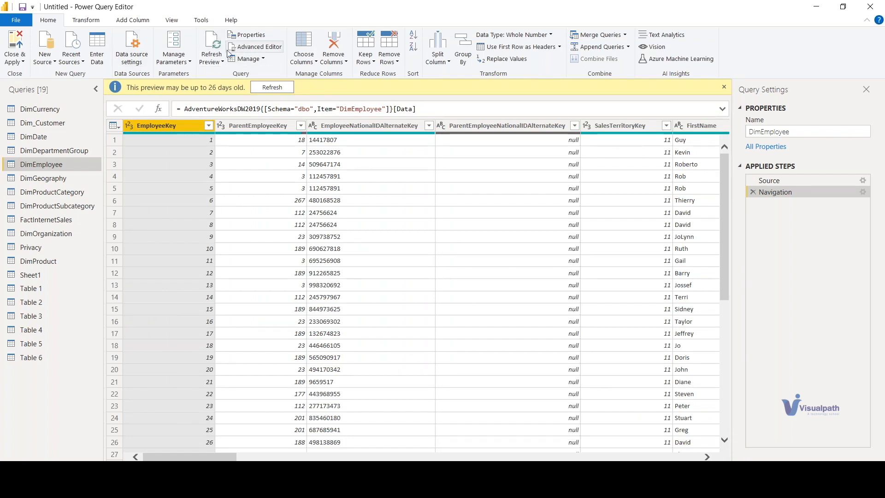
left_click(40, 148)
left_click(39, 138)
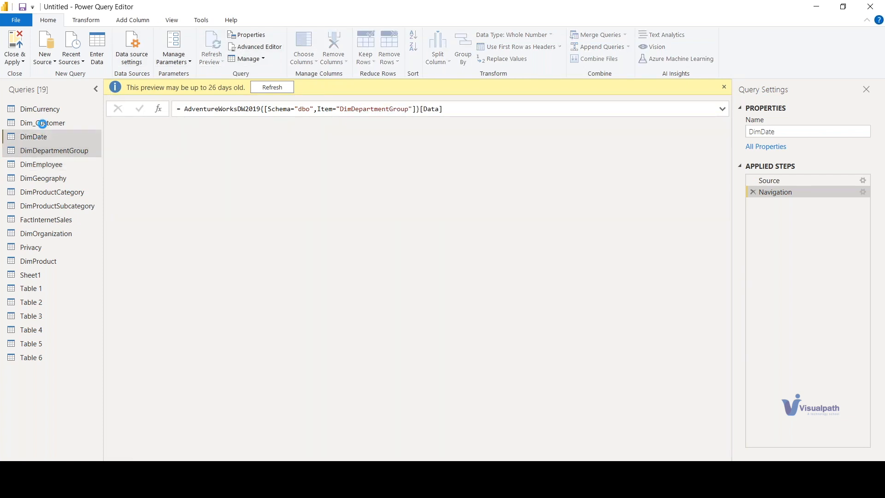
left_click(41, 122)
left_click(39, 109)
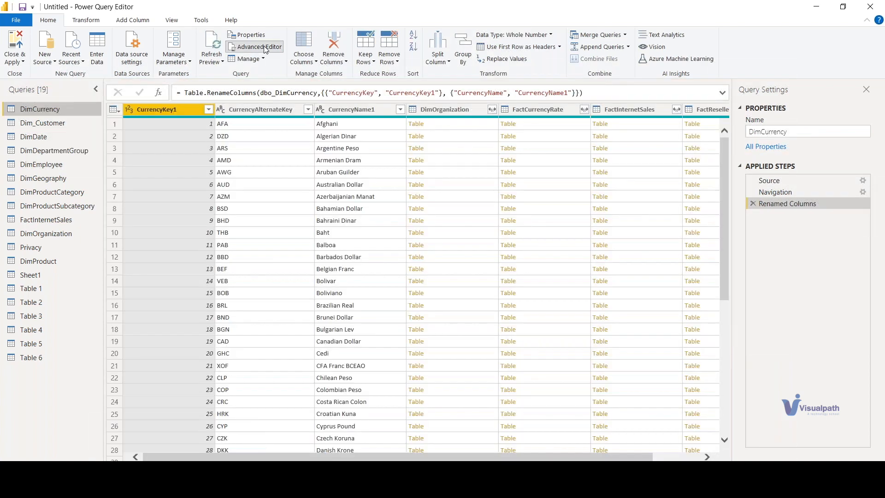
left_click(255, 46)
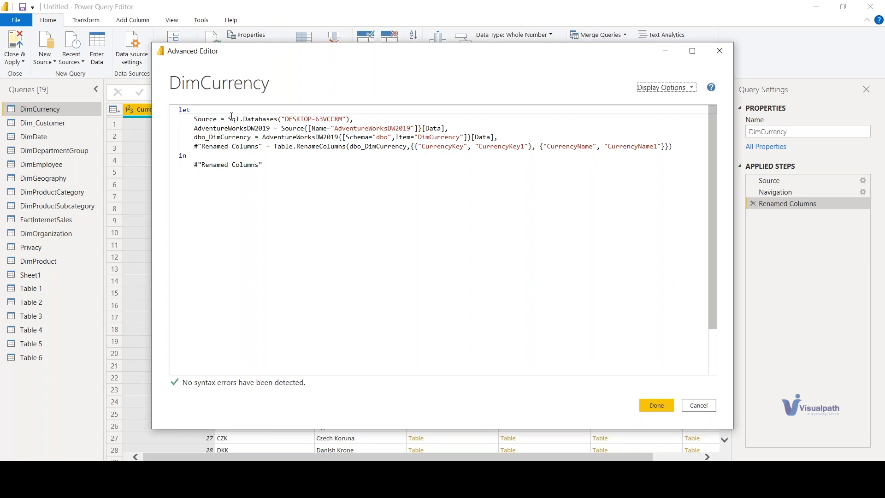
left_click(692, 408)
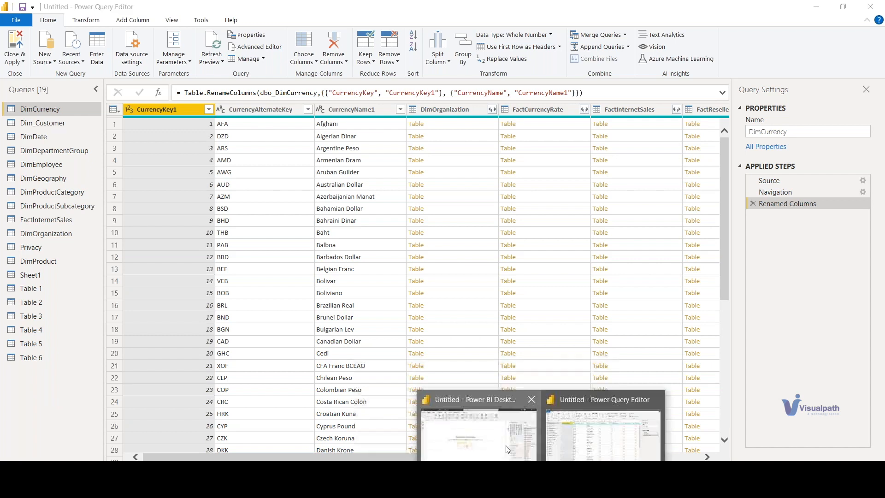
Step: Switch to Power BI Desktop to view the report, then return to Power Query Editor and view the Close & Apply options
left_click(479, 426)
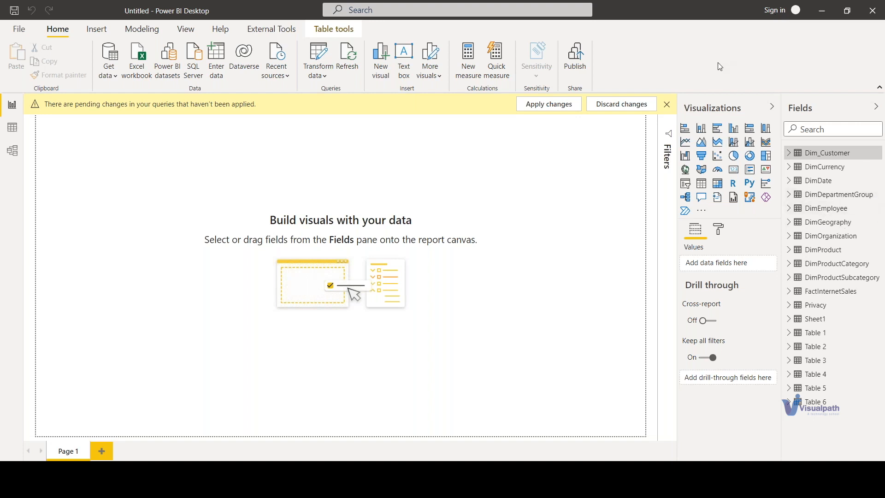
mouse_move(630, 456)
left_click(573, 422)
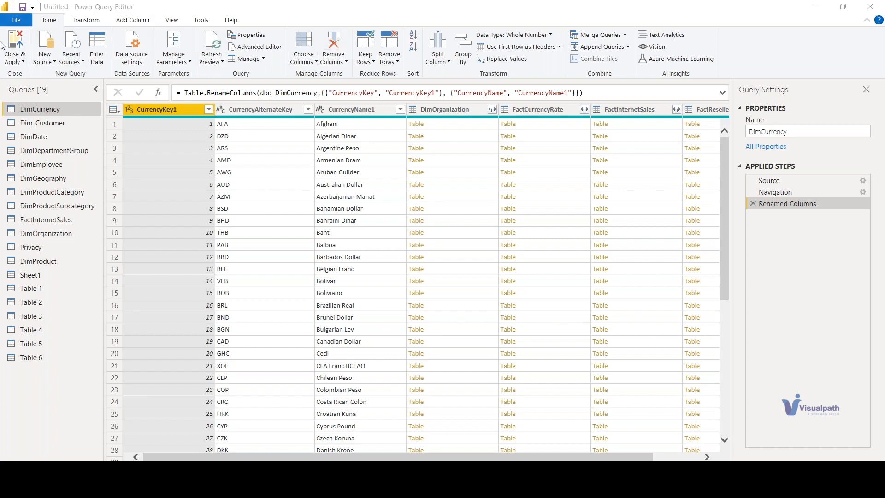
left_click(10, 62)
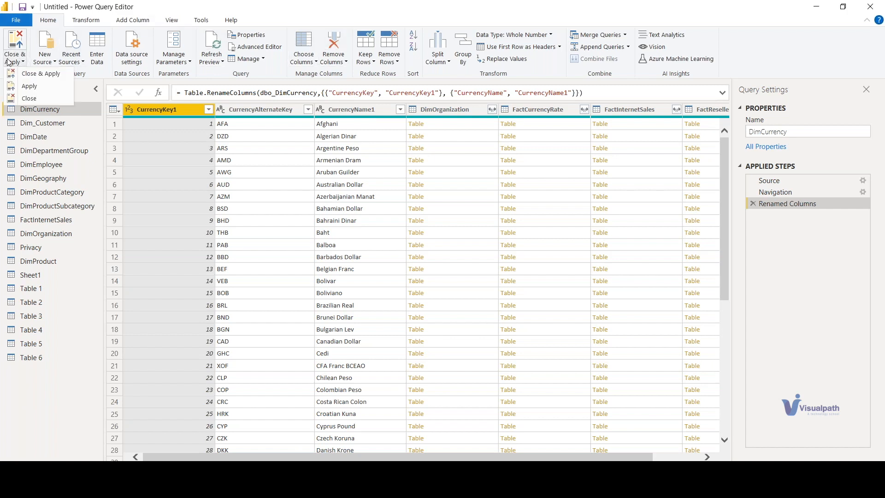
left_click(10, 63)
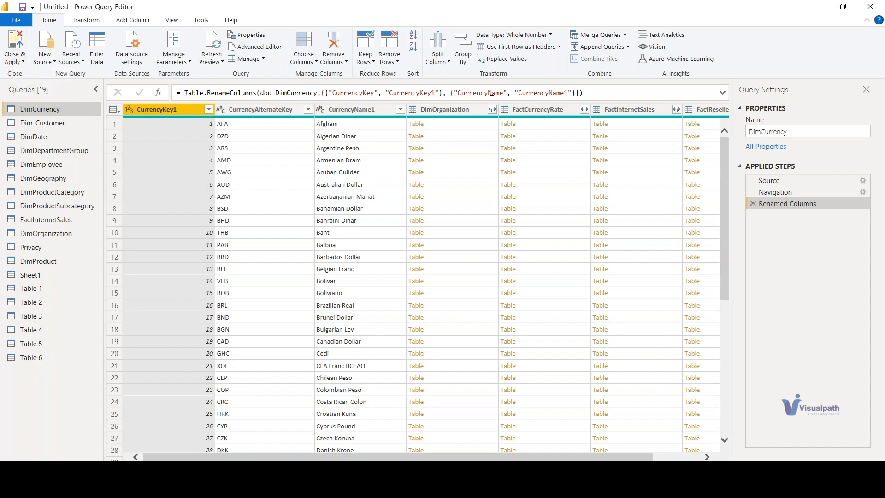